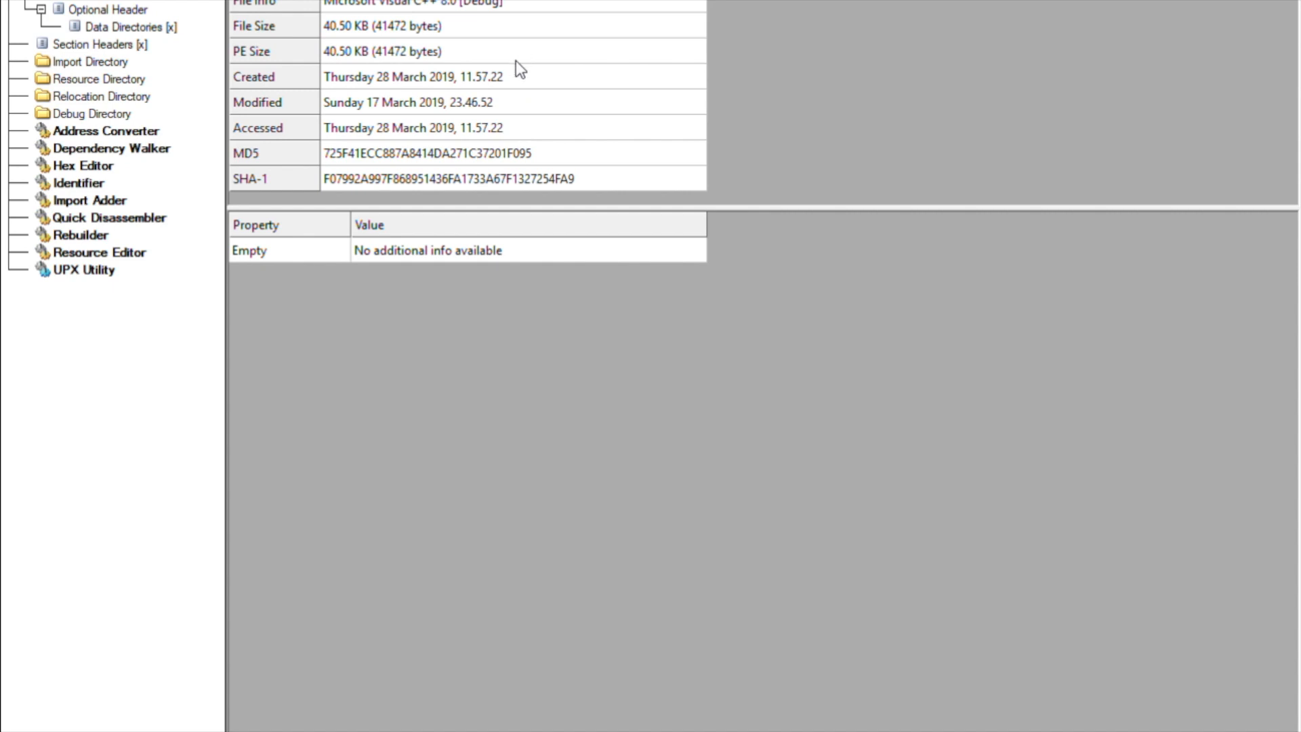
Check the file's creation, modified and accessed dates and its MD5 and SHA-1 hashes
{"action": "left_click", "coordinate": [406, 67]}
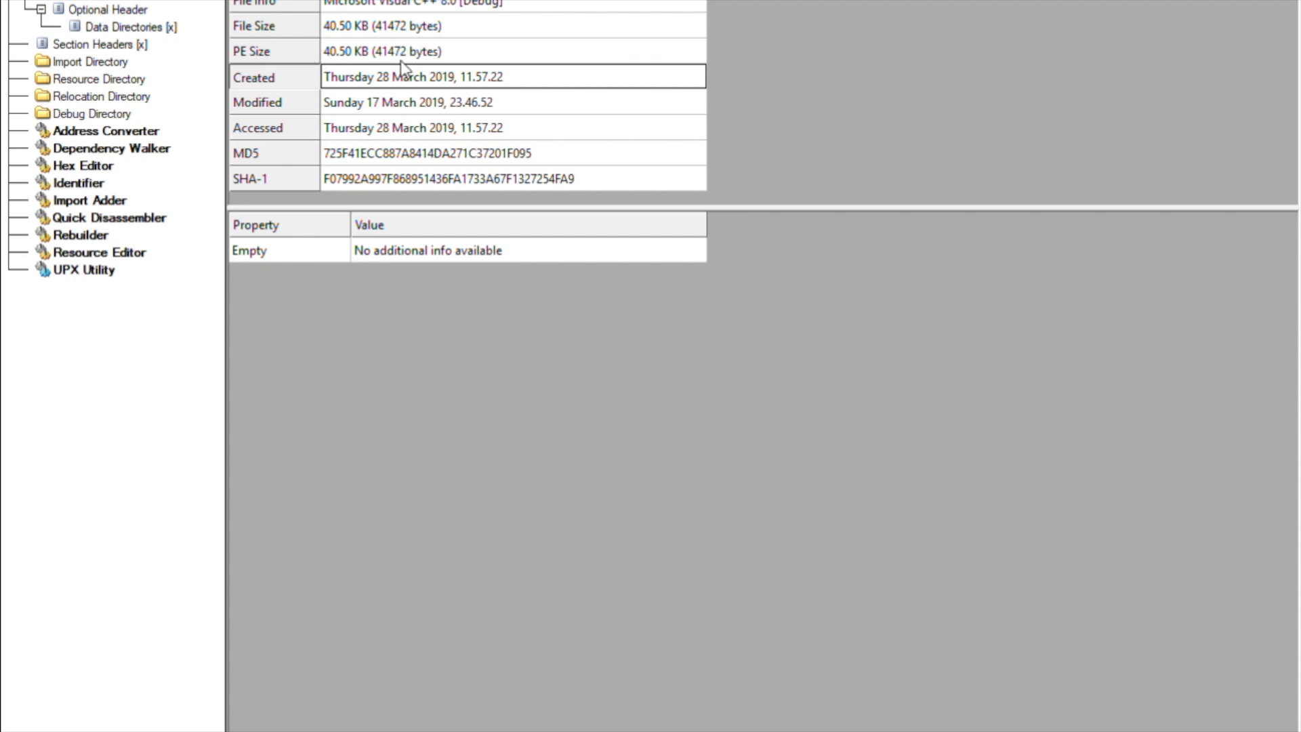
{"action": "left_click", "coordinate": [410, 93]}
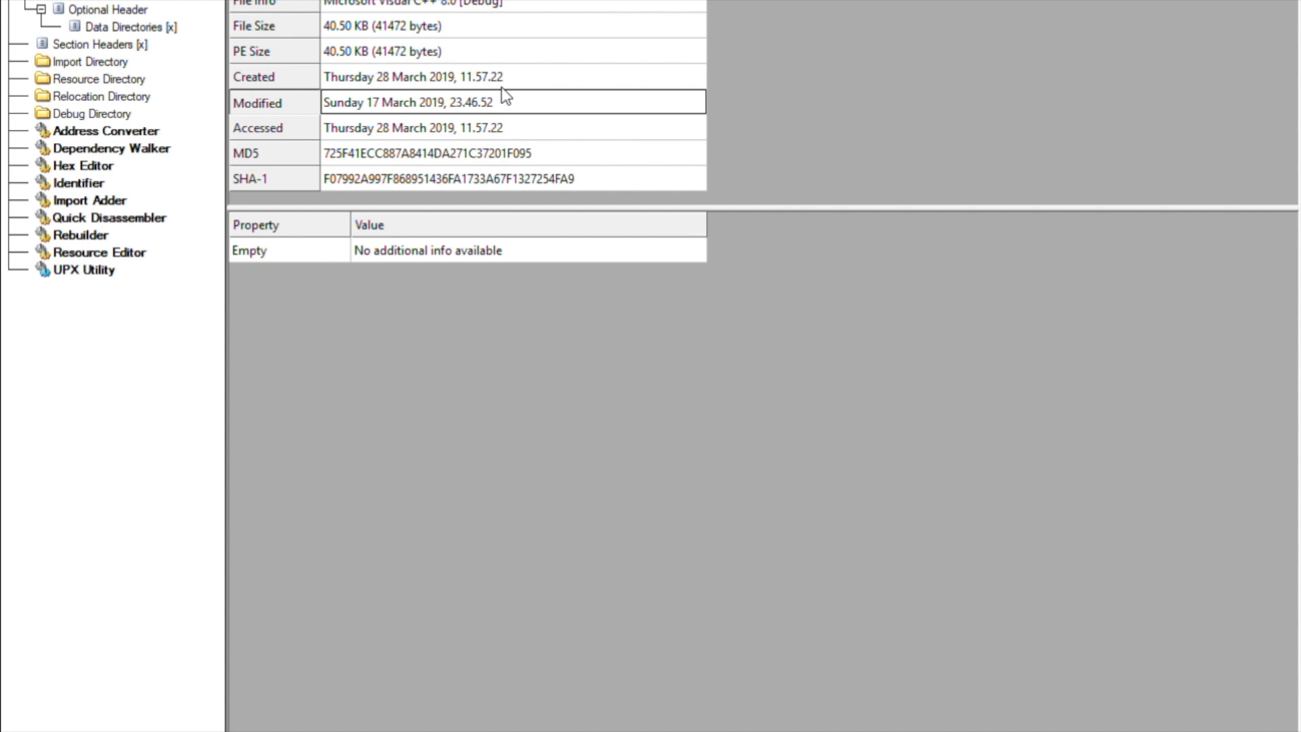
{"action": "left_click", "coordinate": [511, 116]}
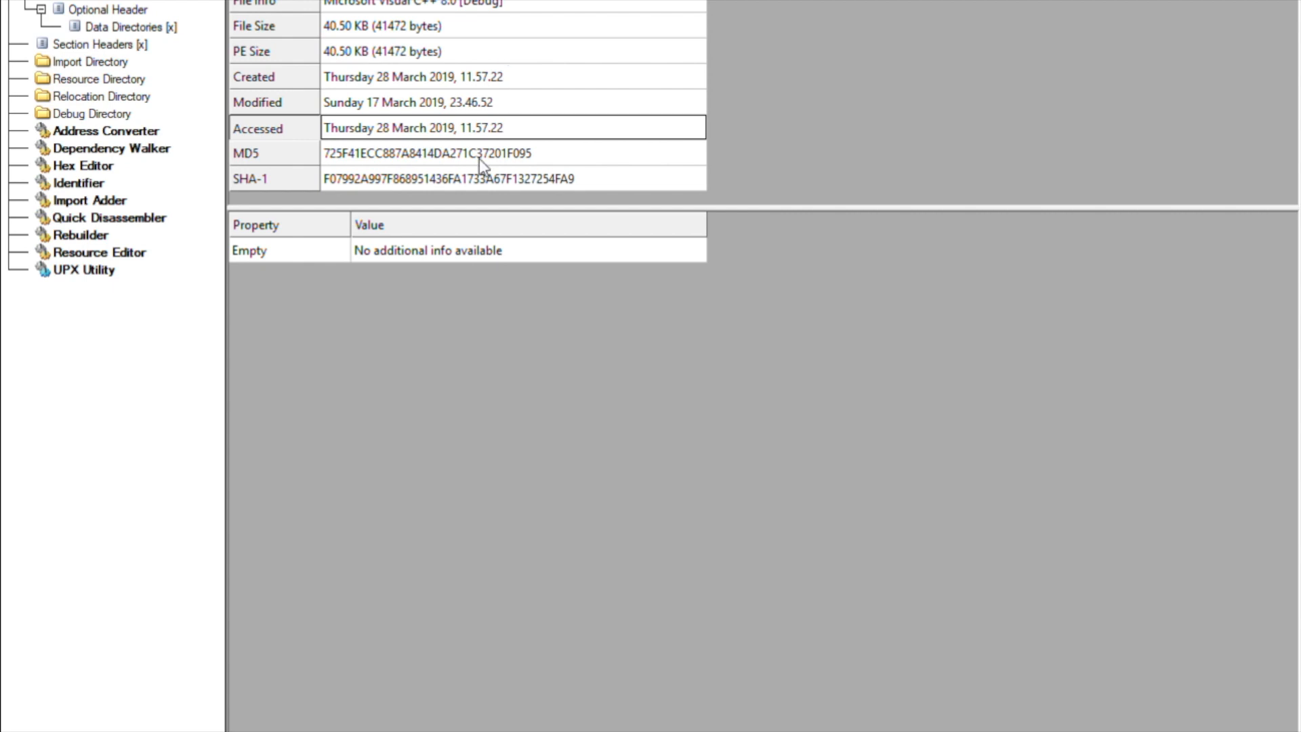
{"action": "key", "text": "Down"}
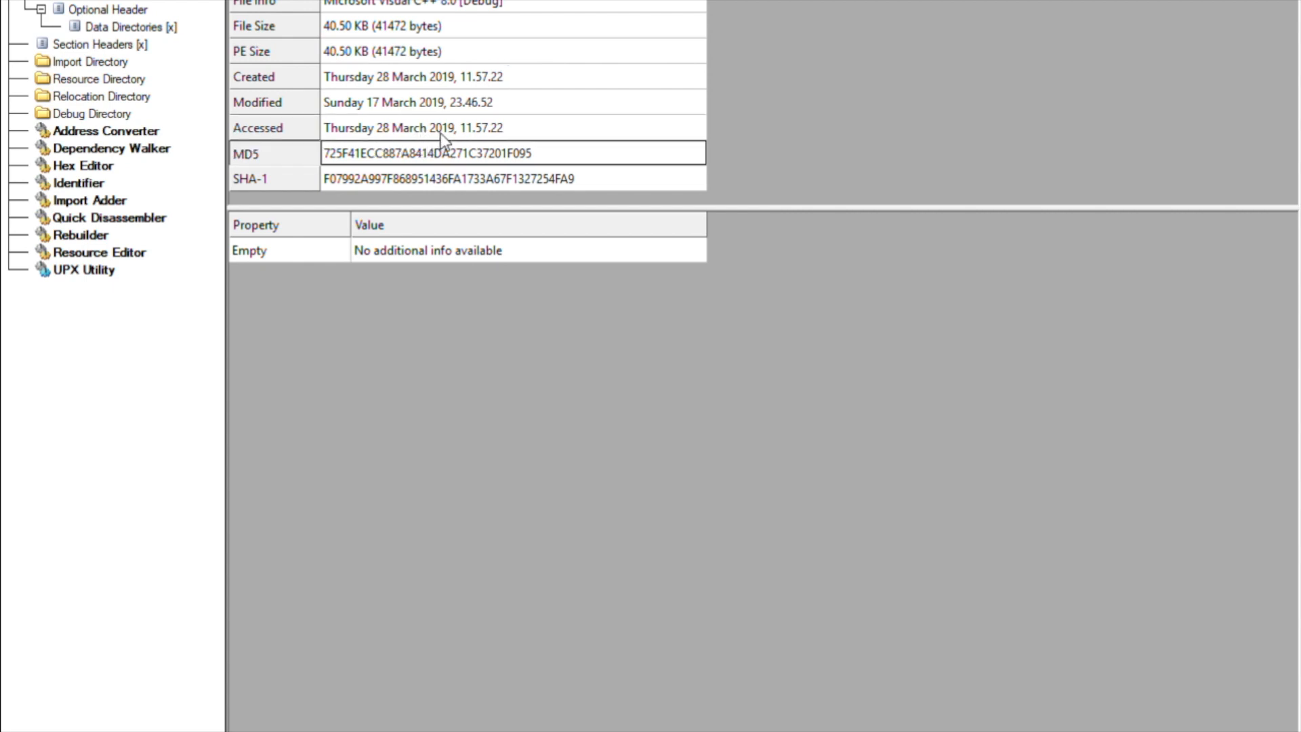
{"action": "key", "text": "Down"}
{"action": "key", "text": "Up"}
{"action": "key", "text": "Down"}
{"action": "key", "text": "Up"}
Inspect the File Header's TimeDateStamp and Characteristics, then view the Section Headers table
{"action": "left_click", "coordinate": [97, 0]}
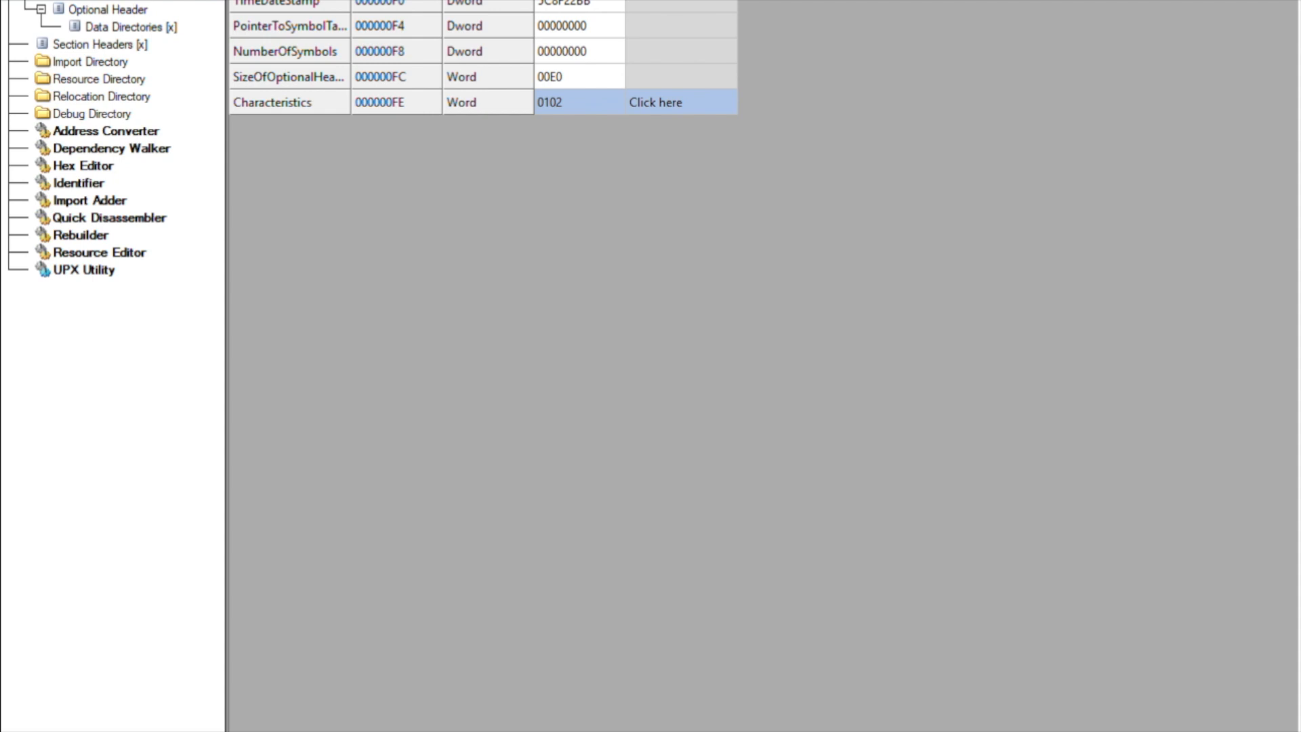
{"action": "left_click", "coordinate": [596, 0]}
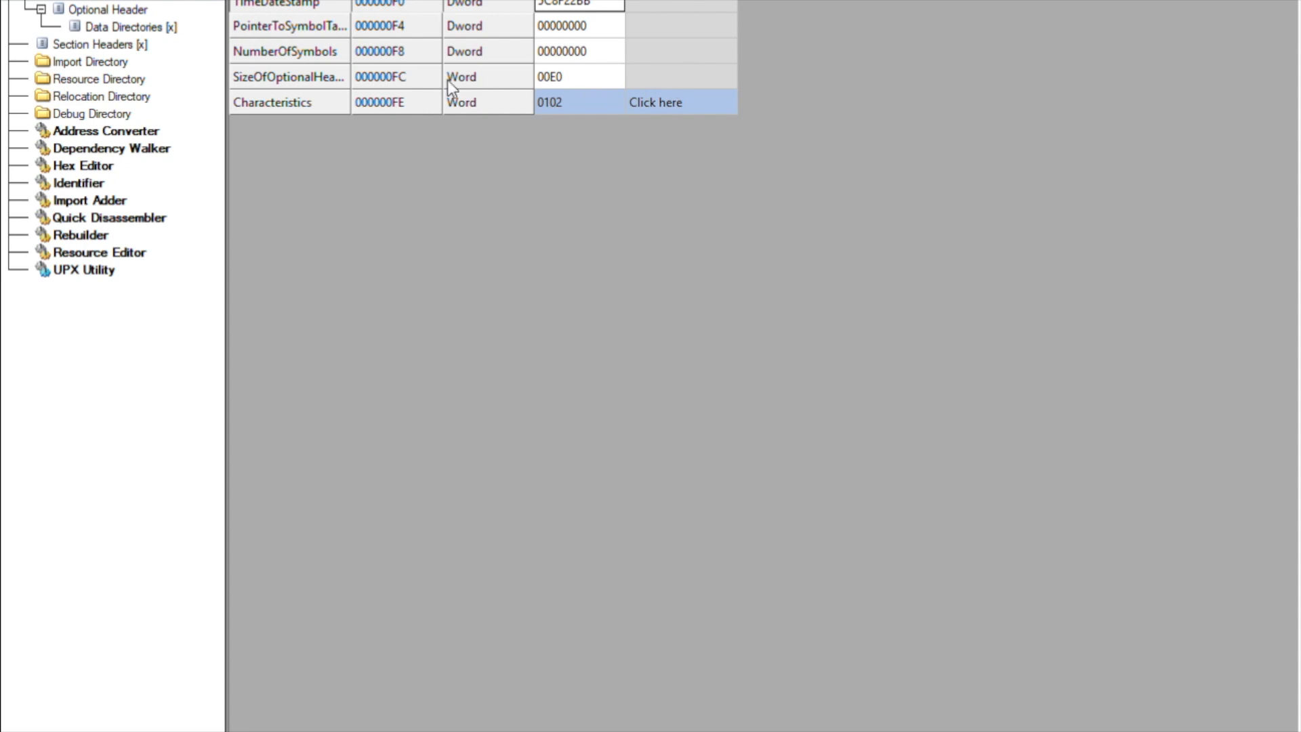
{"action": "left_click", "coordinate": [692, 83]}
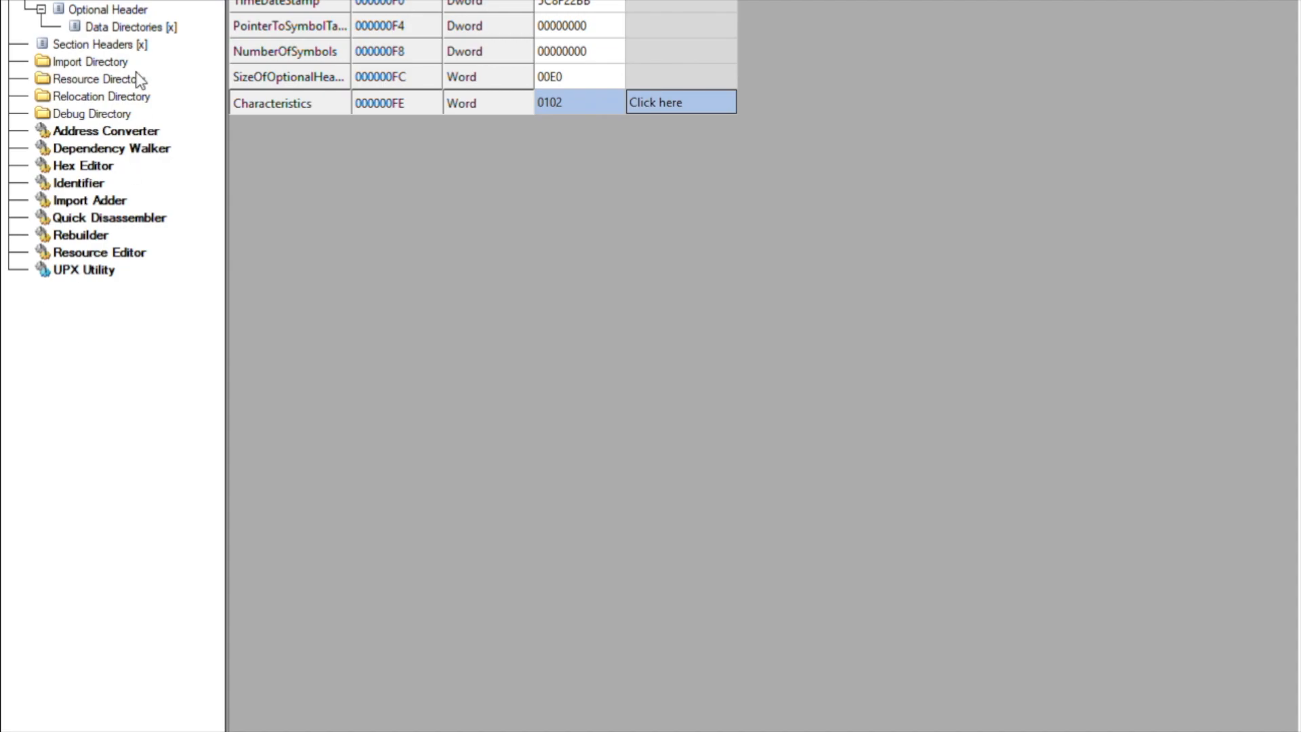
{"action": "left_click", "coordinate": [126, 42]}
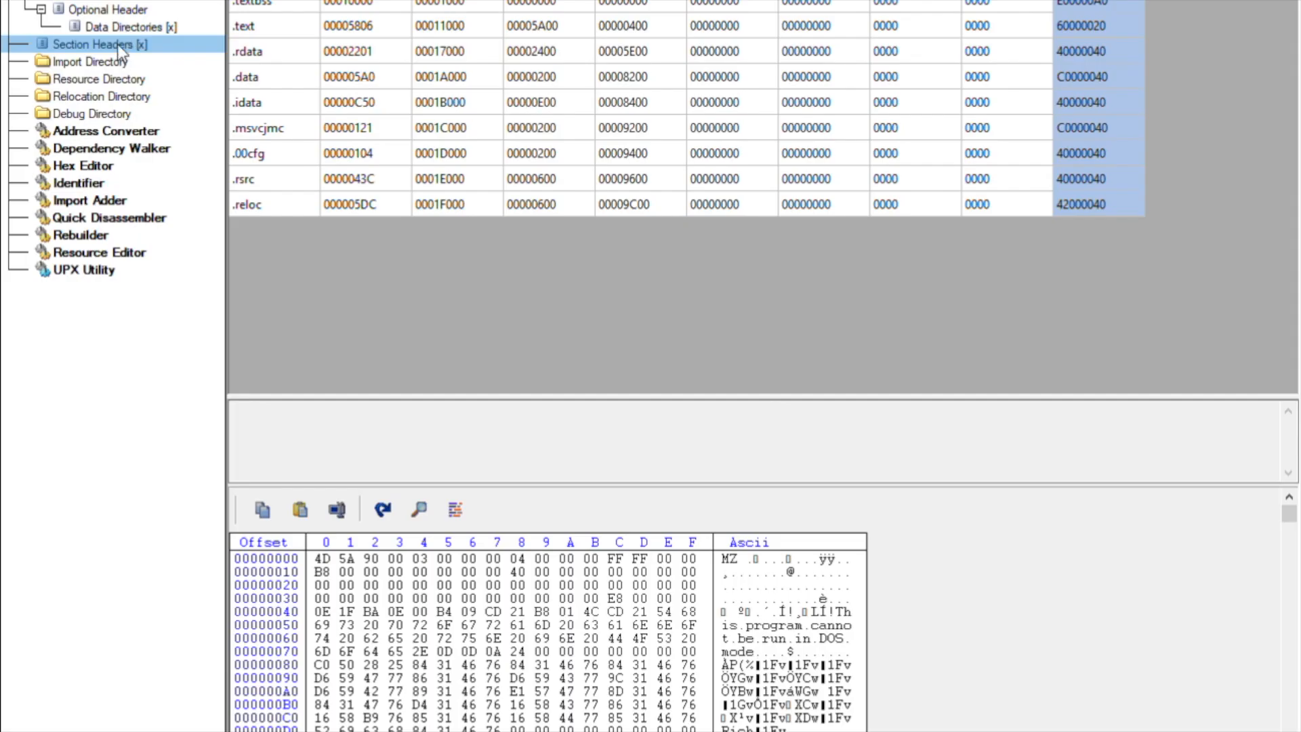
List the imported DLLs and show ADVAPI32.dll's single import, RegGetValueA
{"action": "left_click", "coordinate": [122, 61]}
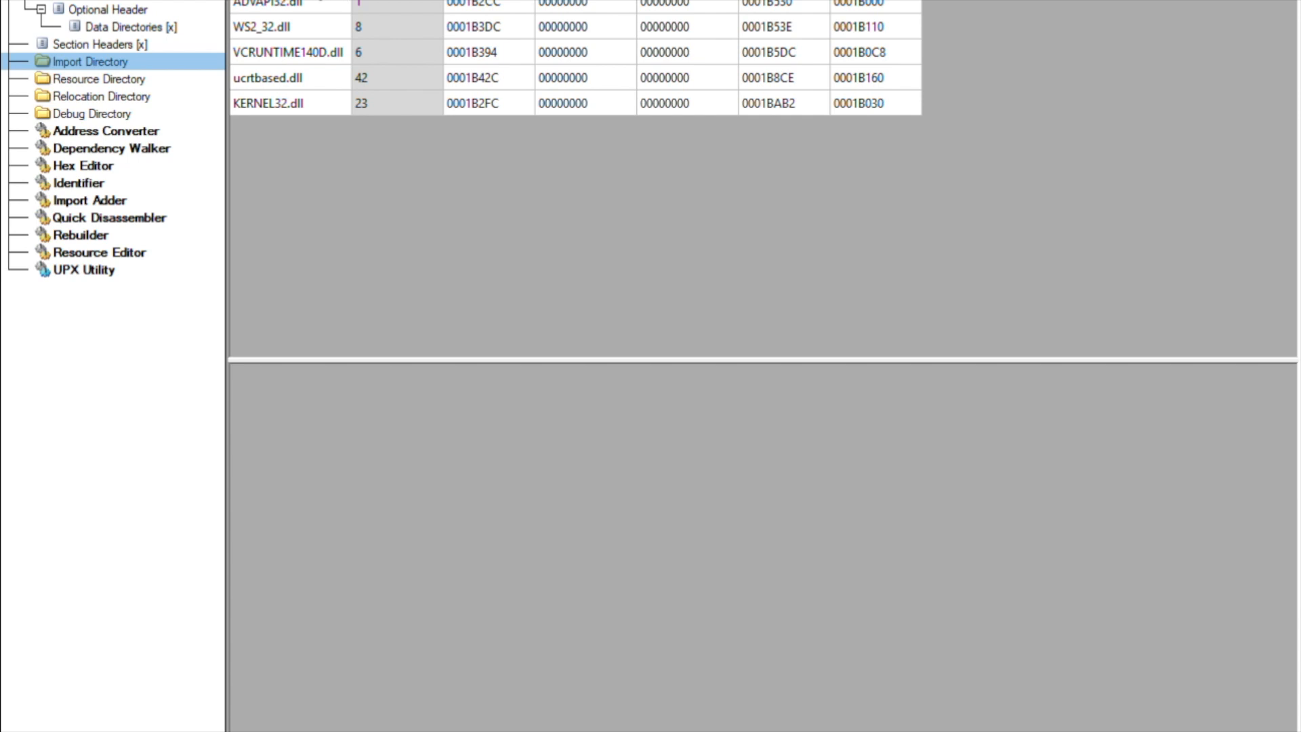
{"action": "left_click", "coordinate": [318, 4]}
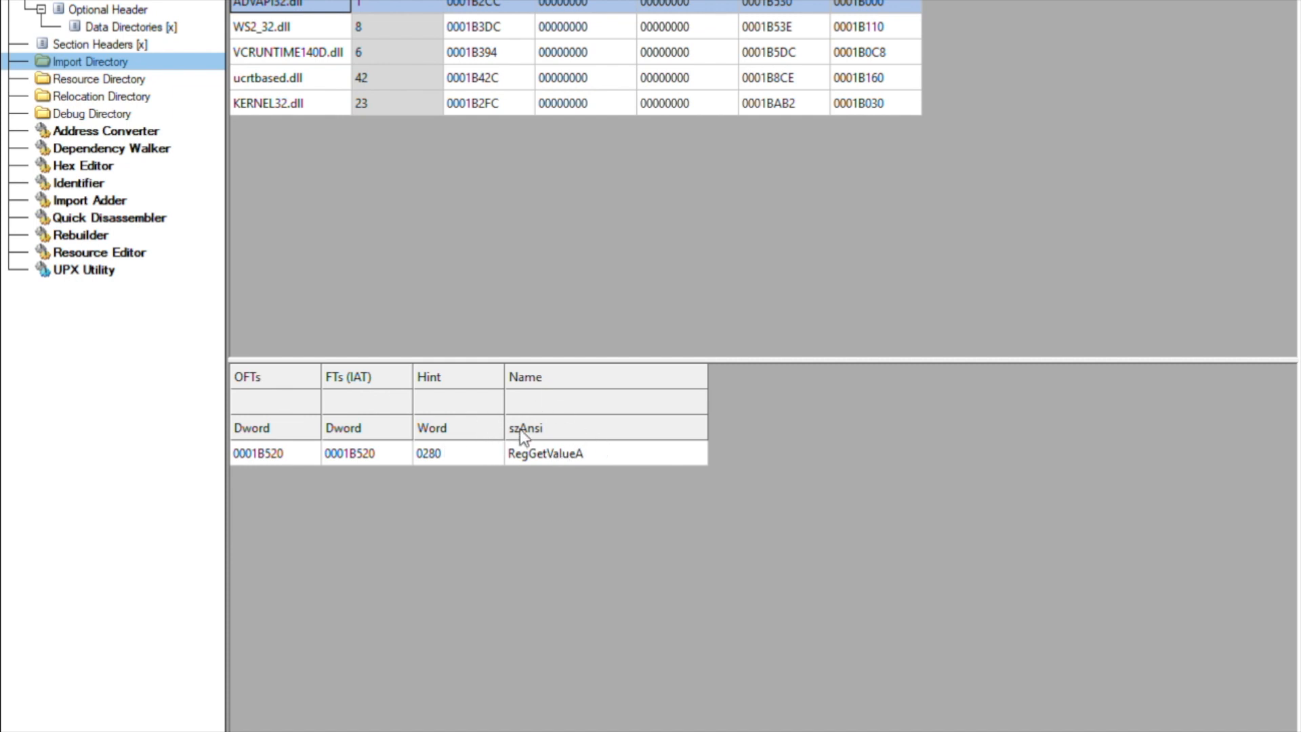
Show WS2_32.dll's imports and review ordinals 73, 17, 13, 0B, 04, 74, 03 and 09
{"action": "left_click", "coordinate": [297, 18]}
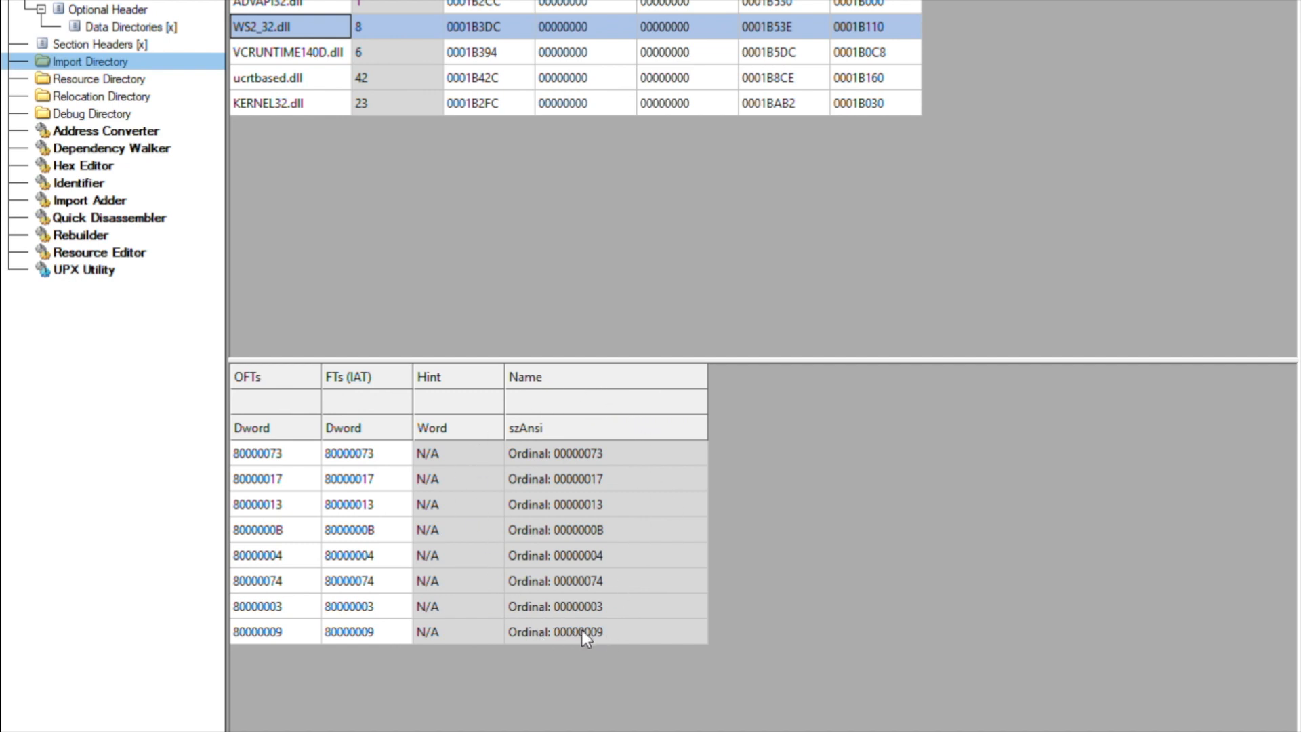
{"action": "left_click", "coordinate": [606, 454]}
{"action": "left_click", "coordinate": [605, 478]}
{"action": "left_click", "coordinate": [604, 504]}
{"action": "left_click", "coordinate": [604, 529]}
{"action": "left_click", "coordinate": [598, 453]}
{"action": "left_click", "coordinate": [601, 477]}
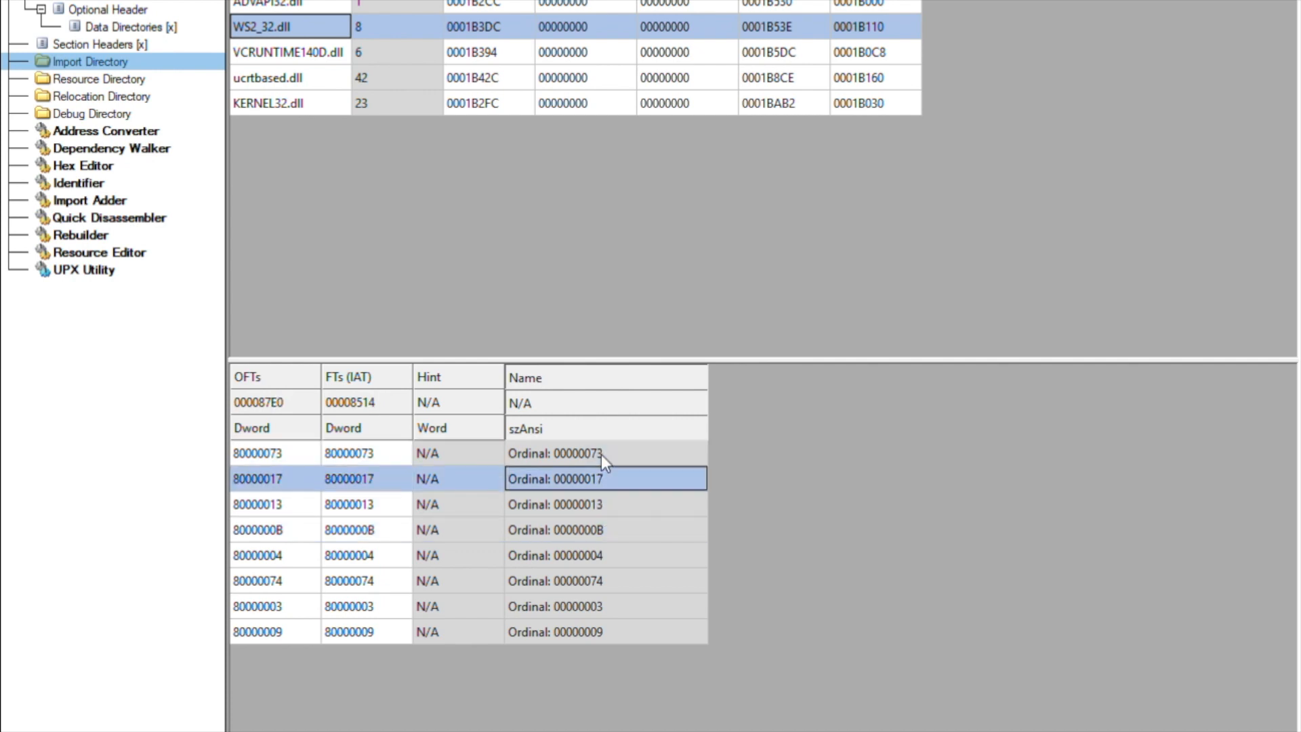
{"action": "left_click", "coordinate": [606, 504]}
{"action": "left_click", "coordinate": [609, 530]}
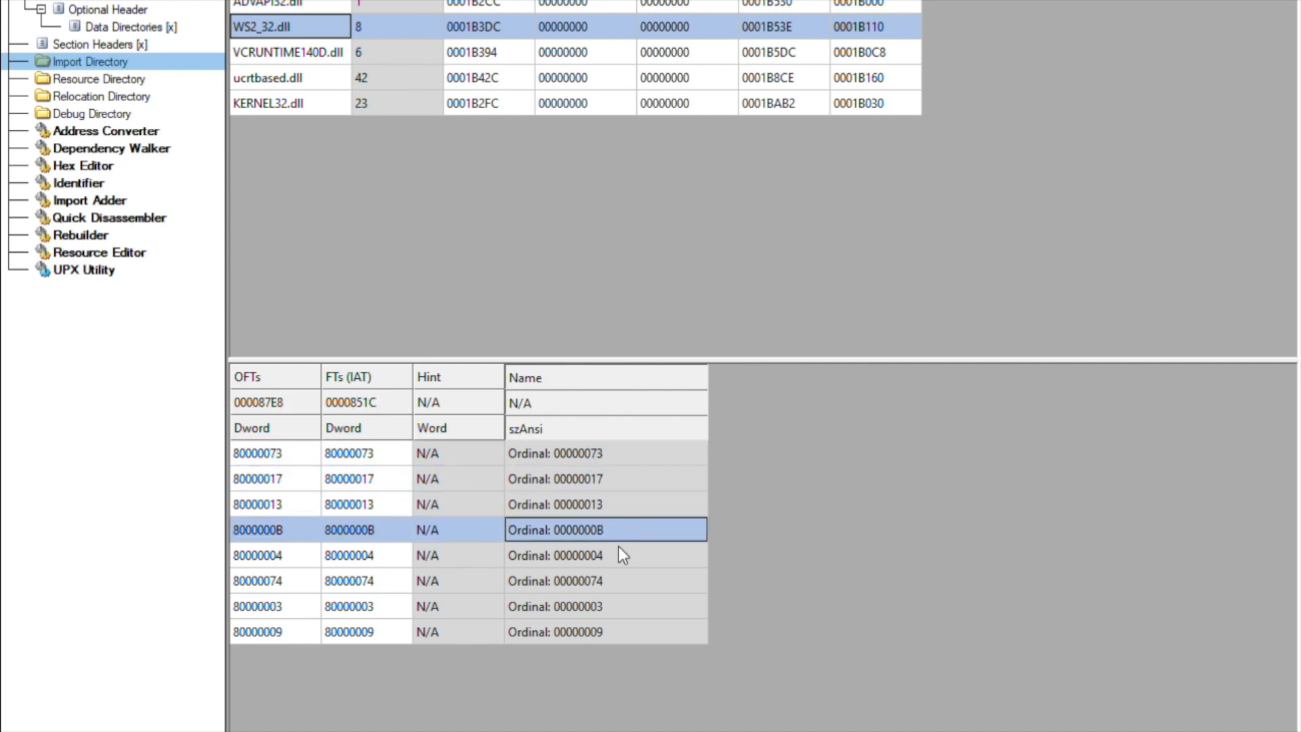
{"action": "left_click", "coordinate": [616, 553]}
{"action": "left_click", "coordinate": [614, 572]}
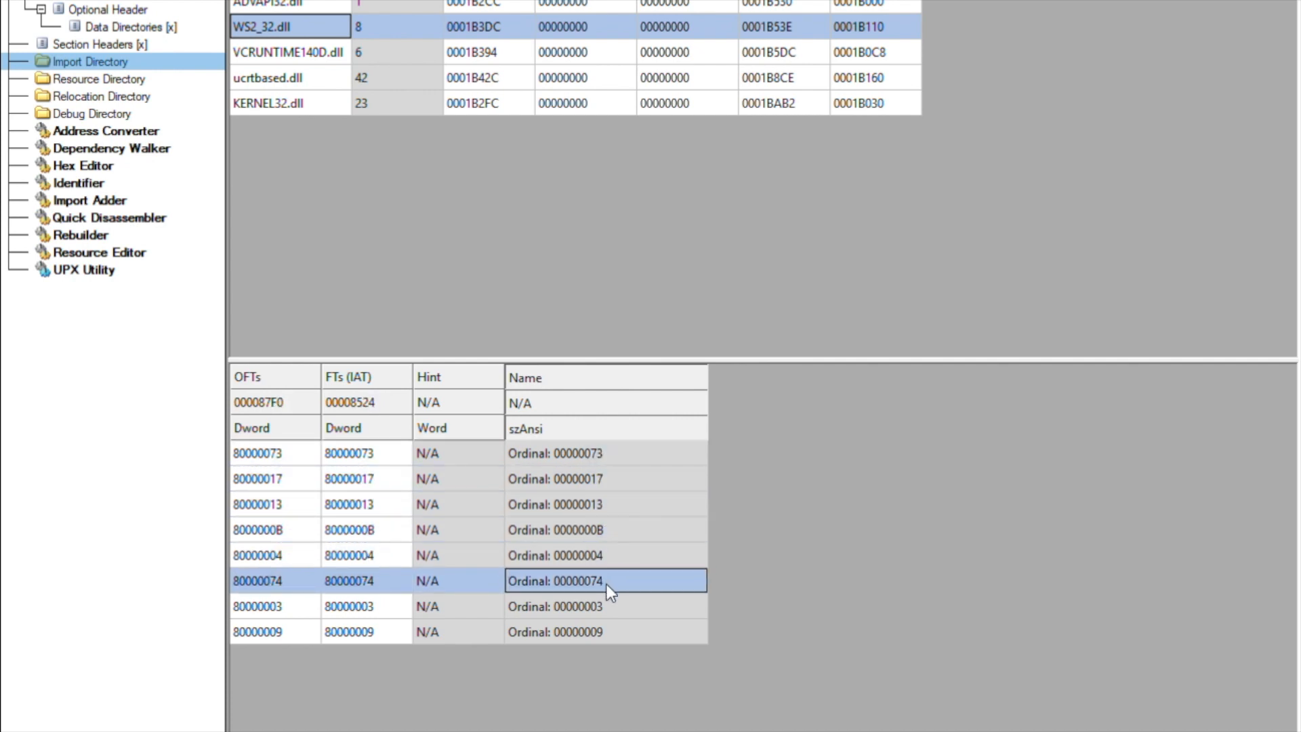
{"action": "left_click", "coordinate": [606, 606]}
{"action": "left_click", "coordinate": [604, 632]}
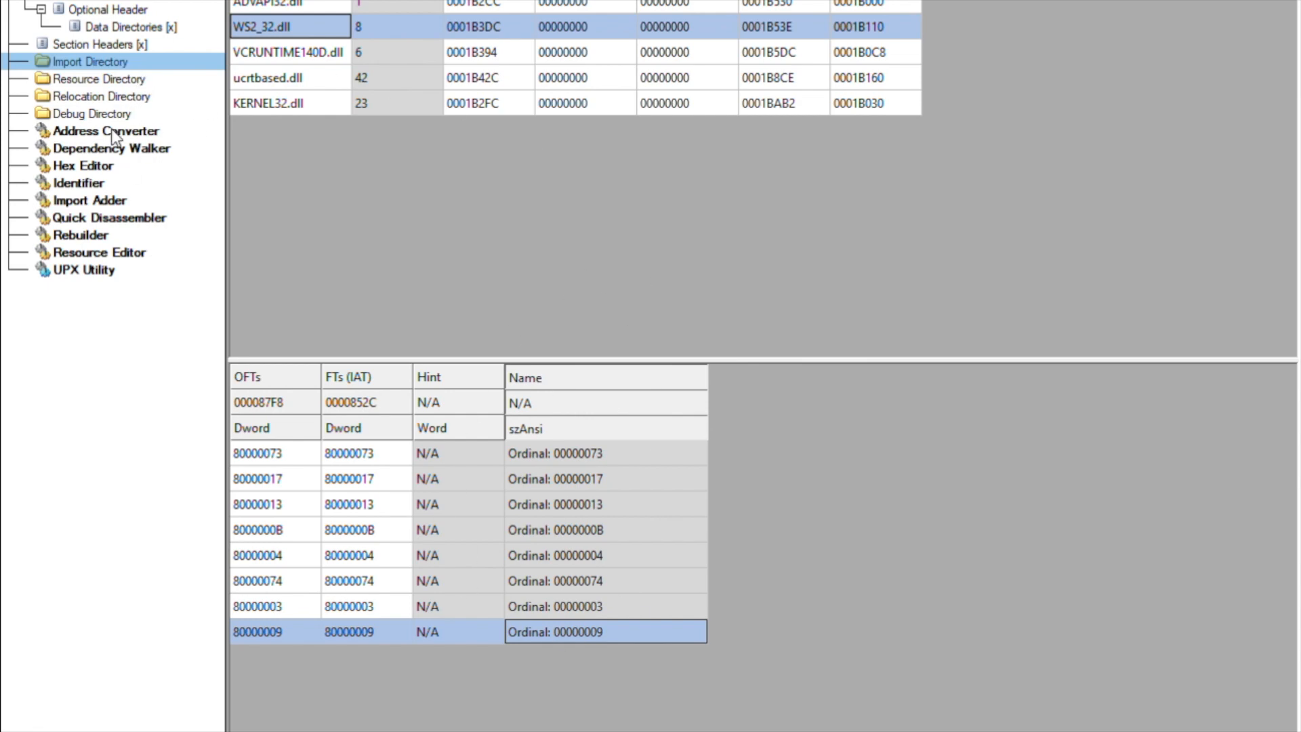
Open ratchet.exe in the Hex Editor and scroll down through its raw bytes
{"action": "left_click", "coordinate": [105, 159]}
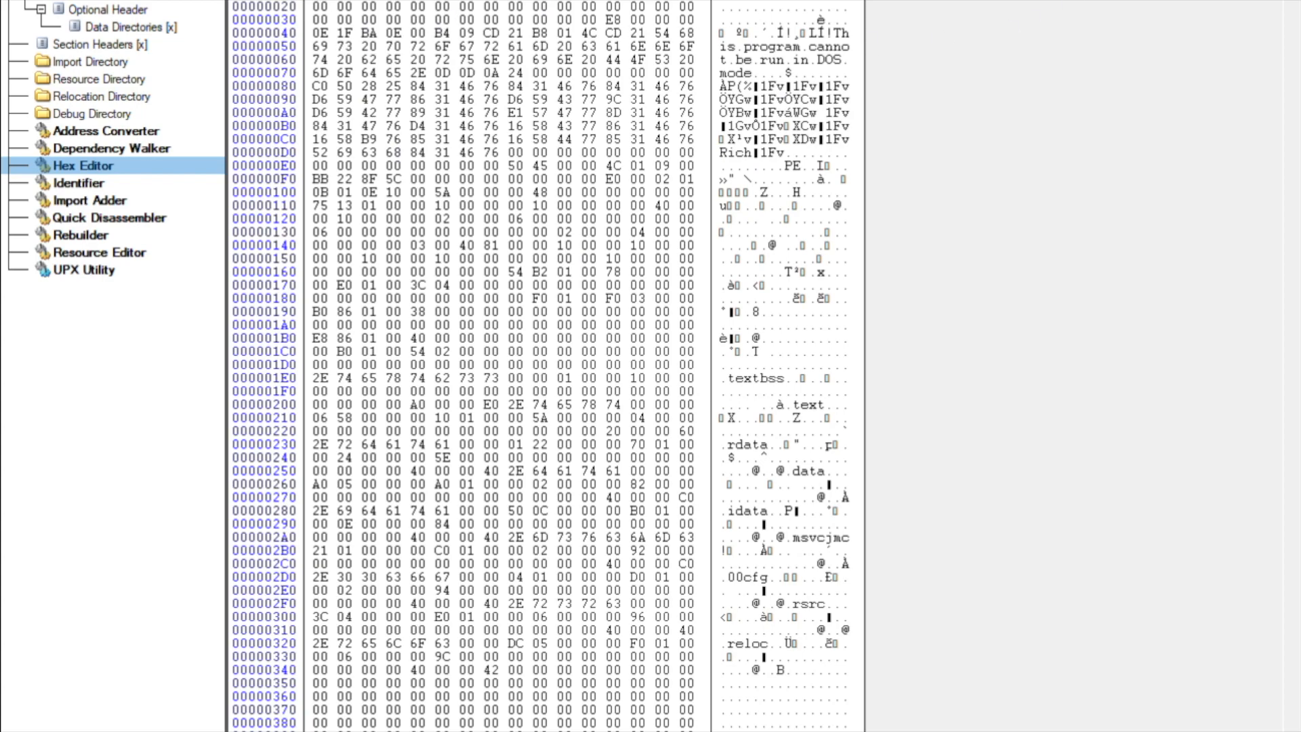
{"action": "scroll", "coordinate": [542, 366], "scroll_direction": "down", "scroll_amount": 20}
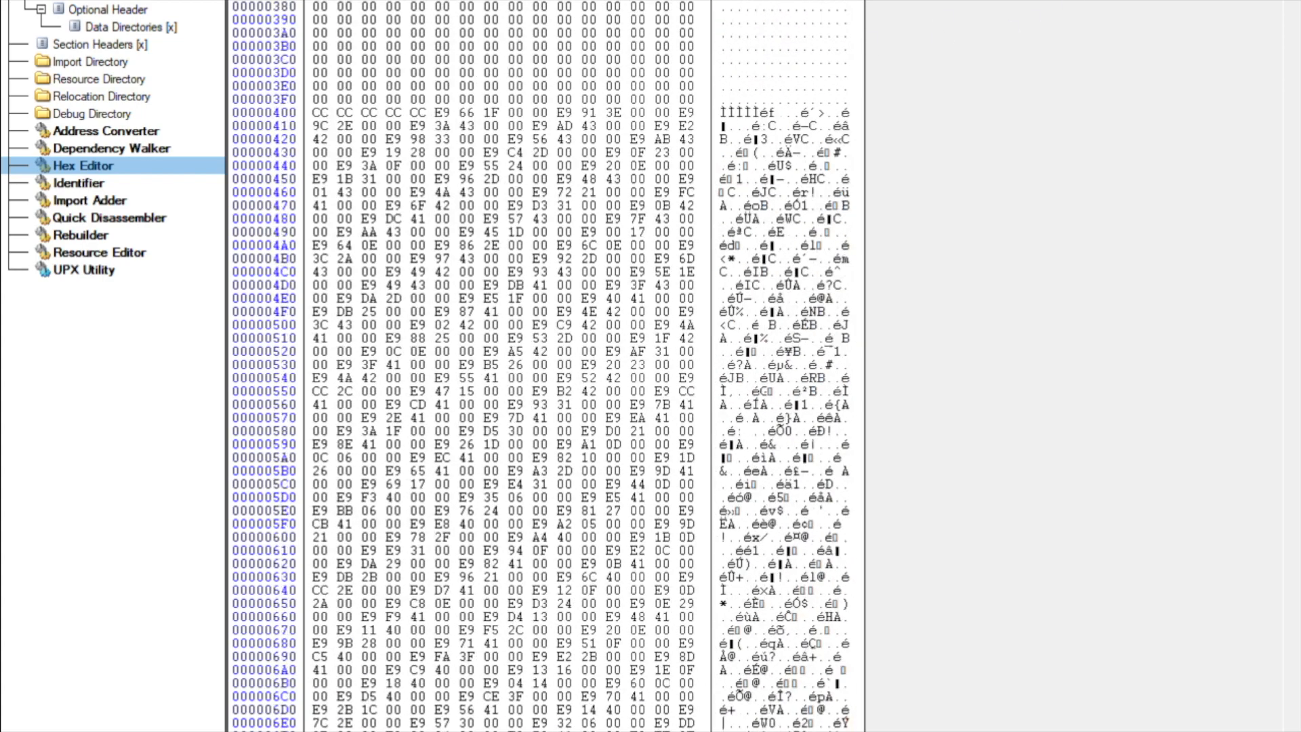
{"action": "scroll", "coordinate": [542, 366], "scroll_direction": "down", "scroll_amount": 20}
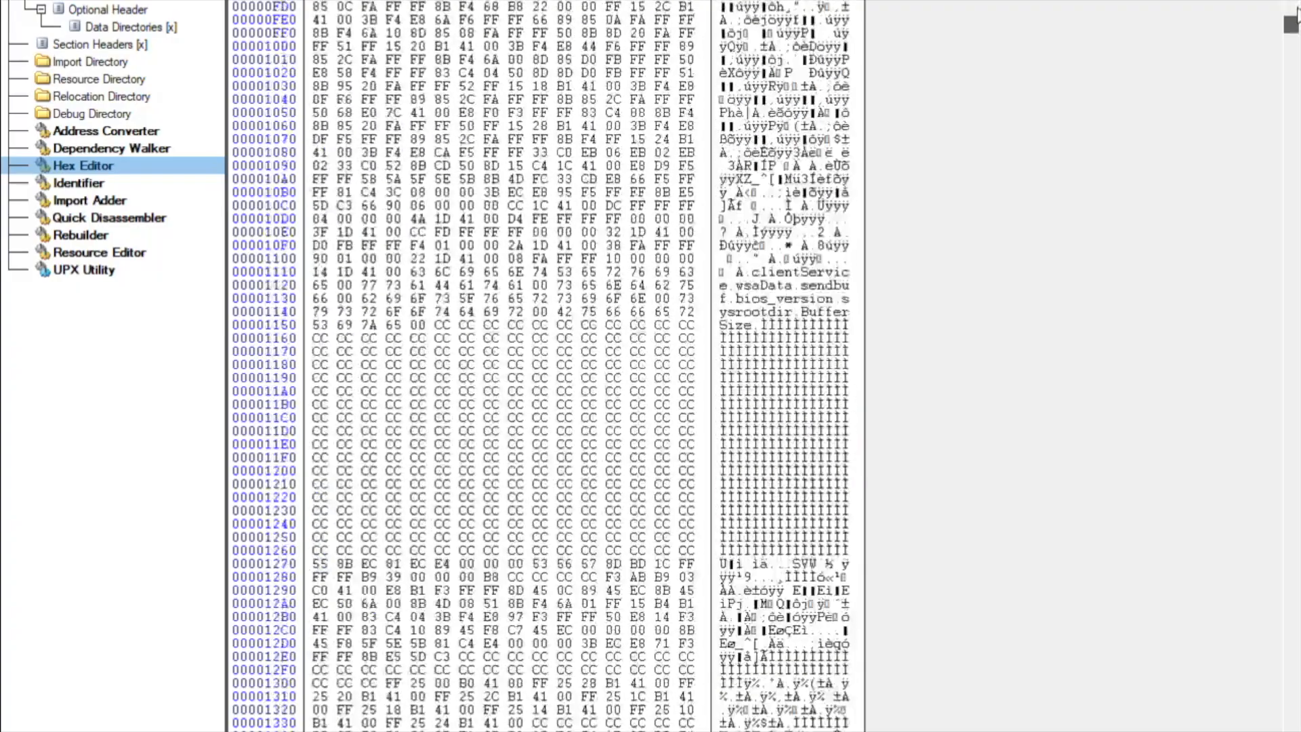
{"action": "left_click_drag", "start_coordinate": [1294, 37], "coordinate": [1293, 81]}
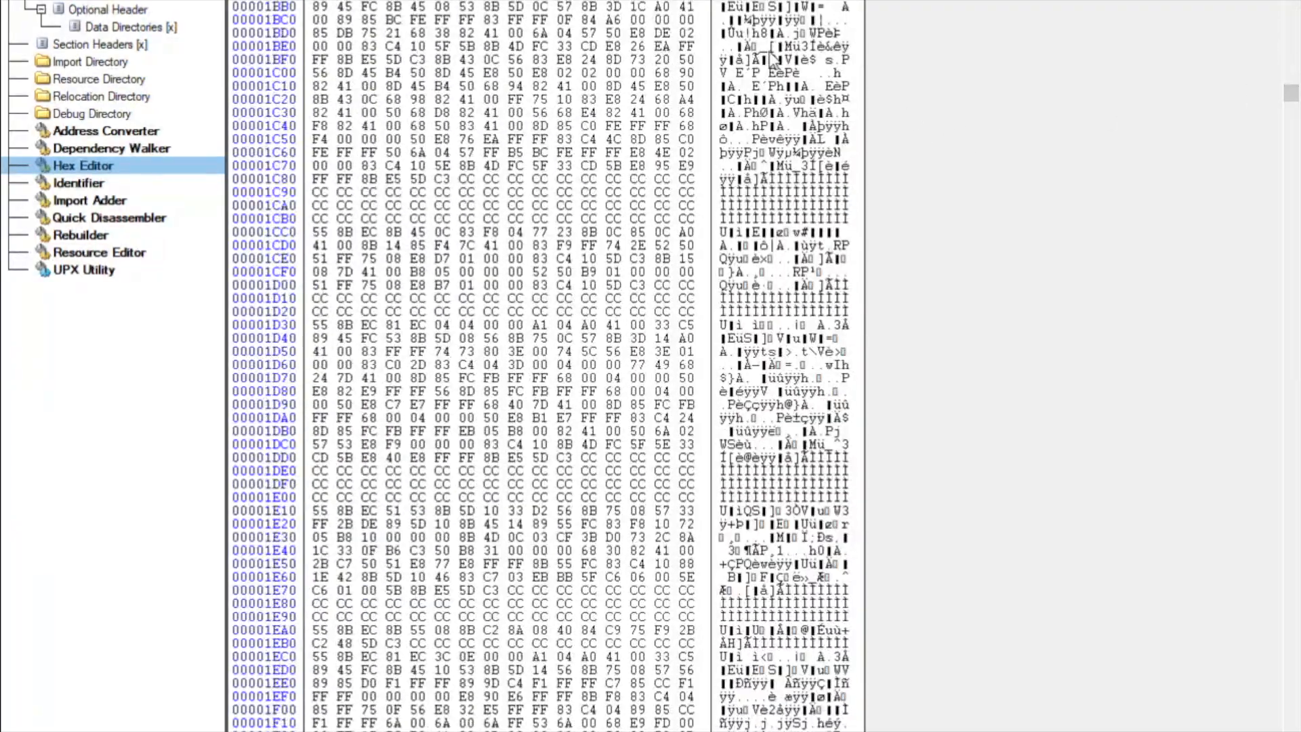
{"action": "left_click_drag", "start_coordinate": [1289, 87], "coordinate": [1293, 0]}
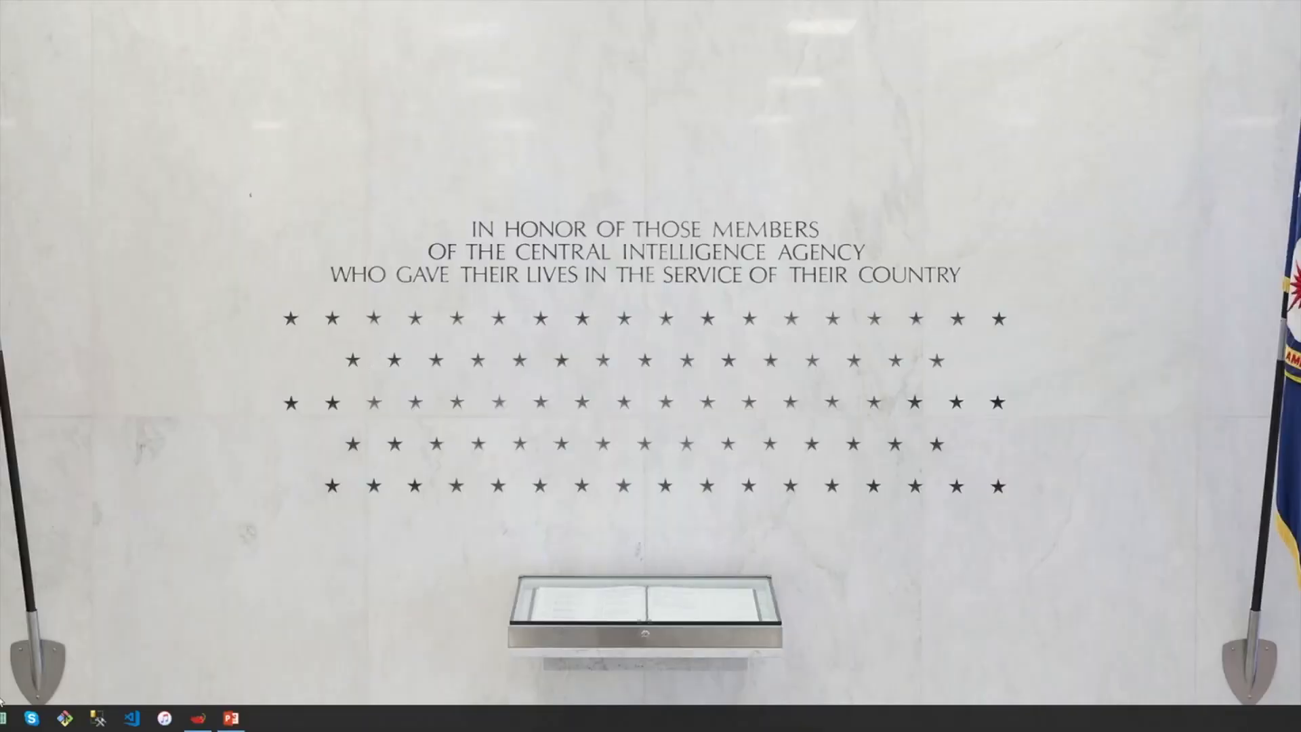
Open the Start menu and search for 'cmd'
{"action": "key", "text": "super"}
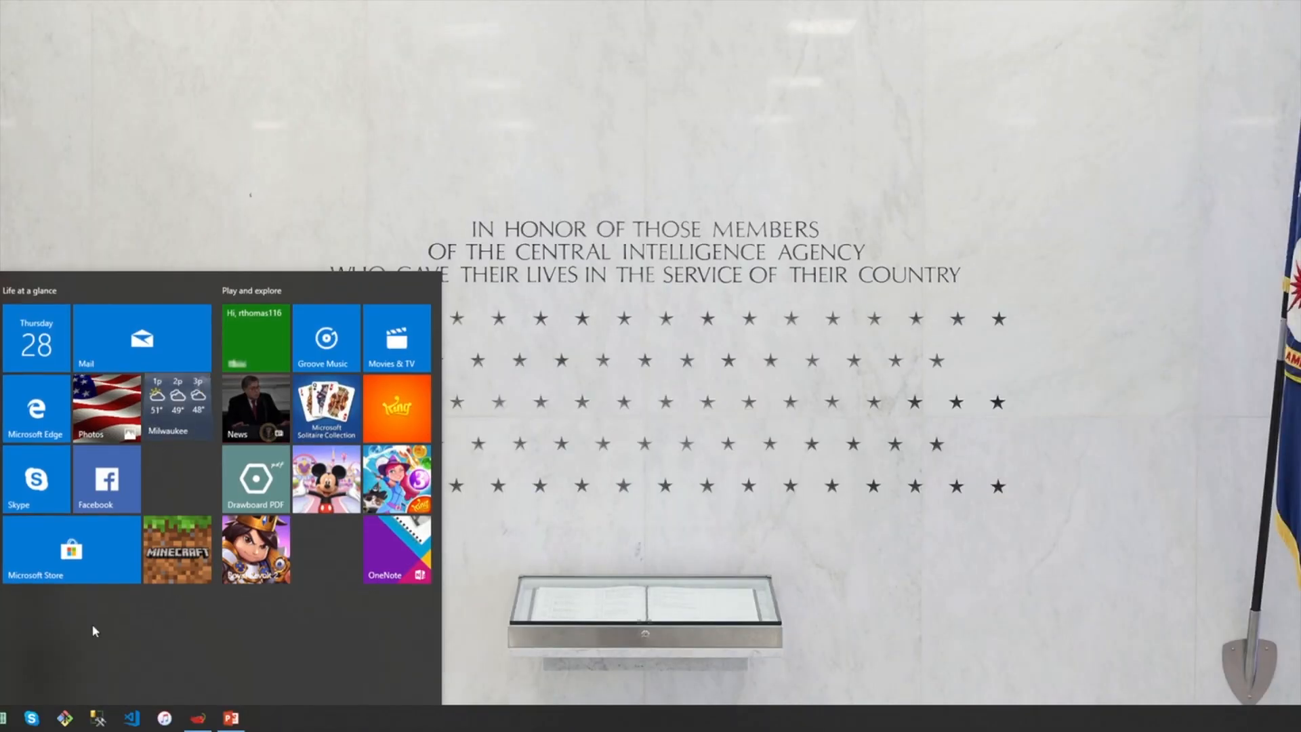
{"action": "type", "text": "cmd"}
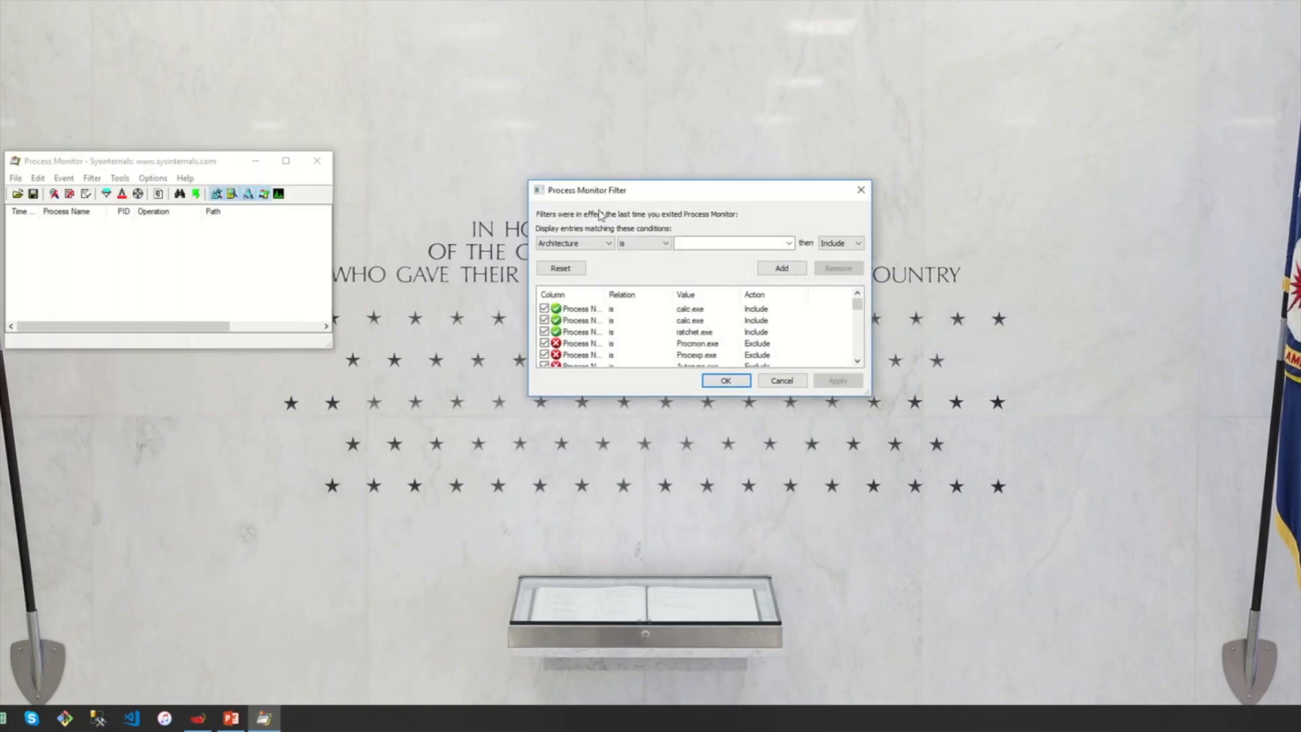
Disable the two calc.exe include rules and the old ratchet.exe include rule
{"action": "left_click_drag", "start_coordinate": [638, 190], "coordinate": [701, 164]}
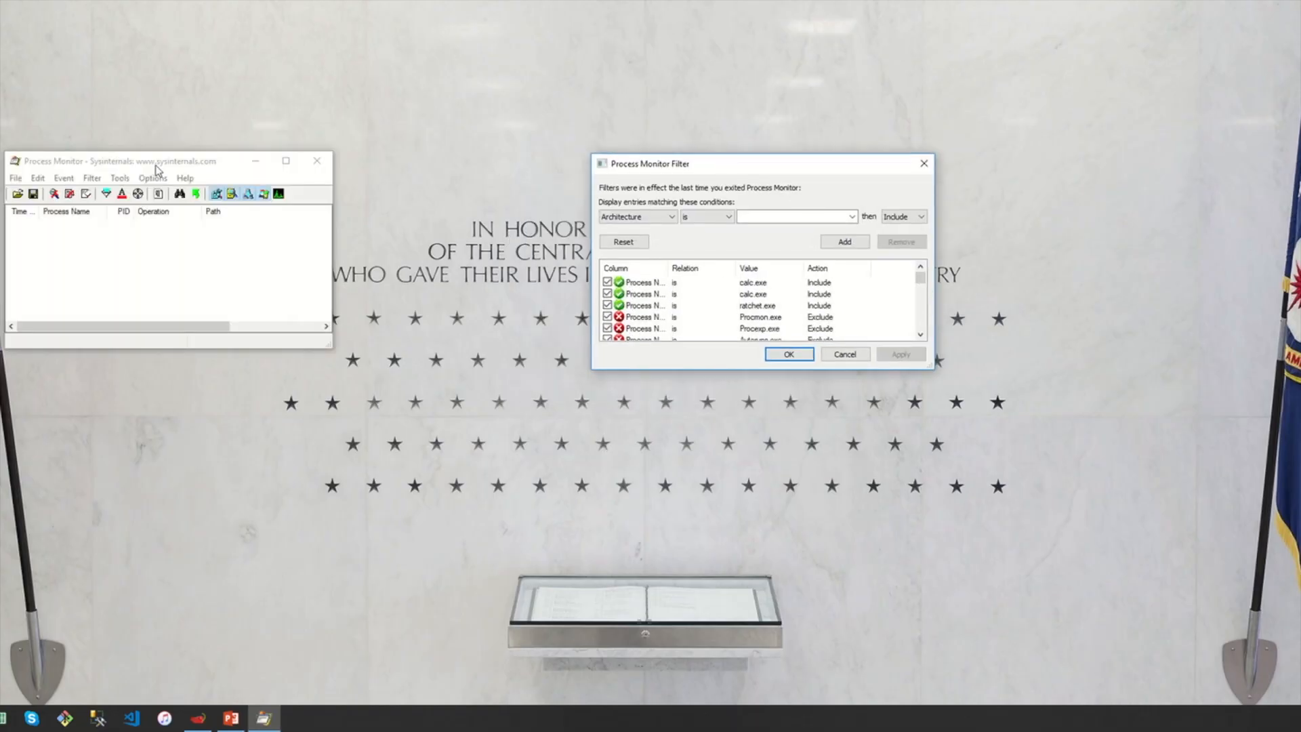
{"action": "left_click", "coordinate": [320, 185]}
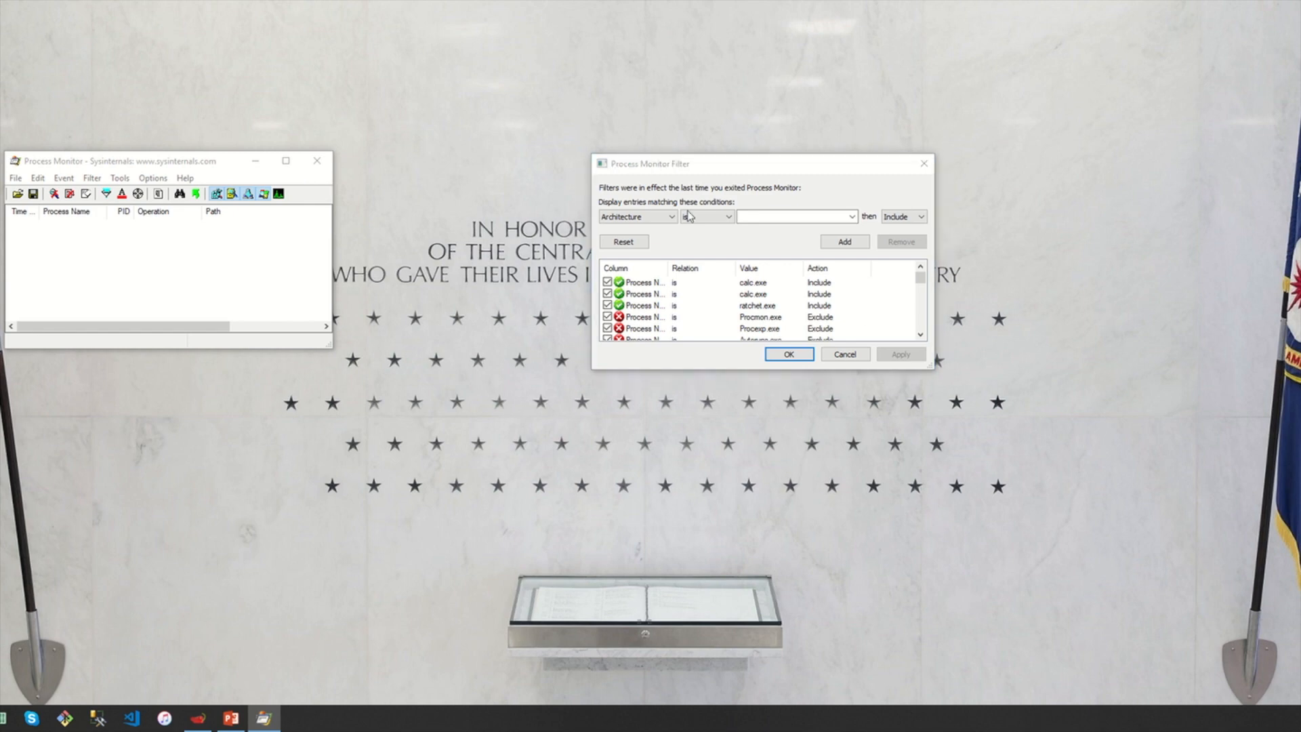
{"action": "left_click", "coordinate": [607, 282]}
{"action": "left_click", "coordinate": [608, 293]}
{"action": "left_click", "coordinate": [608, 305]}
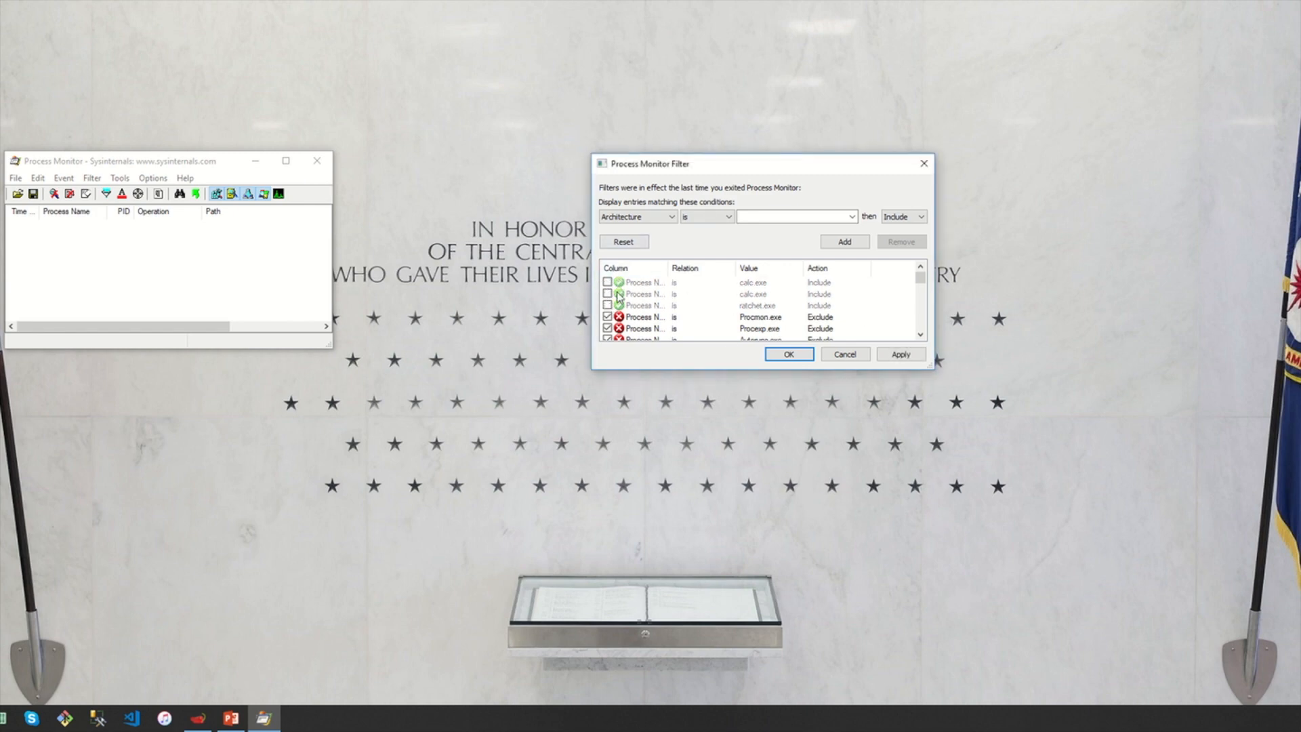
Add a filter rule: Process Name is ratchet.exe, Include
{"action": "left_click", "coordinate": [669, 217]}
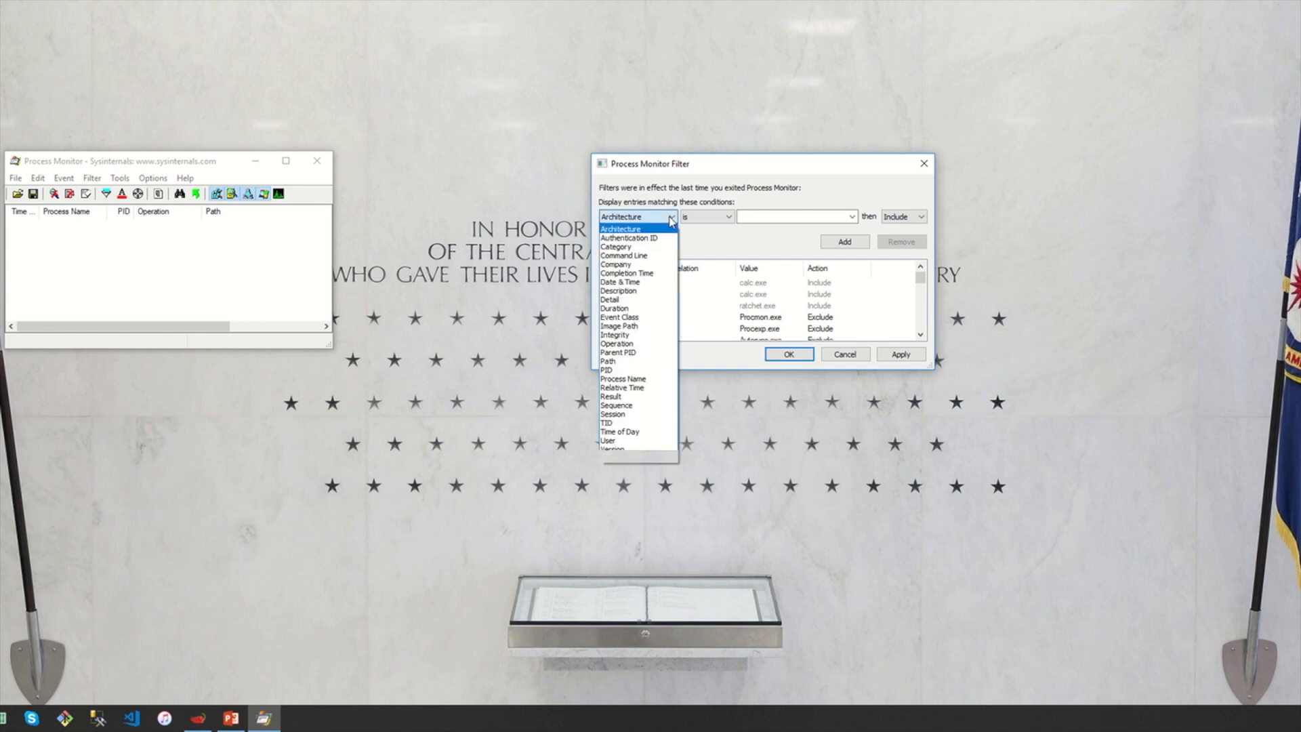
{"action": "left_click", "coordinate": [642, 383]}
{"action": "left_click", "coordinate": [763, 217]}
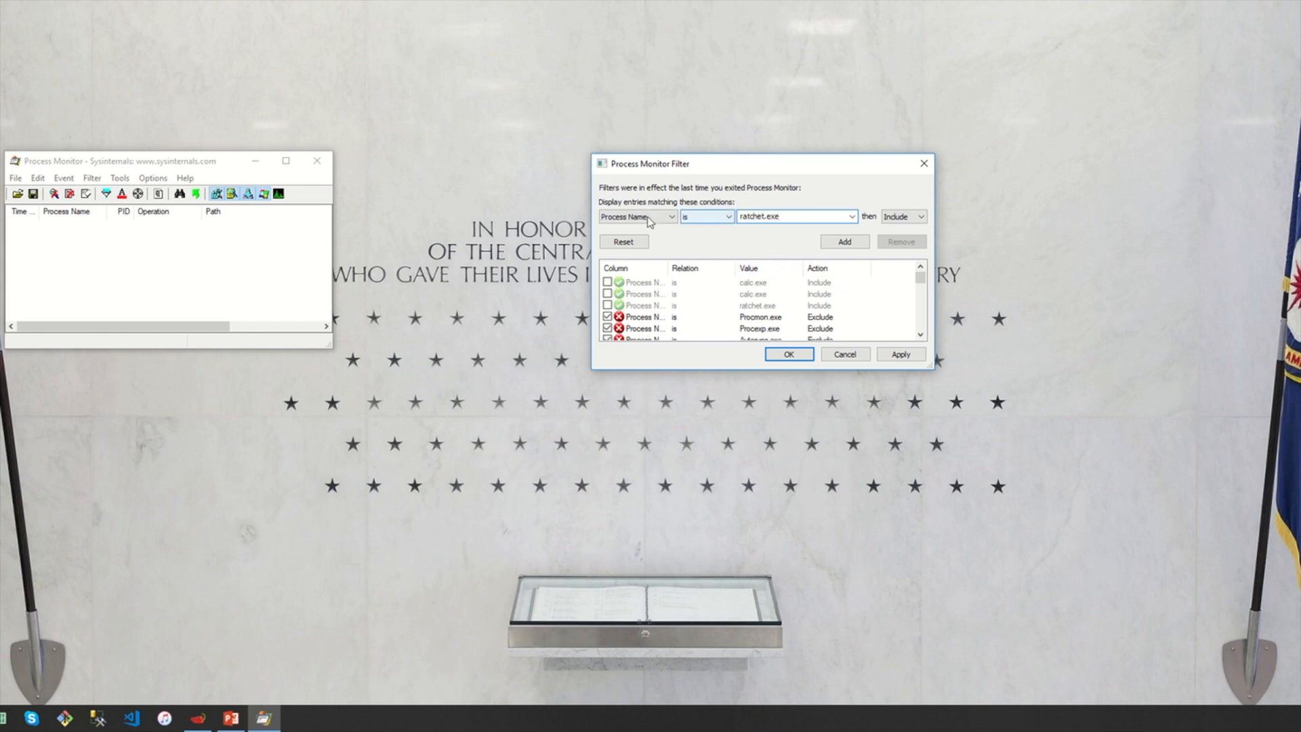
{"action": "double_click", "coordinate": [786, 217]}
{"action": "left_click", "coordinate": [786, 217]}
{"action": "left_click", "coordinate": [919, 217]}
{"action": "left_click", "coordinate": [898, 229]}
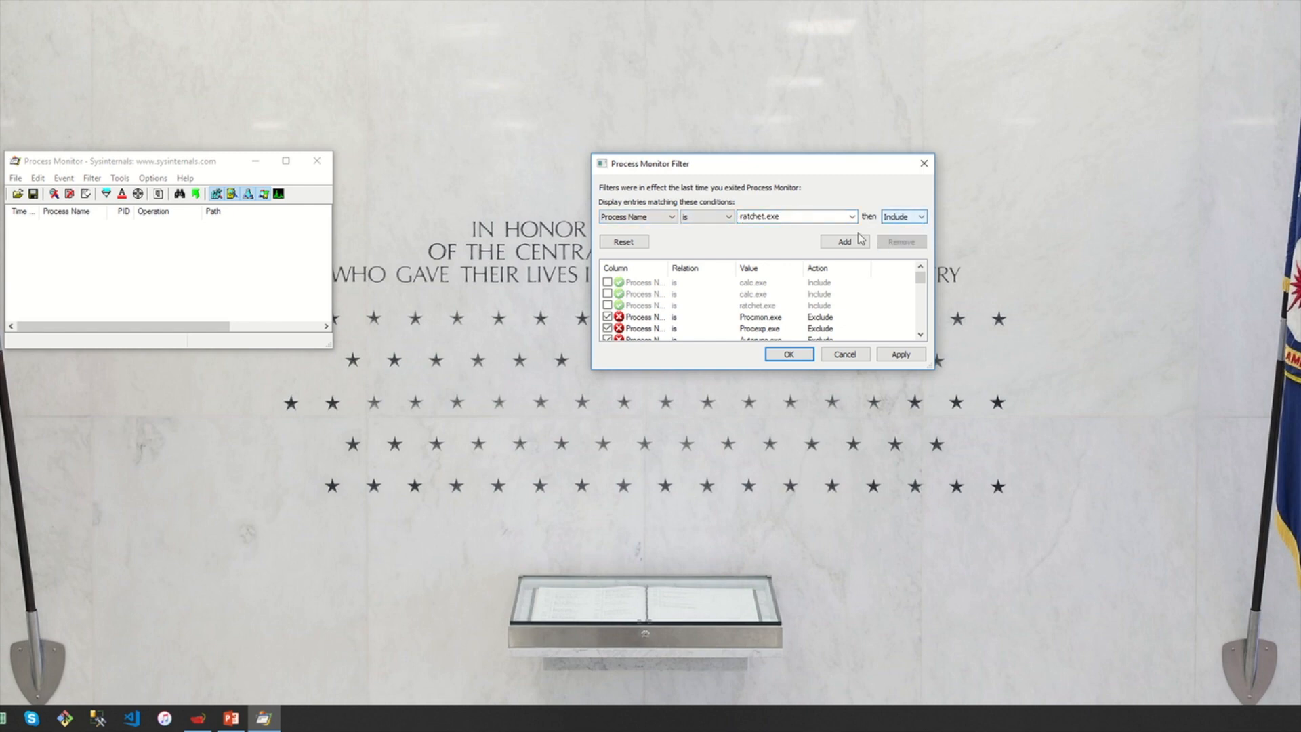
{"action": "left_click", "coordinate": [829, 243]}
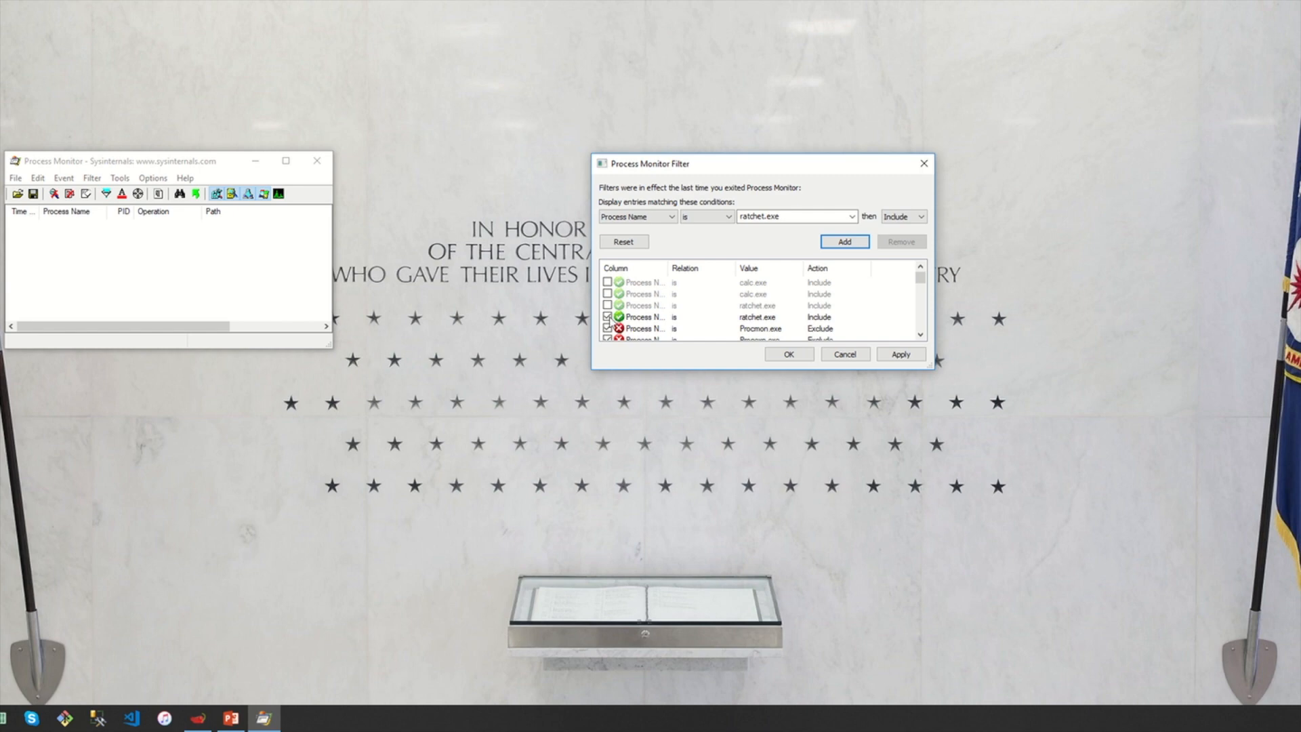
Apply and confirm the filters, then centre and enlarge the Process Monitor window
{"action": "left_click", "coordinate": [889, 354]}
{"action": "left_click", "coordinate": [787, 355]}
{"action": "left_click_drag", "start_coordinate": [171, 169], "coordinate": [621, 254]}
{"action": "left_click_drag", "start_coordinate": [780, 429], "coordinate": [1203, 689]}
{"action": "left_click_drag", "start_coordinate": [671, 247], "coordinate": [750, 113]}
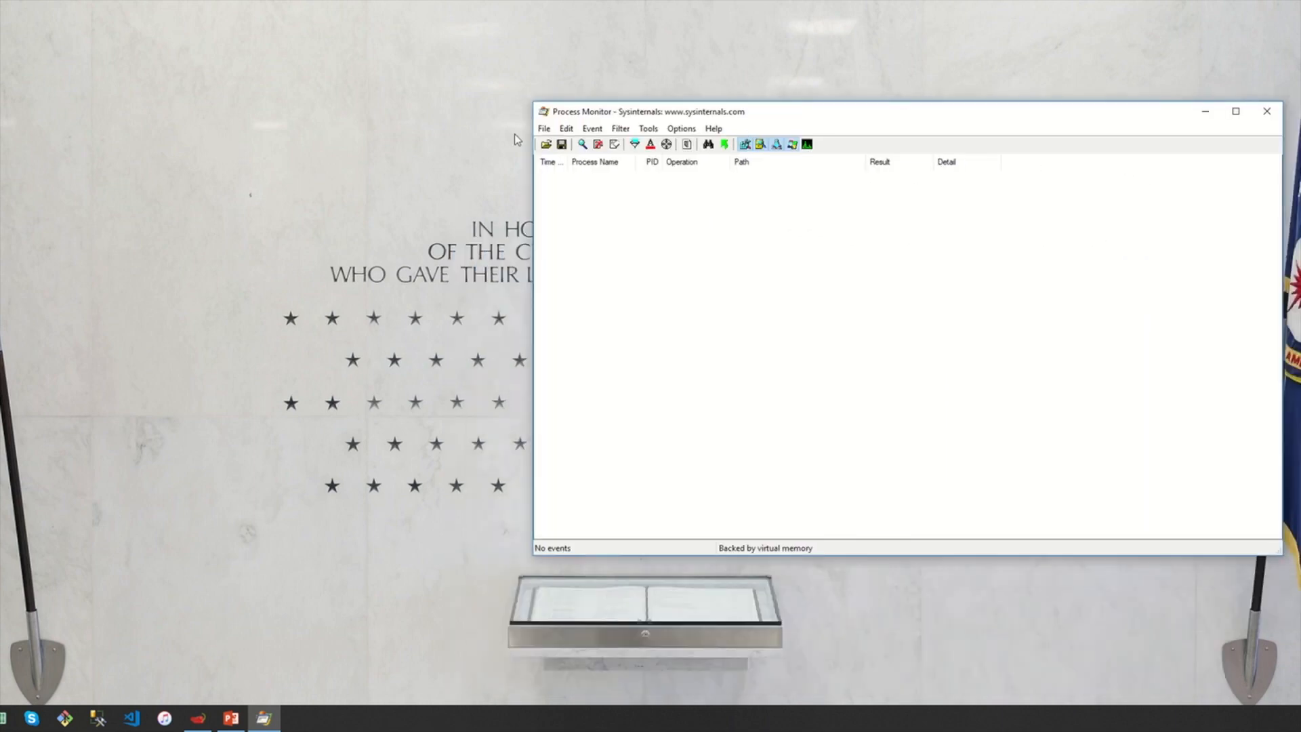
{"action": "left_click", "coordinate": [544, 130]}
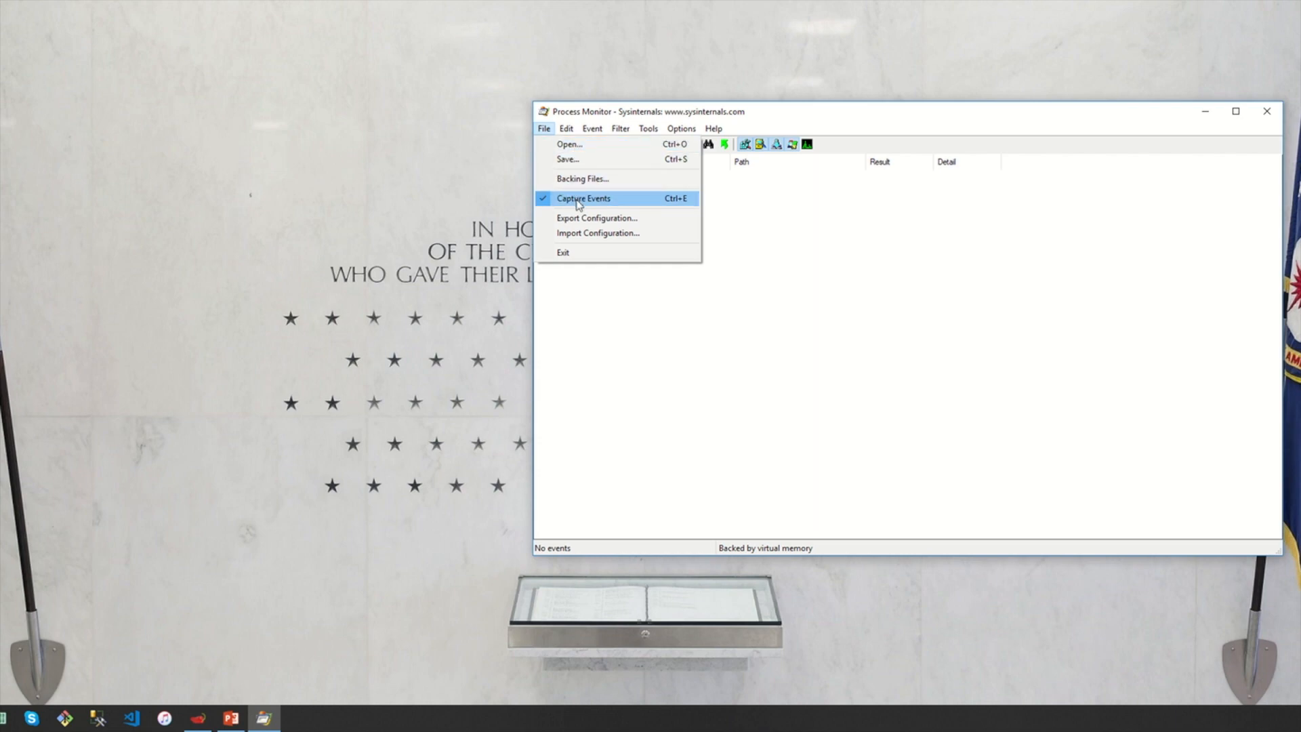
{"action": "left_click", "coordinate": [798, 220]}
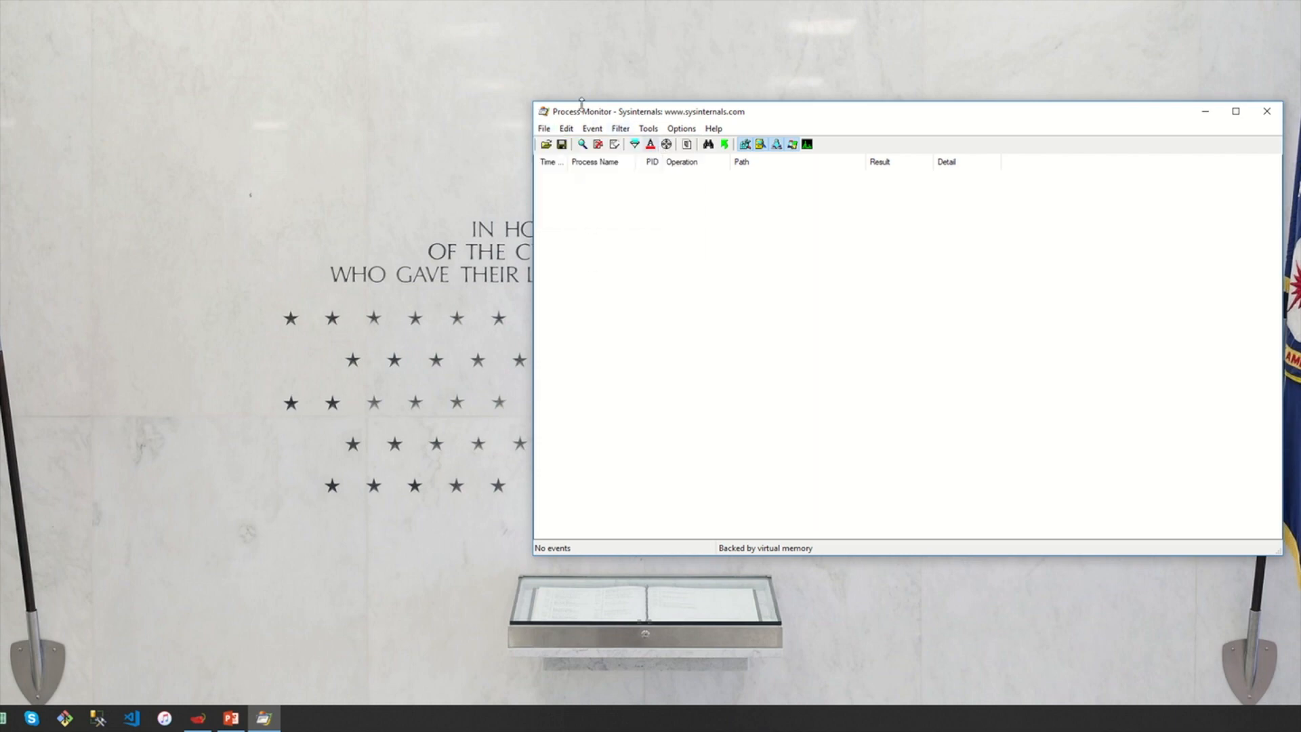
{"action": "left_click", "coordinate": [621, 130]}
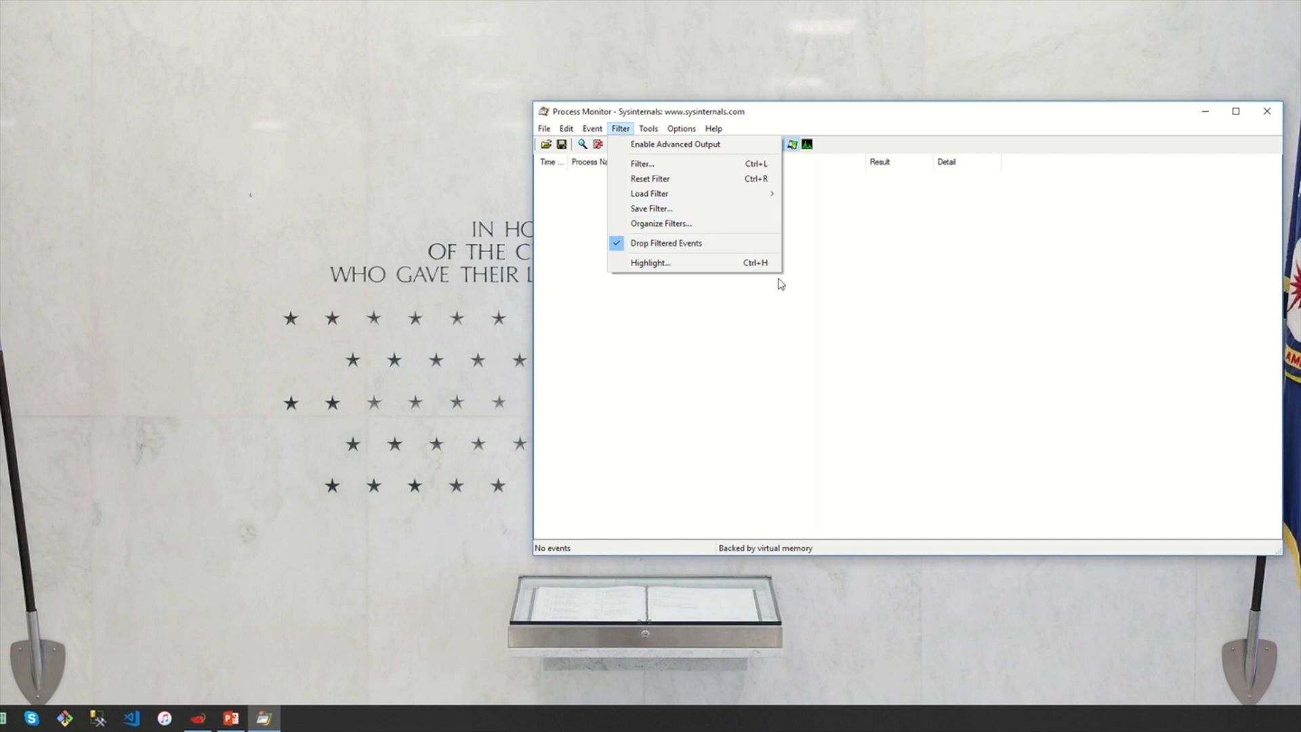
{"action": "left_click", "coordinate": [828, 248]}
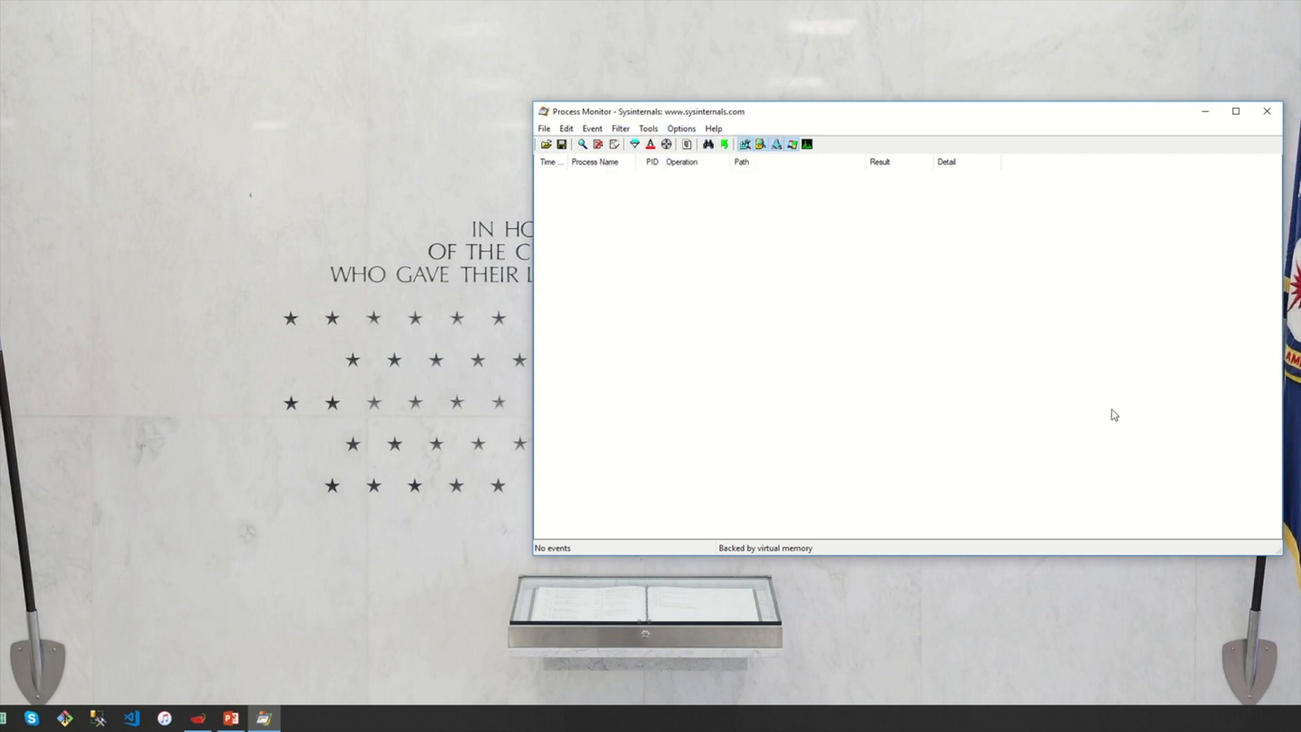
{"action": "key", "text": "super"}
Run ratchet.exe from the Security folder in File Explorer, then minimize Explorer
{"action": "key", "text": "super+e"}
{"action": "left_click_drag", "start_coordinate": [861, 193], "coordinate": [142, 223]}
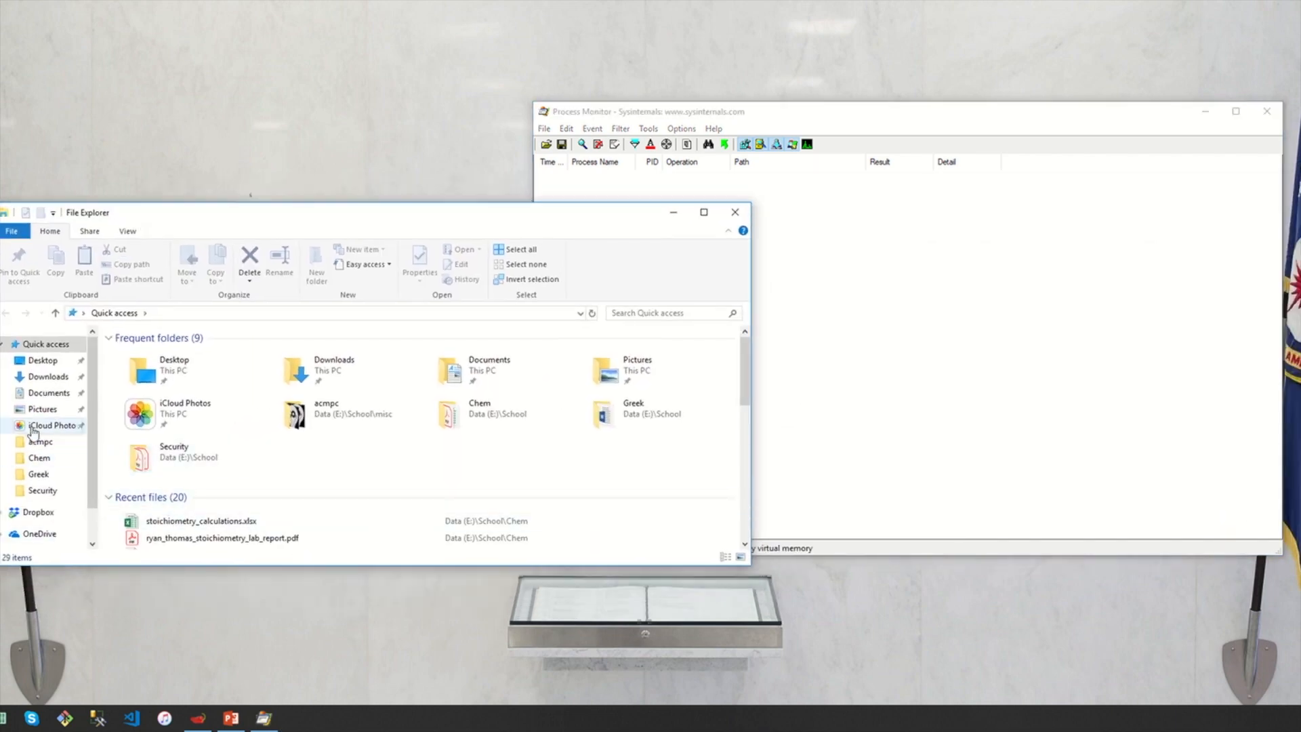
{"action": "left_click", "coordinate": [60, 491]}
{"action": "left_click", "coordinate": [162, 399]}
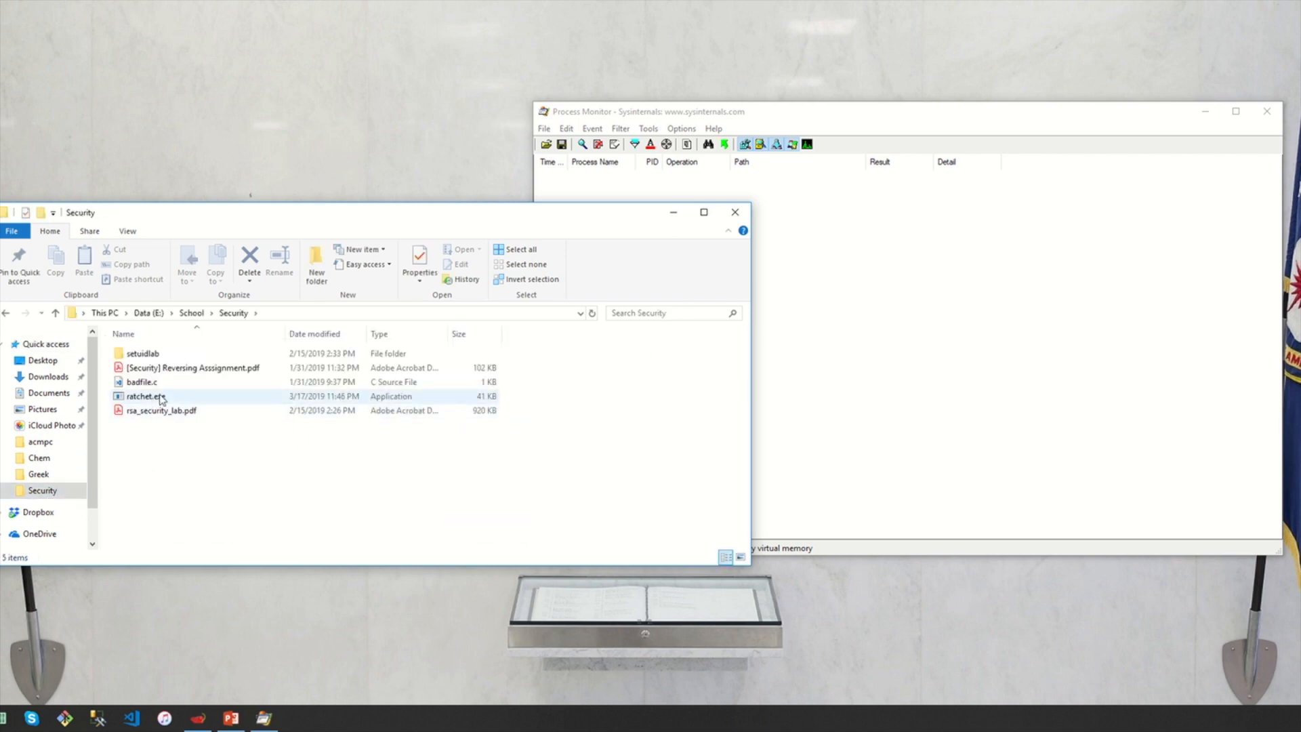
{"action": "double_click", "coordinate": [159, 400]}
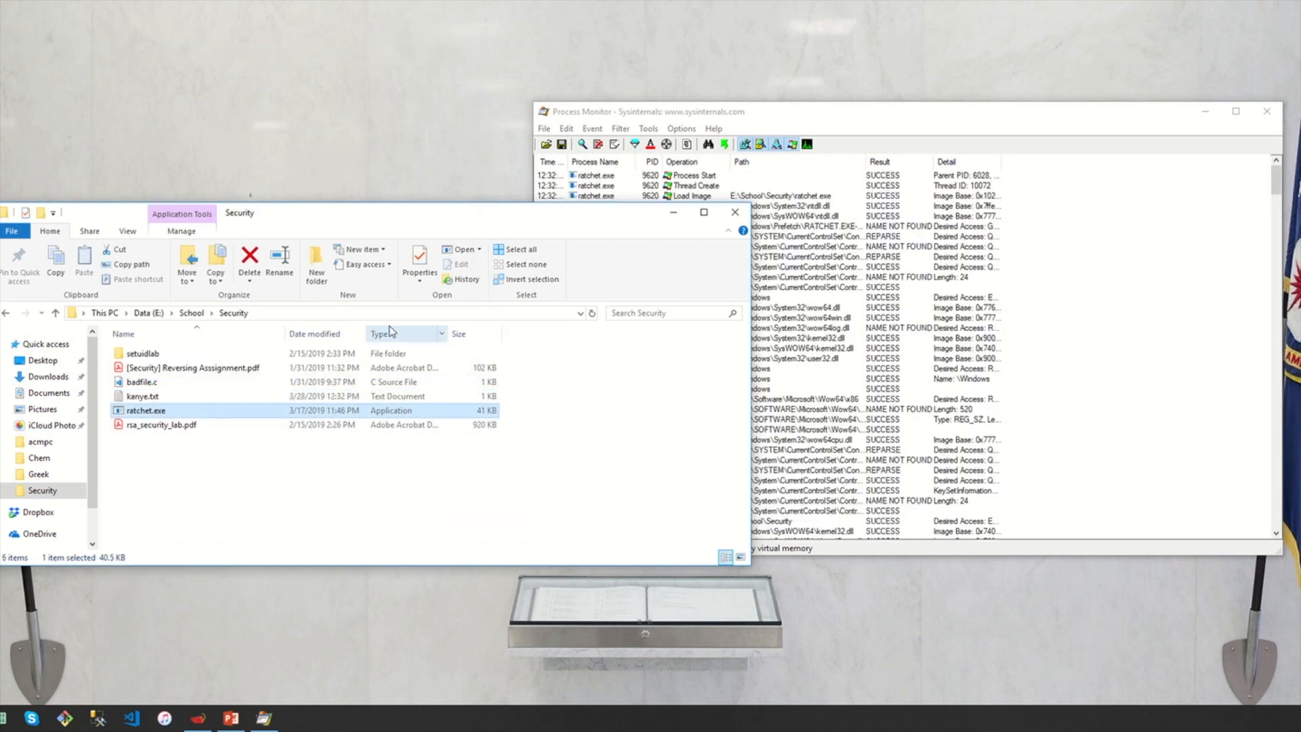
{"action": "left_click", "coordinate": [677, 214]}
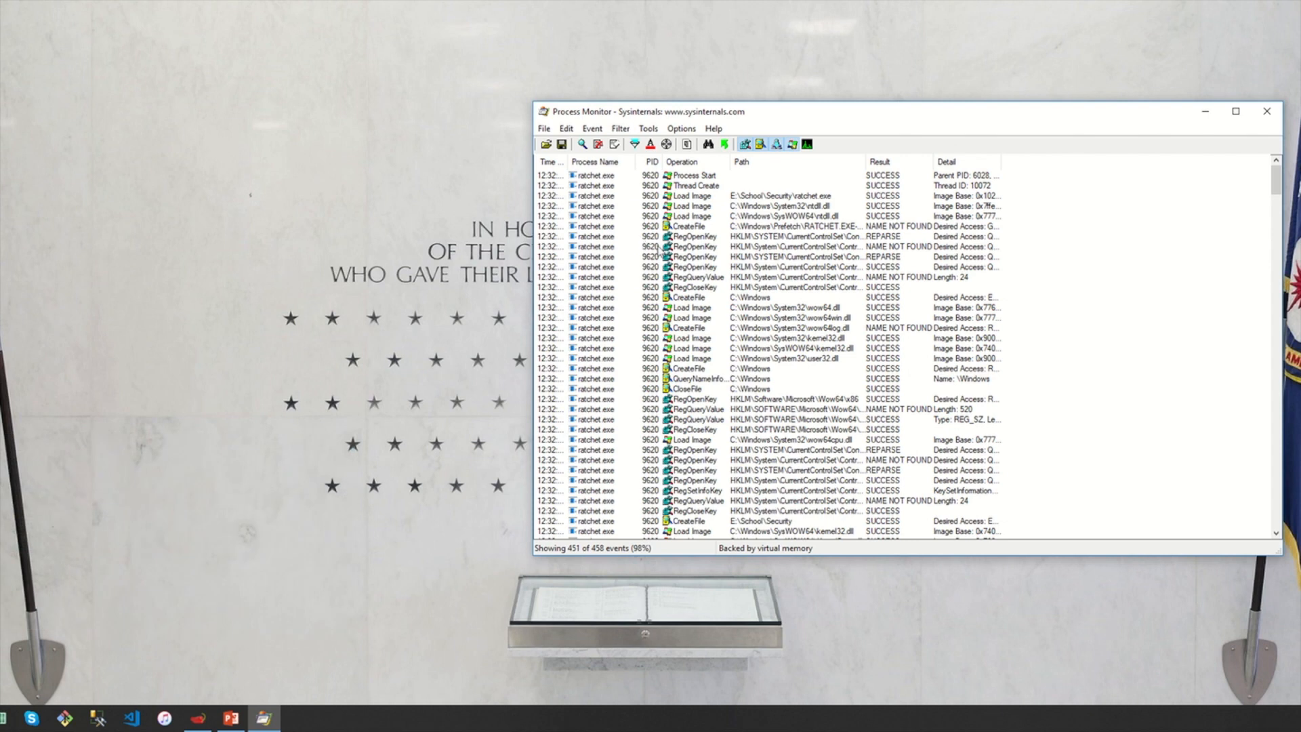
Inspect the kernel32.dll image load event, scroll the trace, and maximize Process Monitor
{"action": "left_click", "coordinate": [1148, 350]}
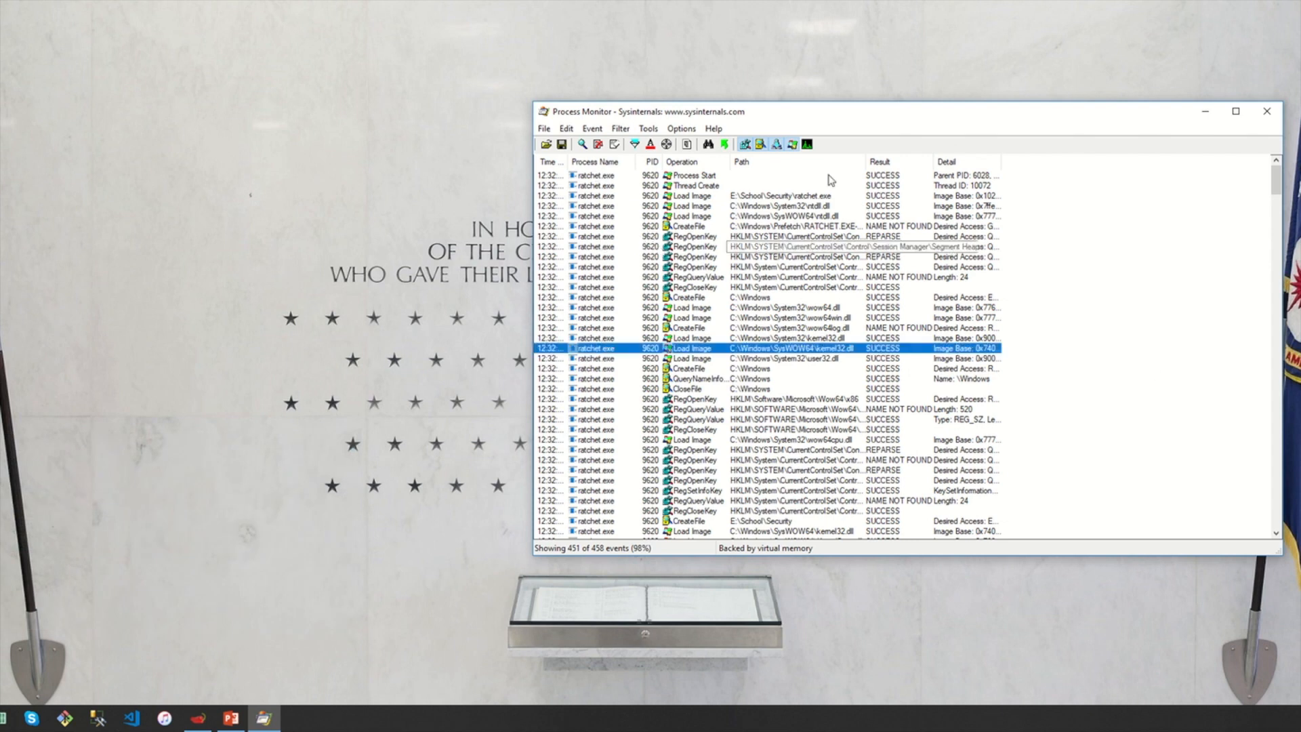
{"action": "scroll", "coordinate": [1014, 288], "scroll_direction": "down", "scroll_amount": 6}
{"action": "scroll", "coordinate": [1015, 289], "scroll_direction": "down", "scroll_amount": 11}
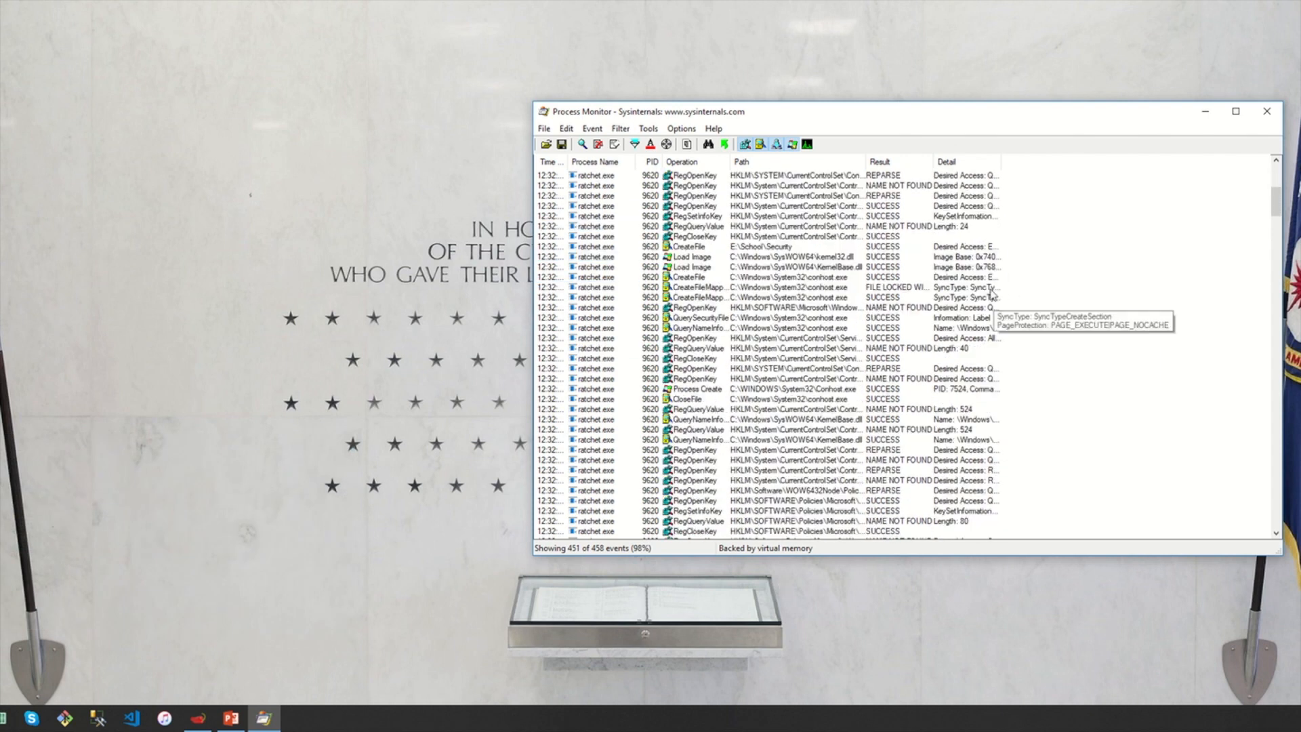
{"action": "scroll", "coordinate": [973, 297], "scroll_direction": "down", "scroll_amount": 11}
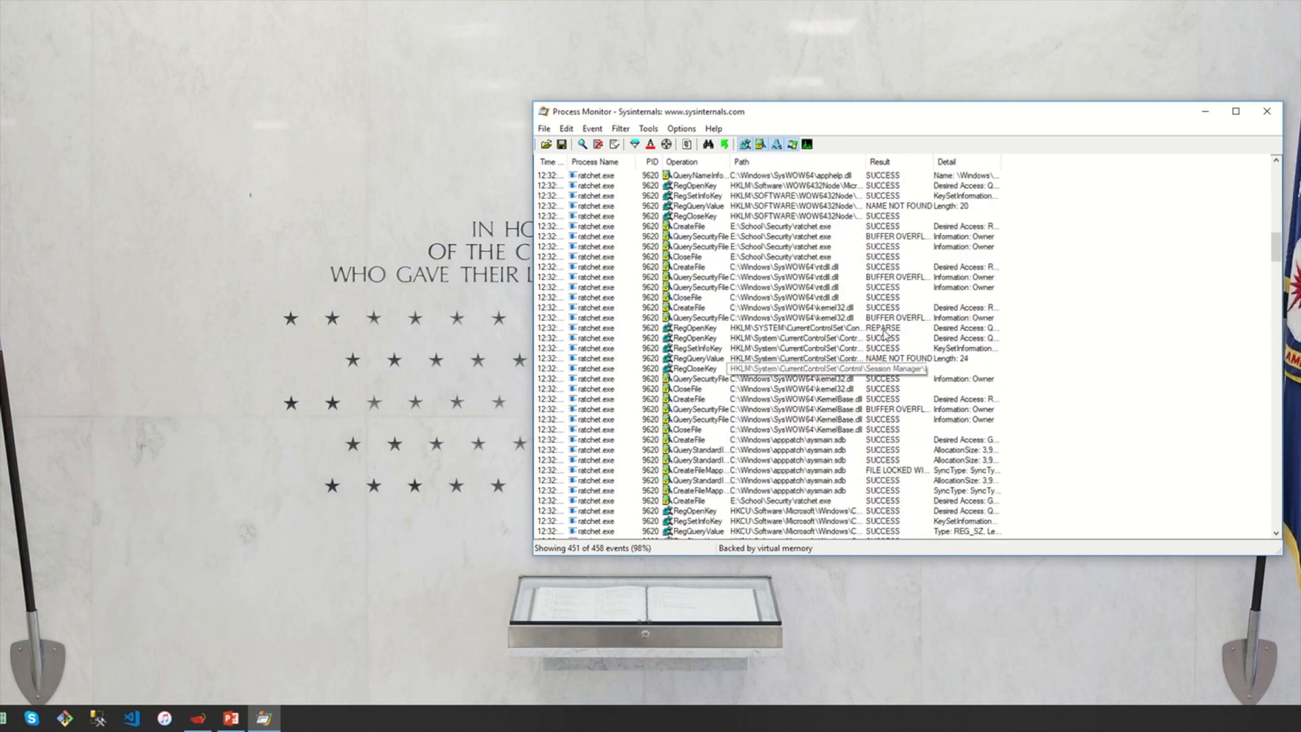
{"action": "left_click", "coordinate": [1236, 111]}
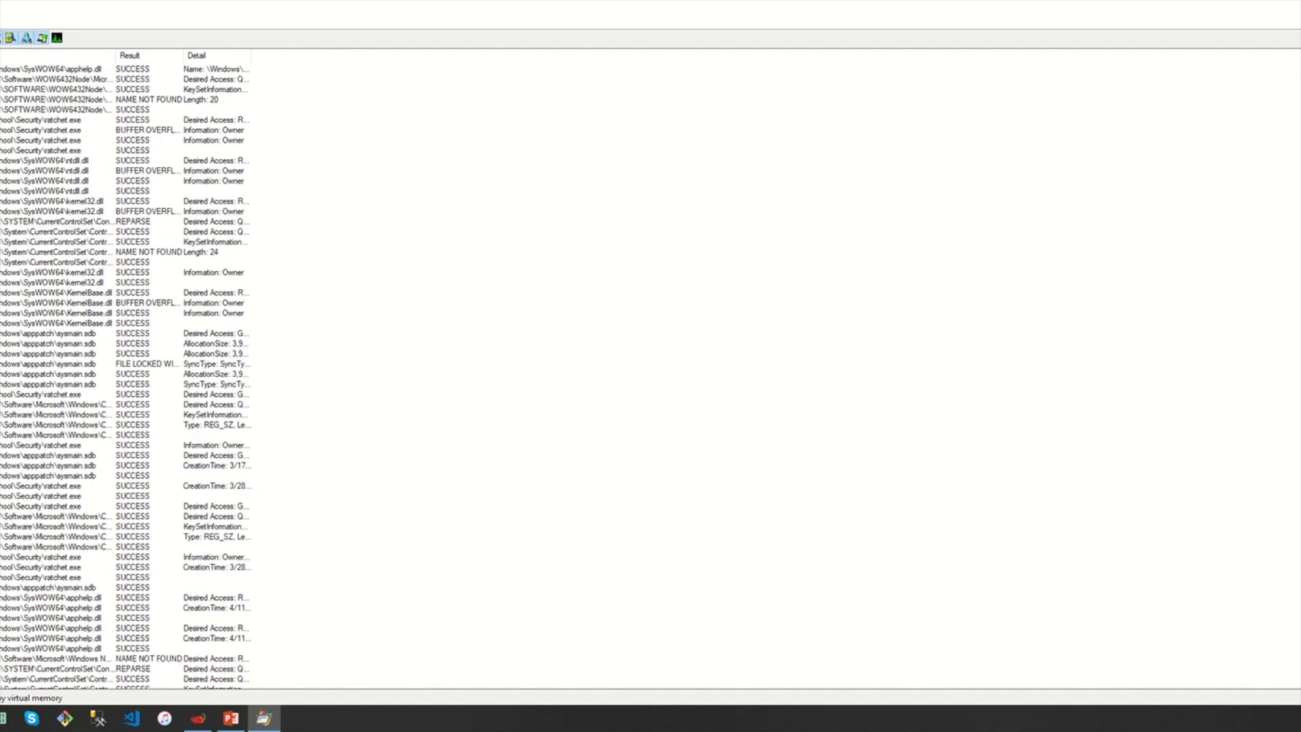
{"action": "scroll", "coordinate": [126, 377], "scroll_direction": "down", "scroll_amount": 13}
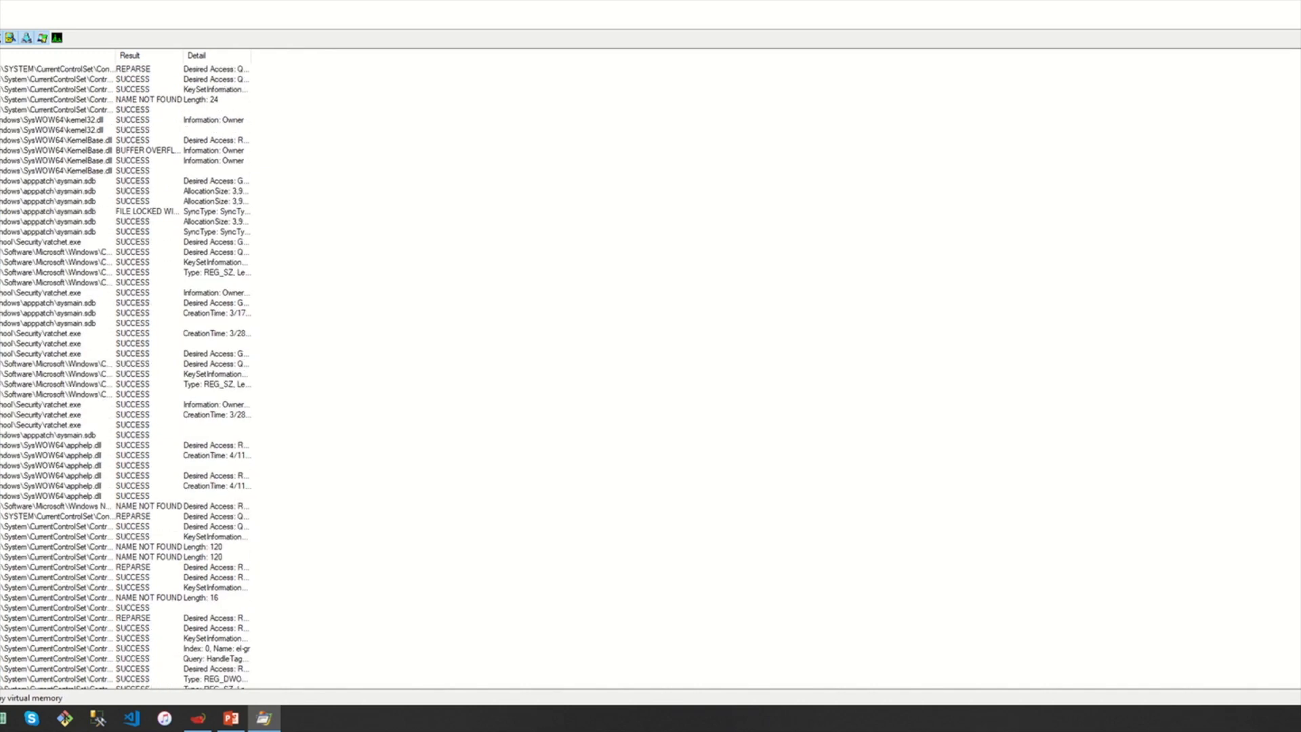
Examine the REPARSE and NAME NOT FOUND registry events and the apphelp.dll events
{"action": "left_click", "coordinate": [126, 272]}
{"action": "left_click", "coordinate": [126, 262]}
{"action": "left_click", "coordinate": [126, 272]}
{"action": "left_click", "coordinate": [126, 263]}
{"action": "left_click", "coordinate": [126, 273]}
{"action": "left_click", "coordinate": [6, 252]}
{"action": "left_click", "coordinate": [5, 221]}
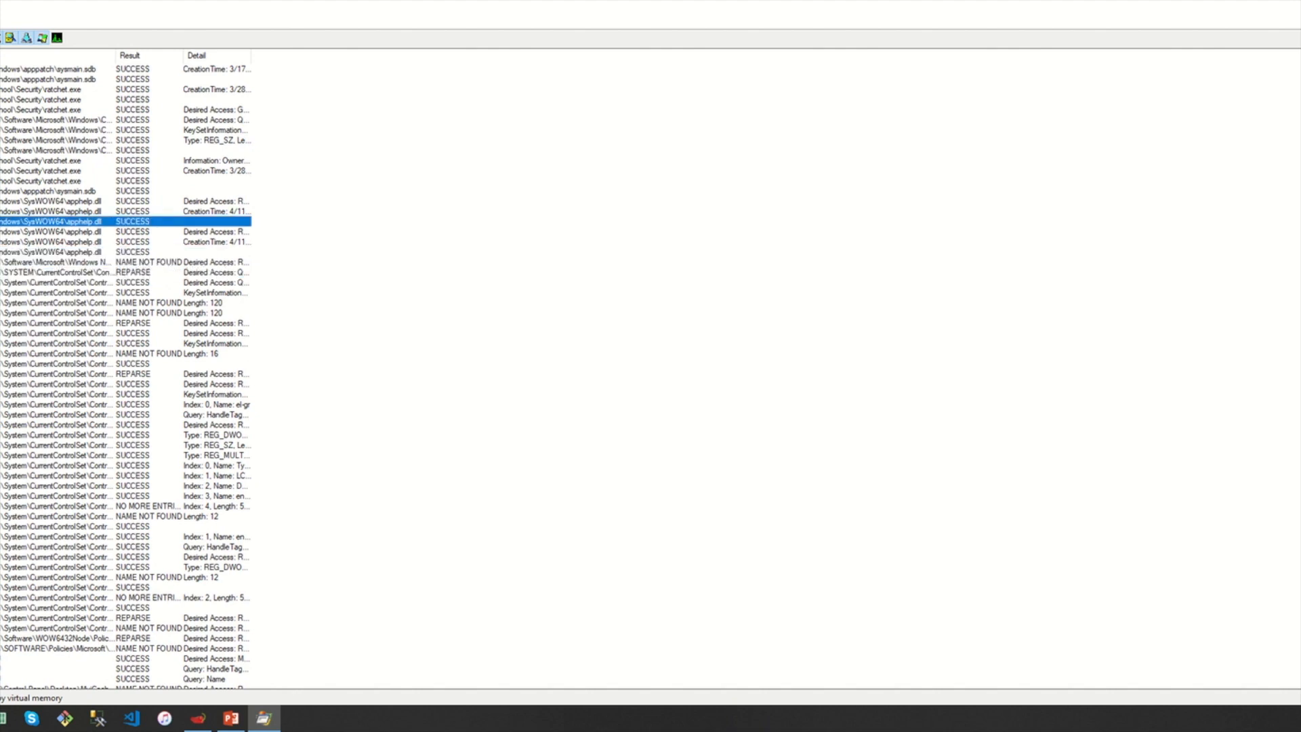
{"action": "scroll", "coordinate": [6, 221], "scroll_direction": "down", "scroll_amount": 9}
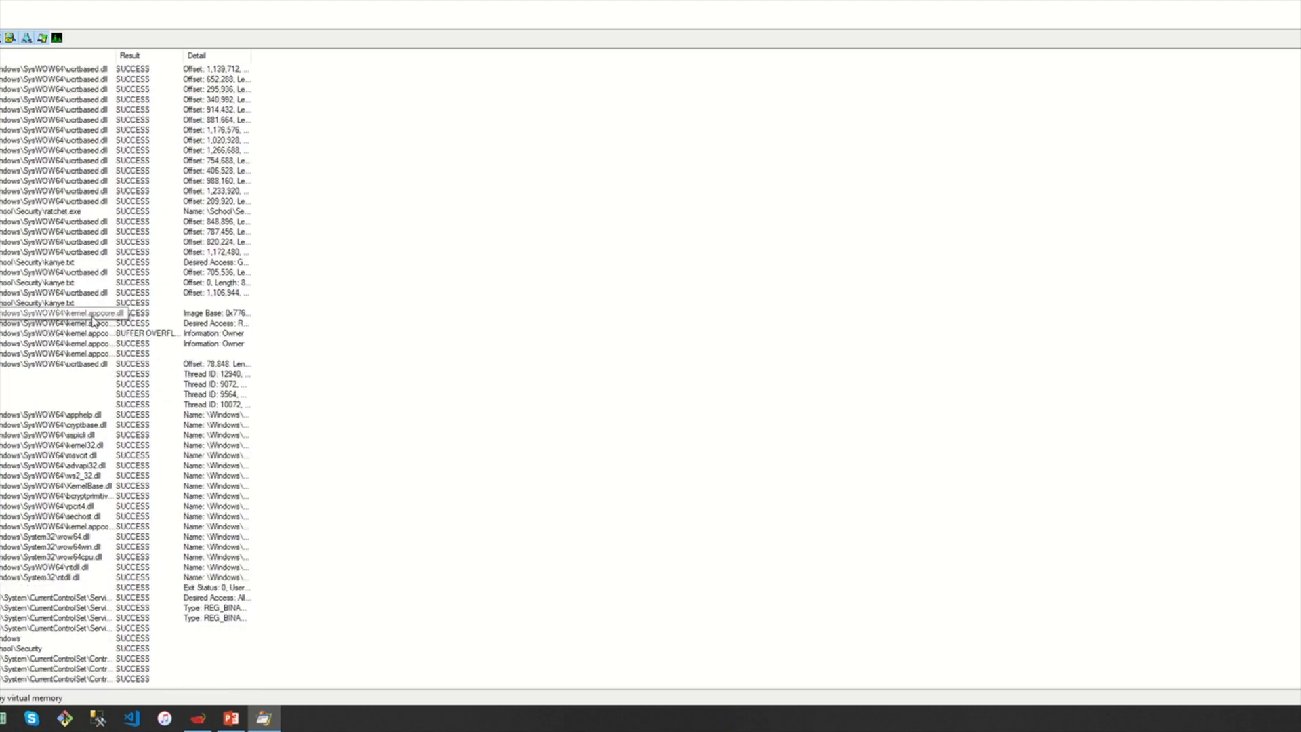
{"action": "scroll", "coordinate": [84, 317], "scroll_direction": "up", "scroll_amount": 12}
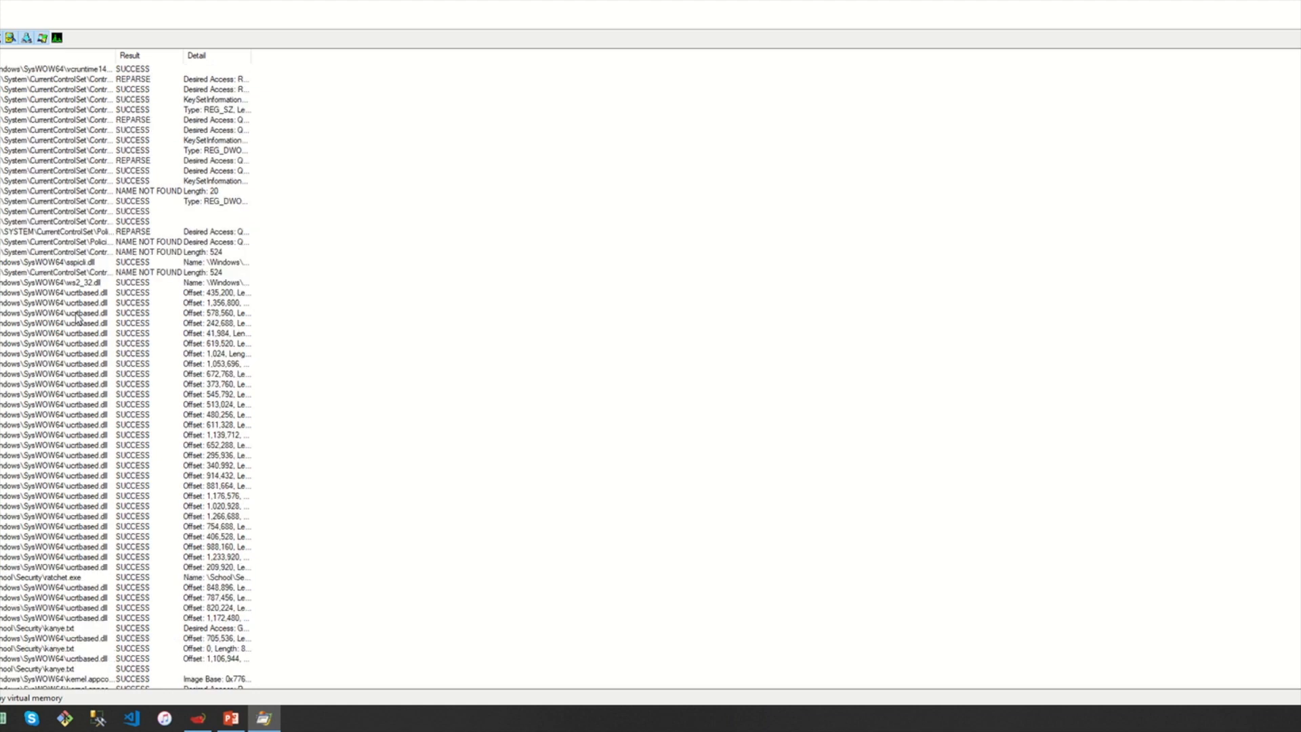
{"action": "scroll", "coordinate": [77, 317], "scroll_direction": "up", "scroll_amount": 20}
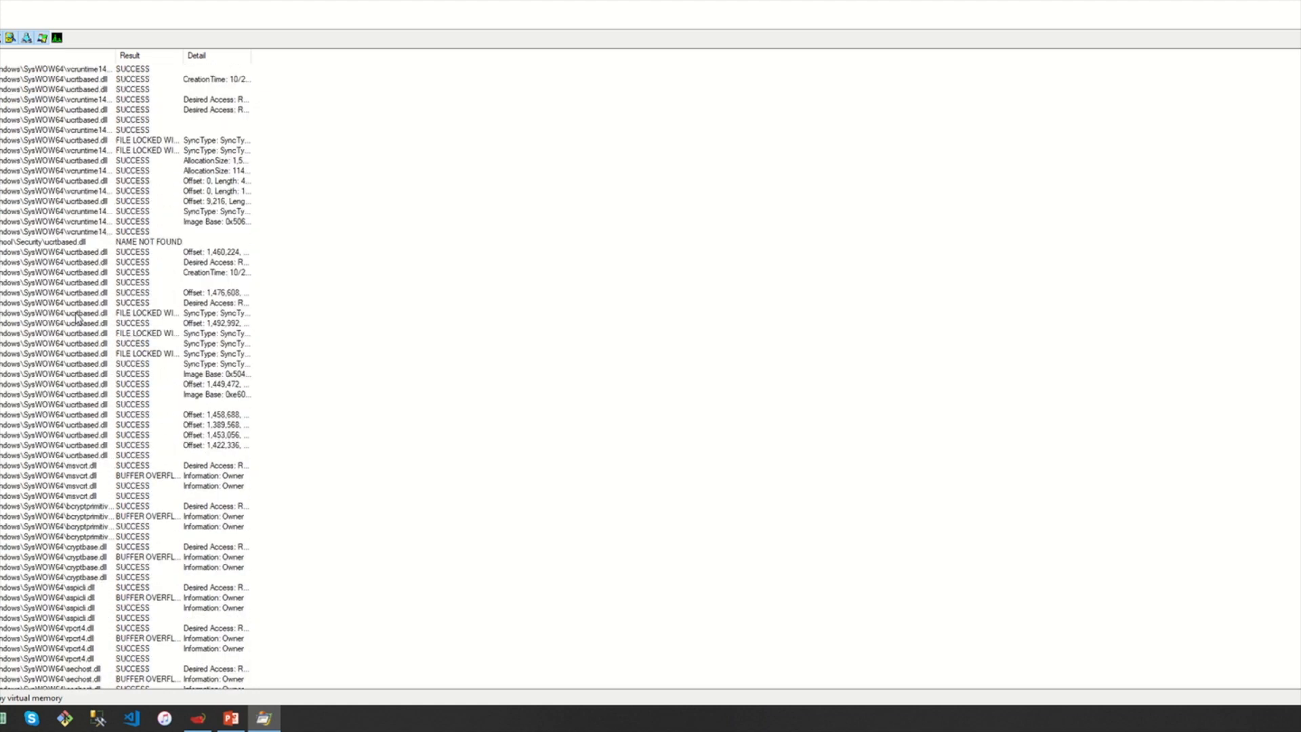
{"action": "scroll", "coordinate": [77, 317], "scroll_direction": "up", "scroll_amount": 20}
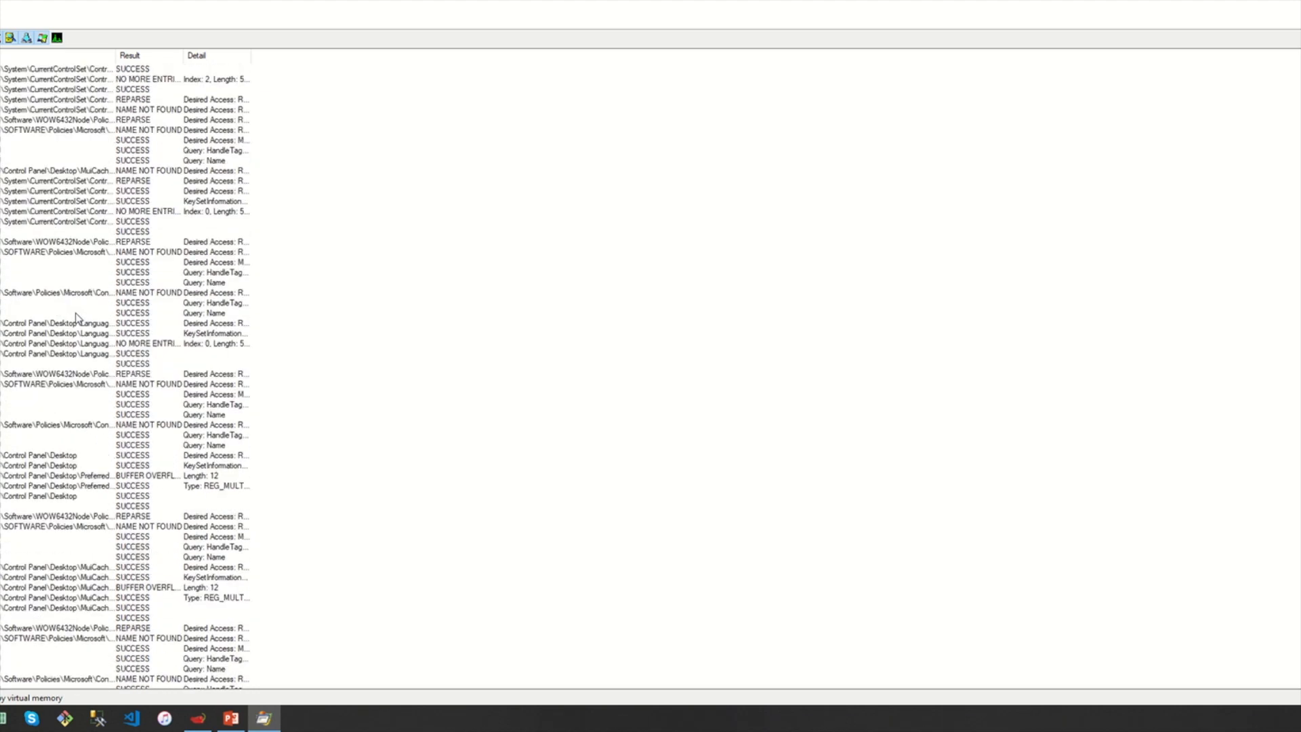
{"action": "scroll", "coordinate": [77, 317], "scroll_direction": "up", "scroll_amount": 13}
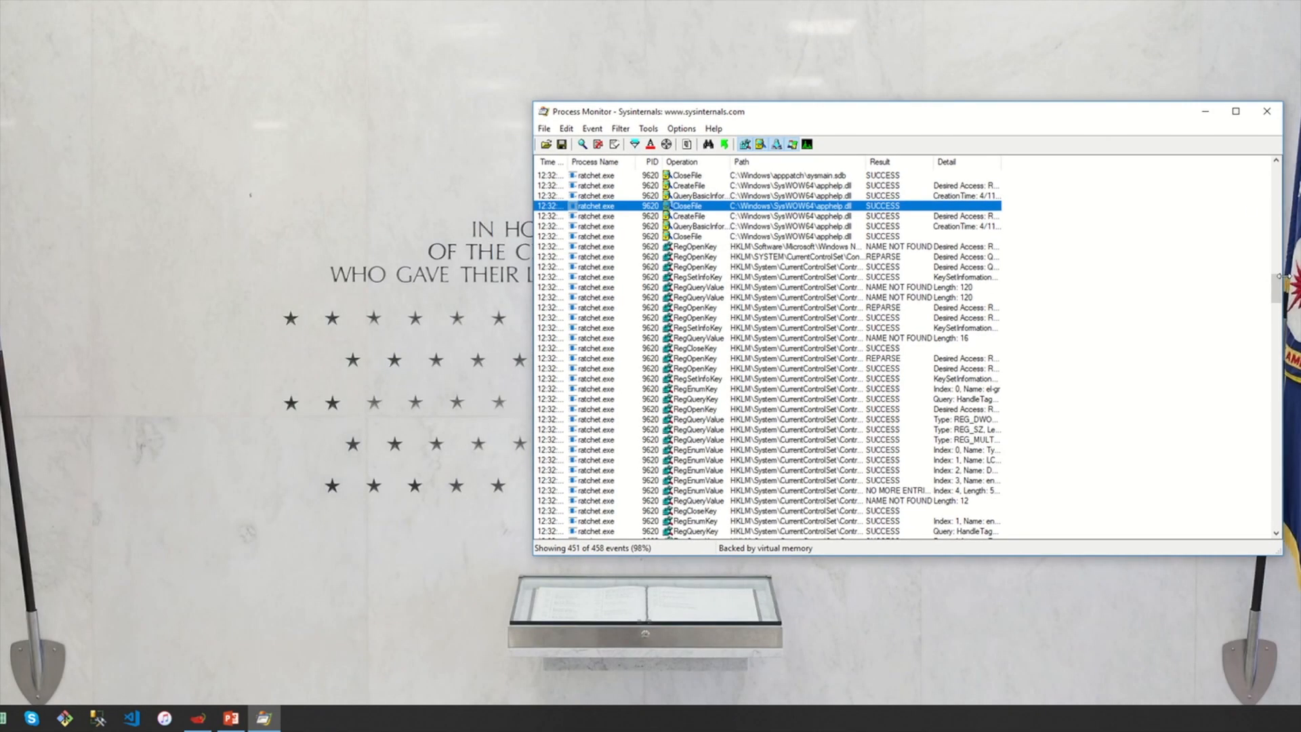
{"action": "left_click_drag", "start_coordinate": [1277, 278], "coordinate": [1255, 146]}
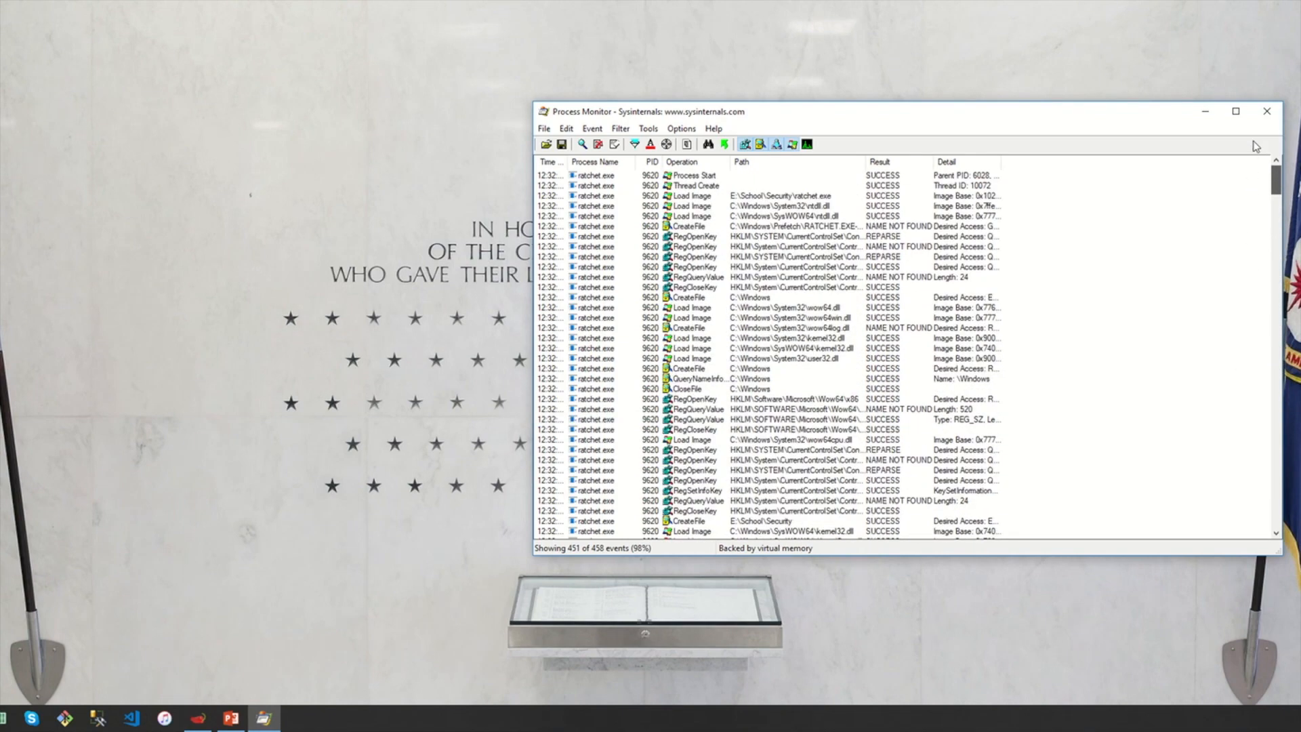
Stop capturing events via File > Capture Events and close Process Monitor
{"action": "left_click", "coordinate": [543, 128]}
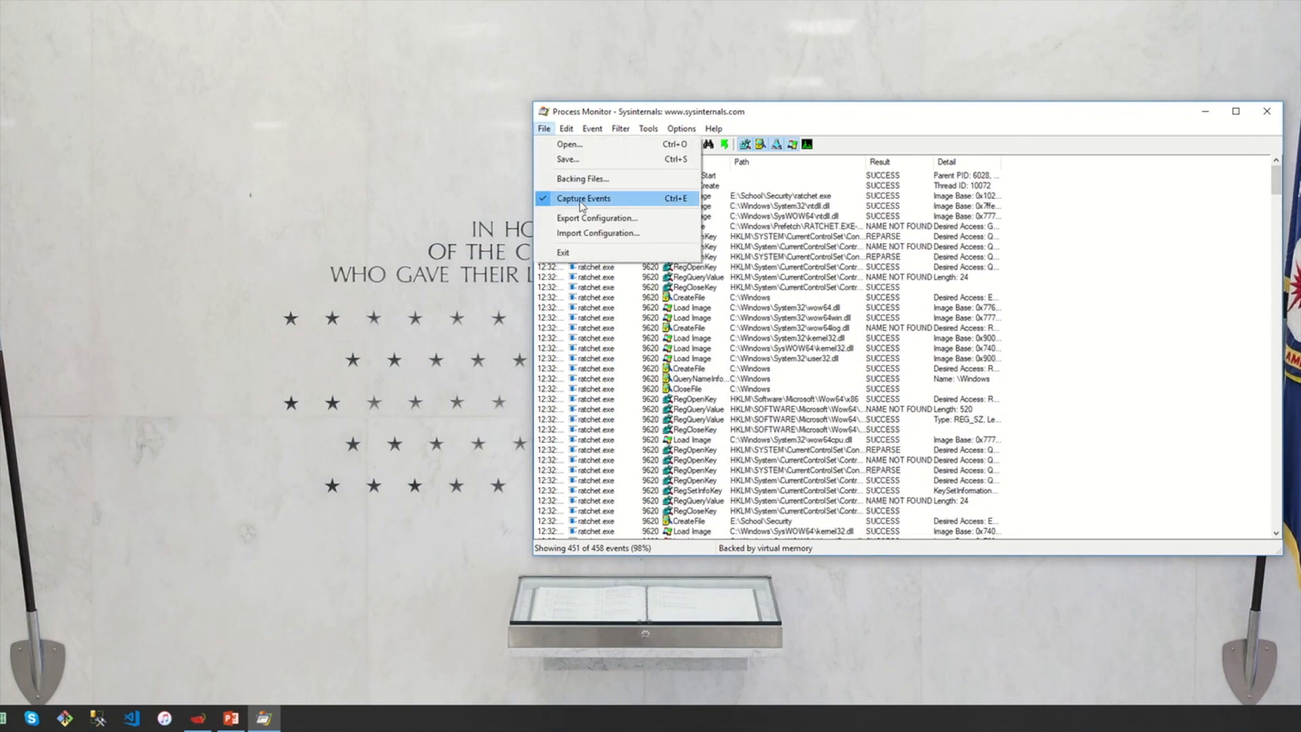
{"action": "left_click", "coordinate": [559, 201]}
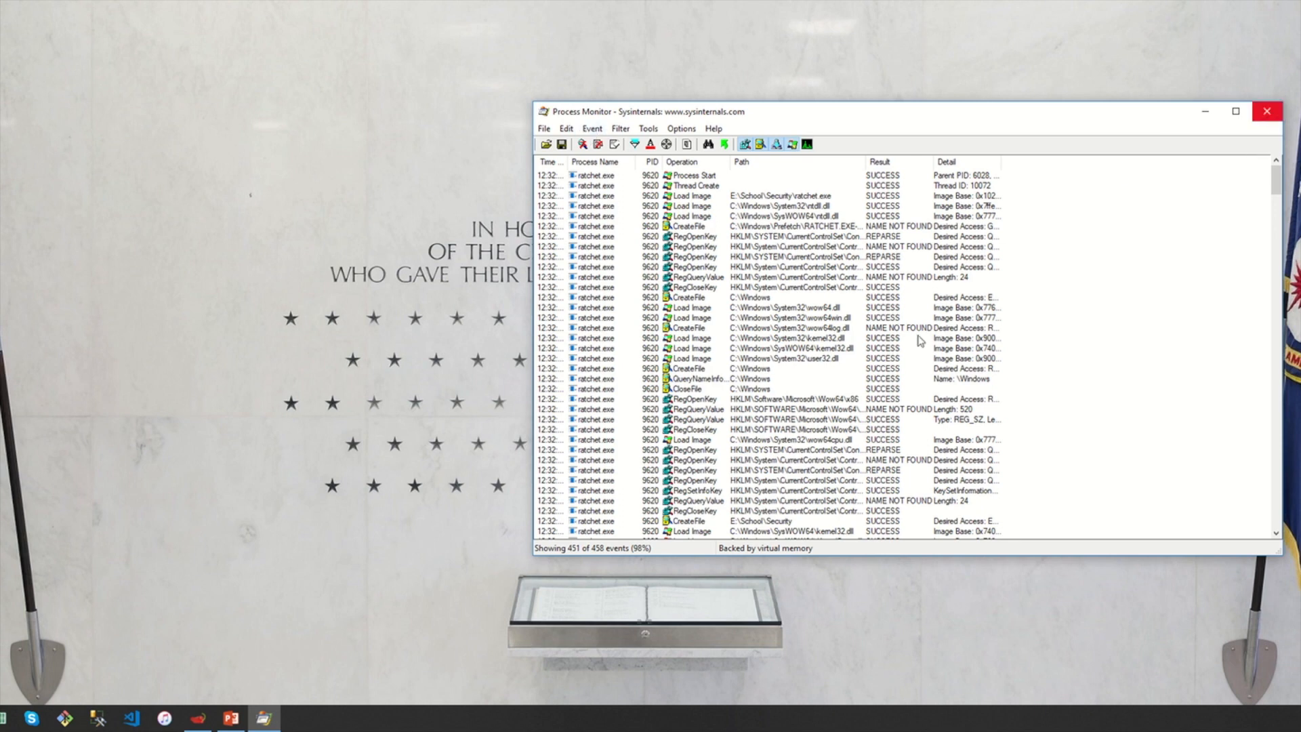
{"action": "left_click", "coordinate": [1266, 111]}
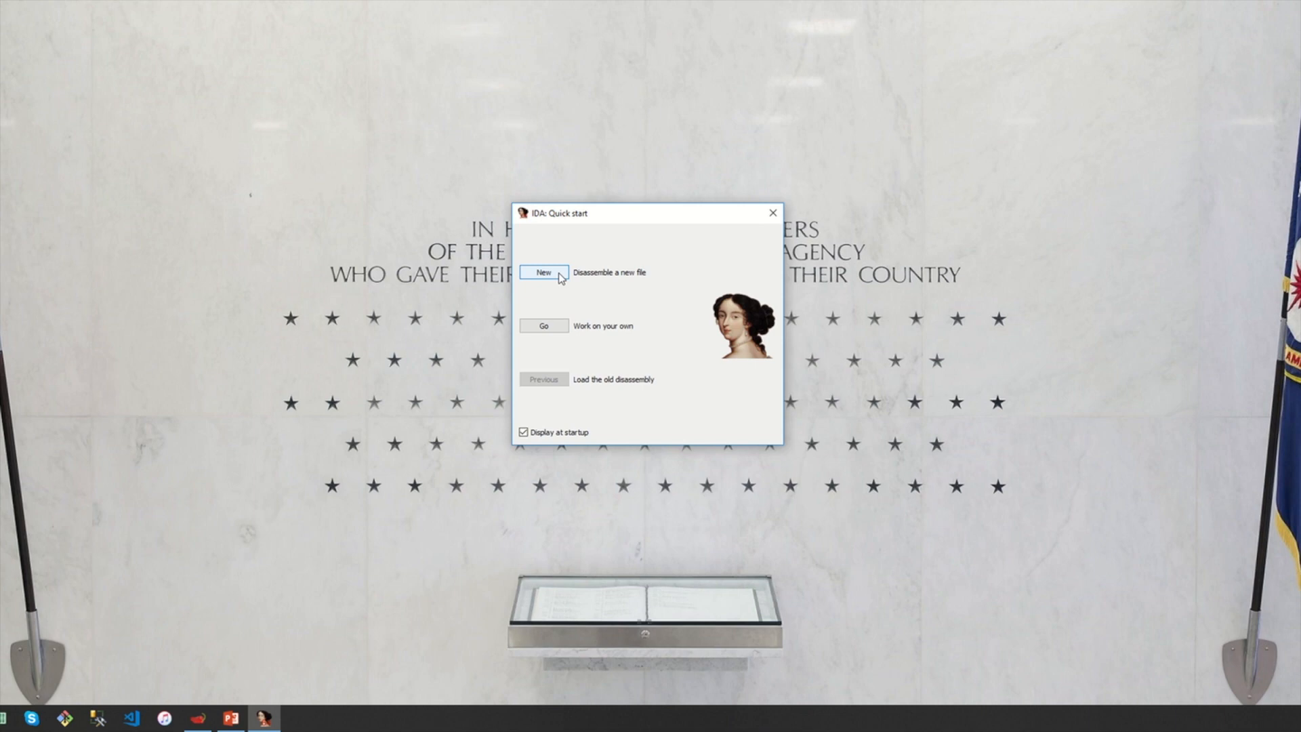
{"action": "mouse_move", "coordinate": [568, 219]}
{"action": "left_mouse_down"}
{"action": "mouse_move", "coordinate": [571, 197]}
{"action": "mouse_move", "coordinate": [575, 222]}
{"action": "left_mouse_up"}
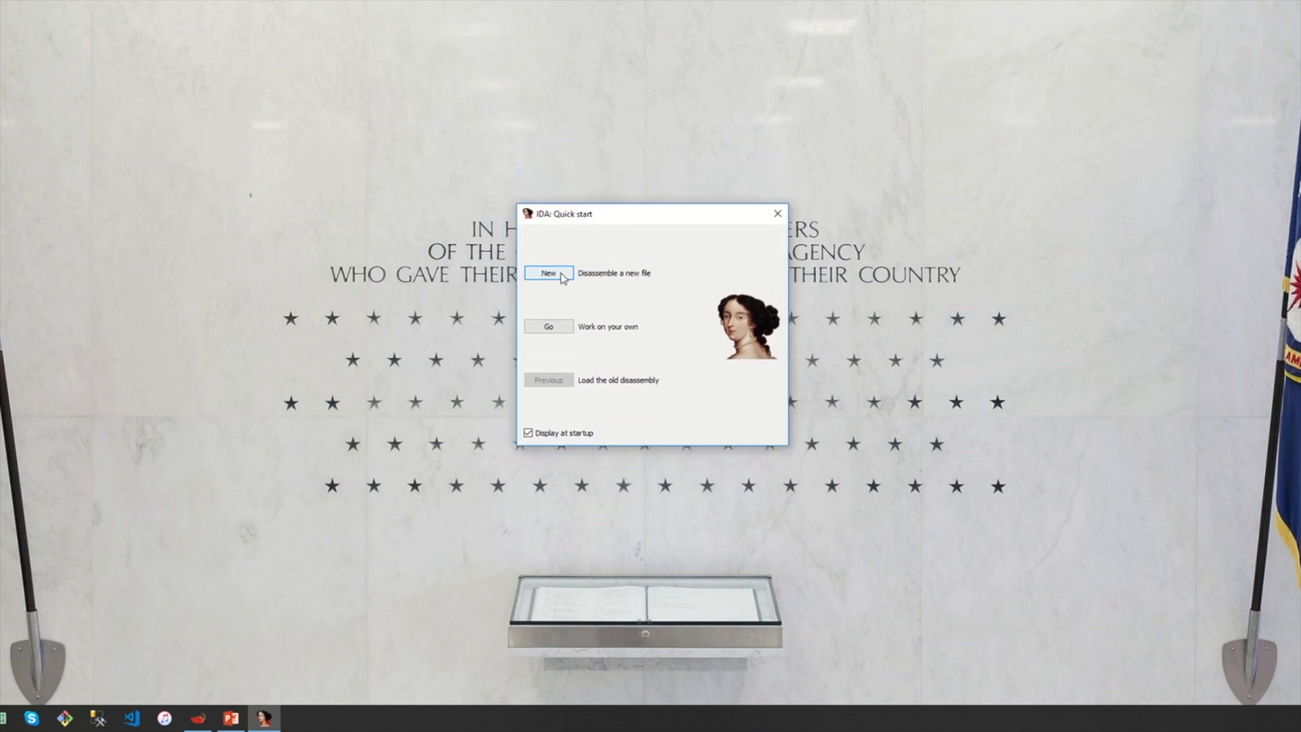
Load ratchet.exe from Security > reversing_lab as a PE with resources, accepting the symbol lookup
{"action": "left_click", "coordinate": [561, 275]}
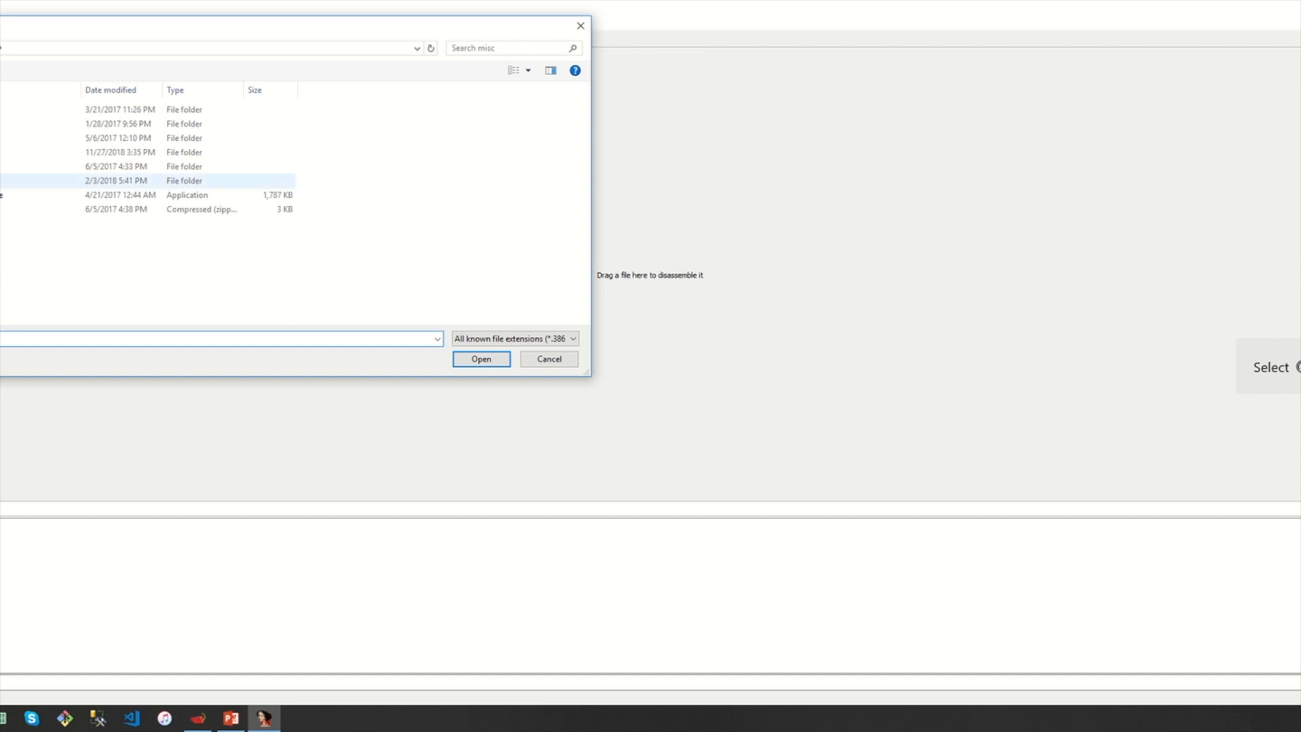
{"action": "left_click", "coordinate": [0, 152]}
{"action": "double_click", "coordinate": [0, 110]}
{"action": "double_click", "coordinate": [0, 110]}
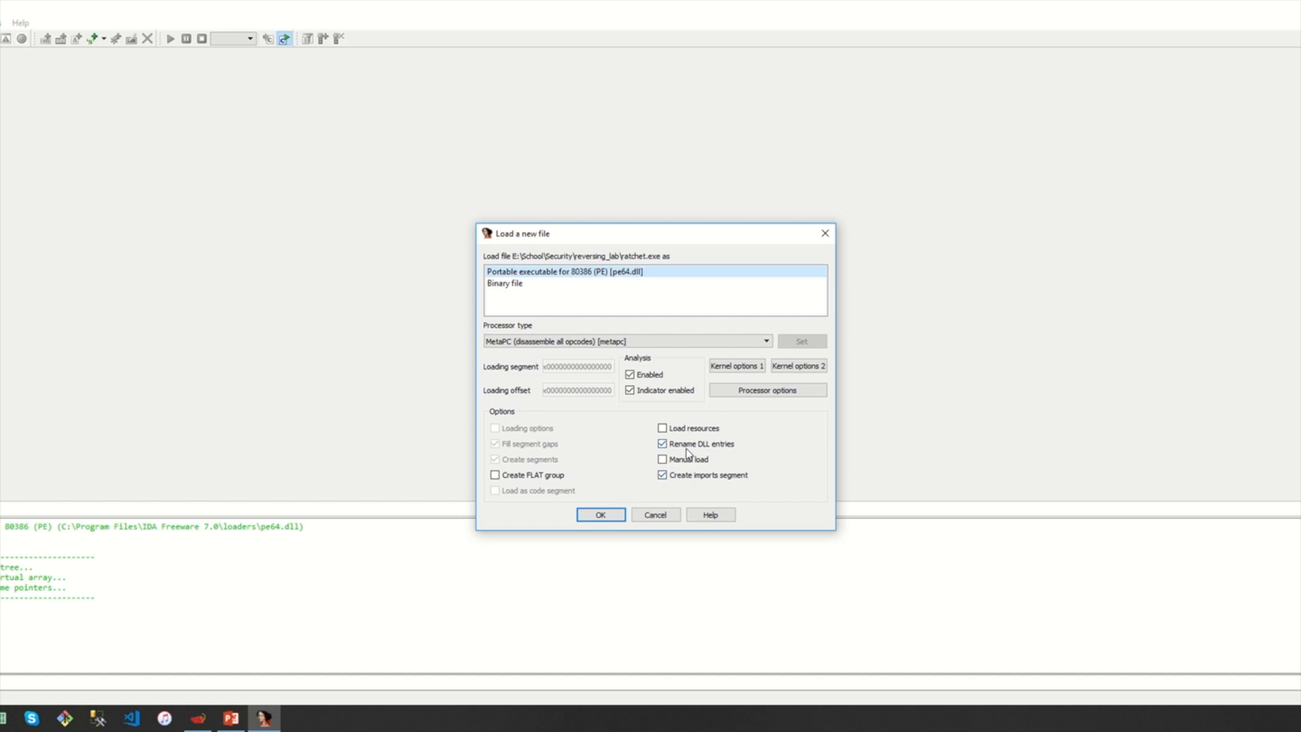
{"action": "left_click", "coordinate": [666, 429]}
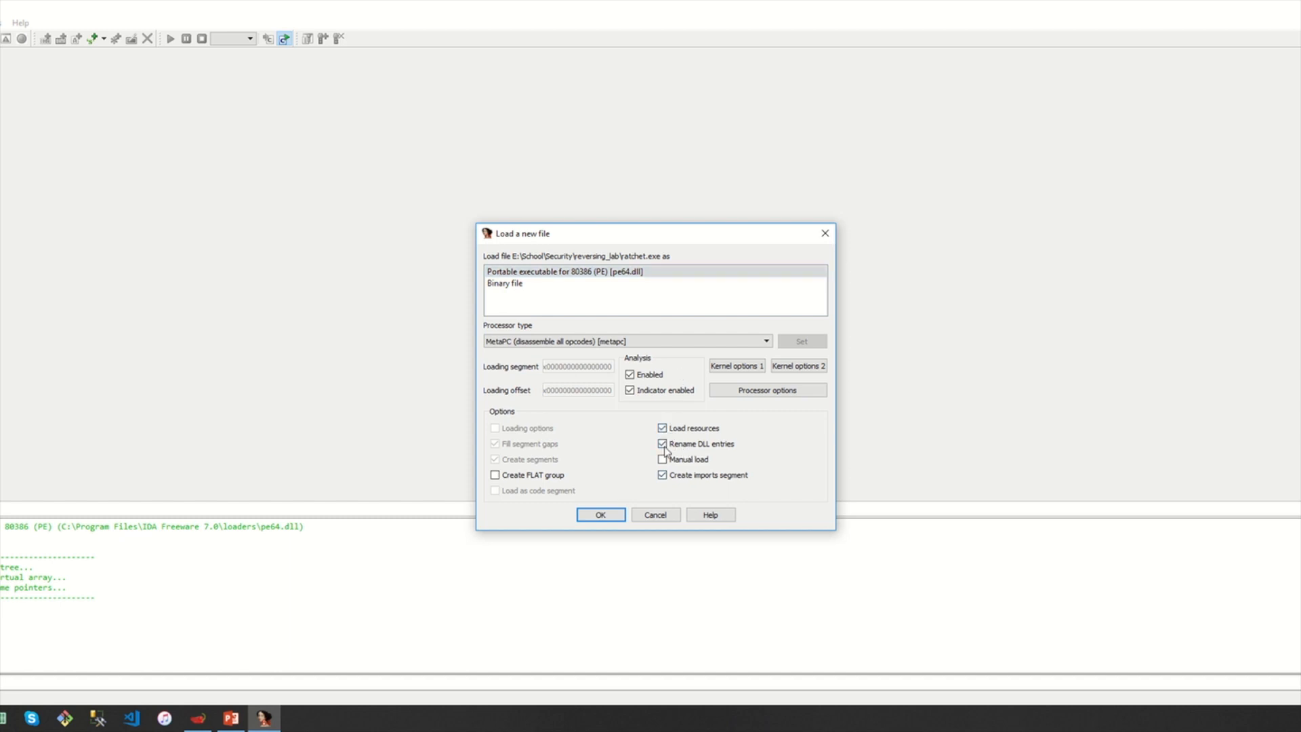
{"action": "left_click", "coordinate": [600, 516]}
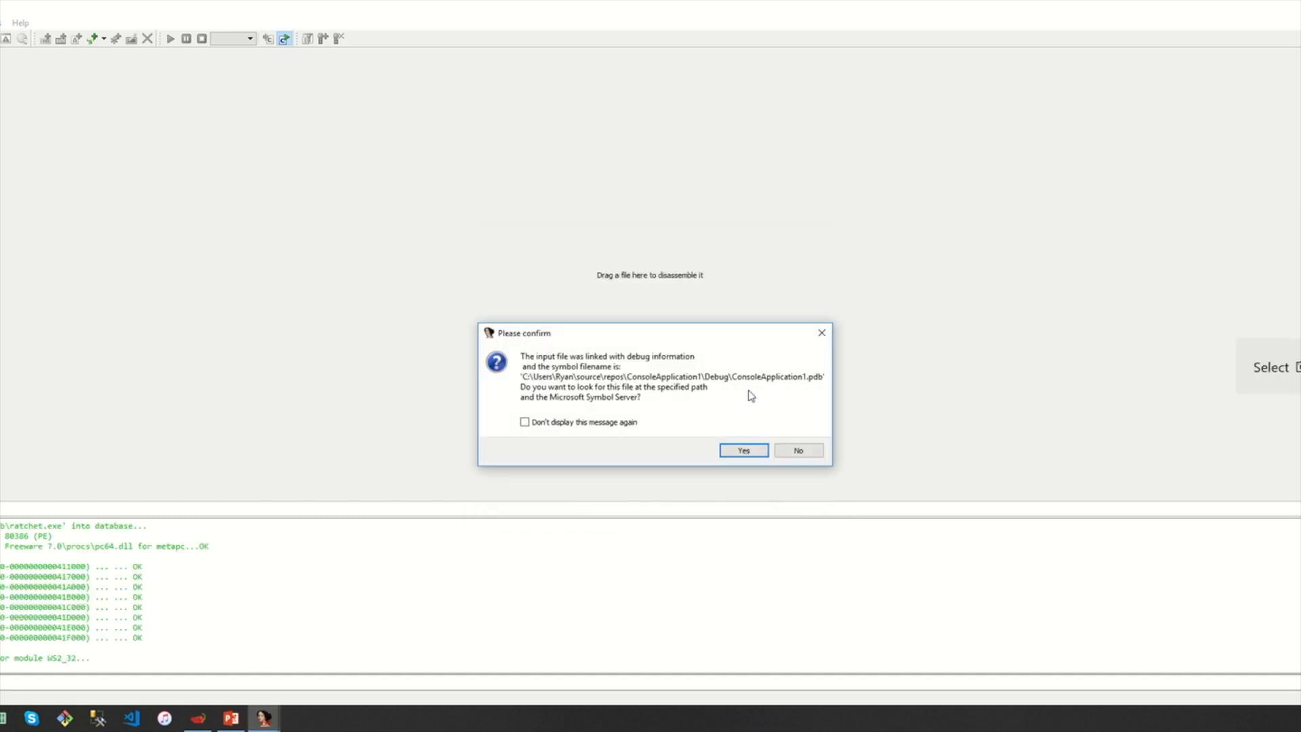
{"action": "left_click", "coordinate": [745, 450]}
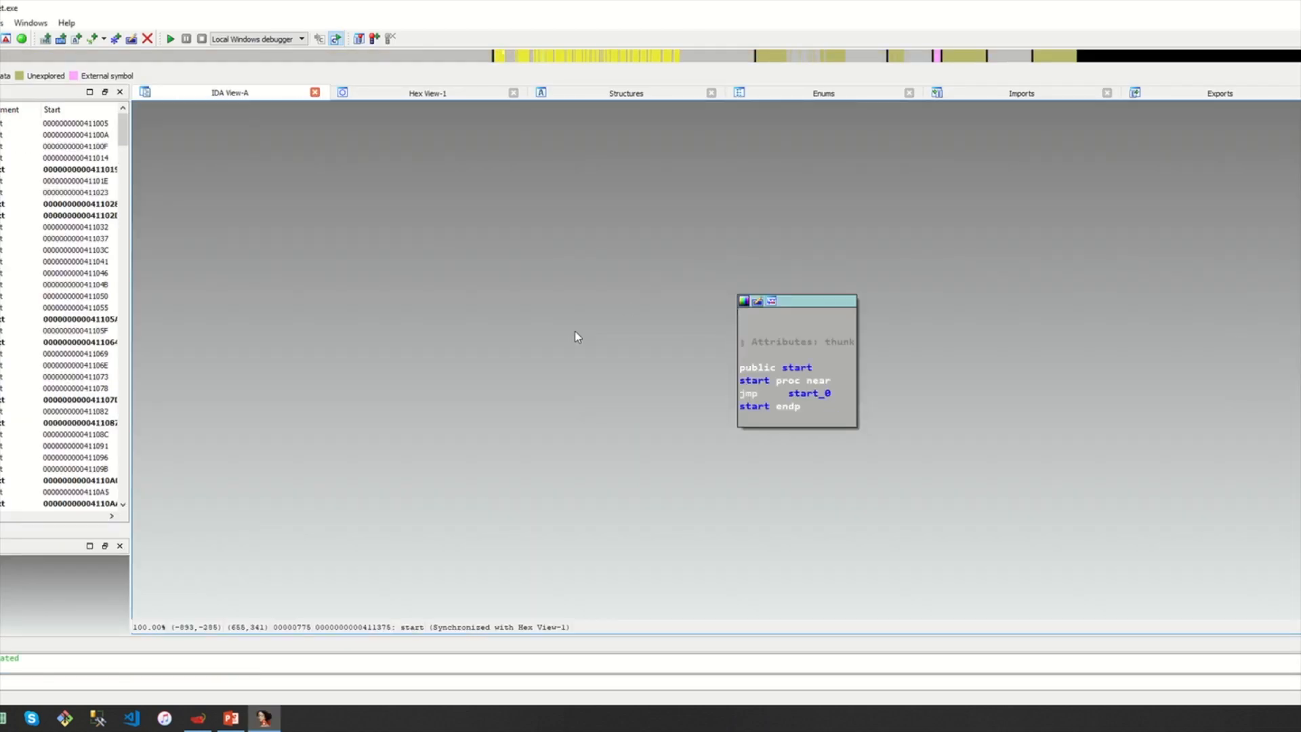
Examine the start thunk's jmp to start_0 in the graph, then bring up Jump to address with G
{"action": "left_click_drag", "start_coordinate": [657, 437], "coordinate": [569, 429]}
{"action": "left_click_drag", "start_coordinate": [576, 370], "coordinate": [583, 385]}
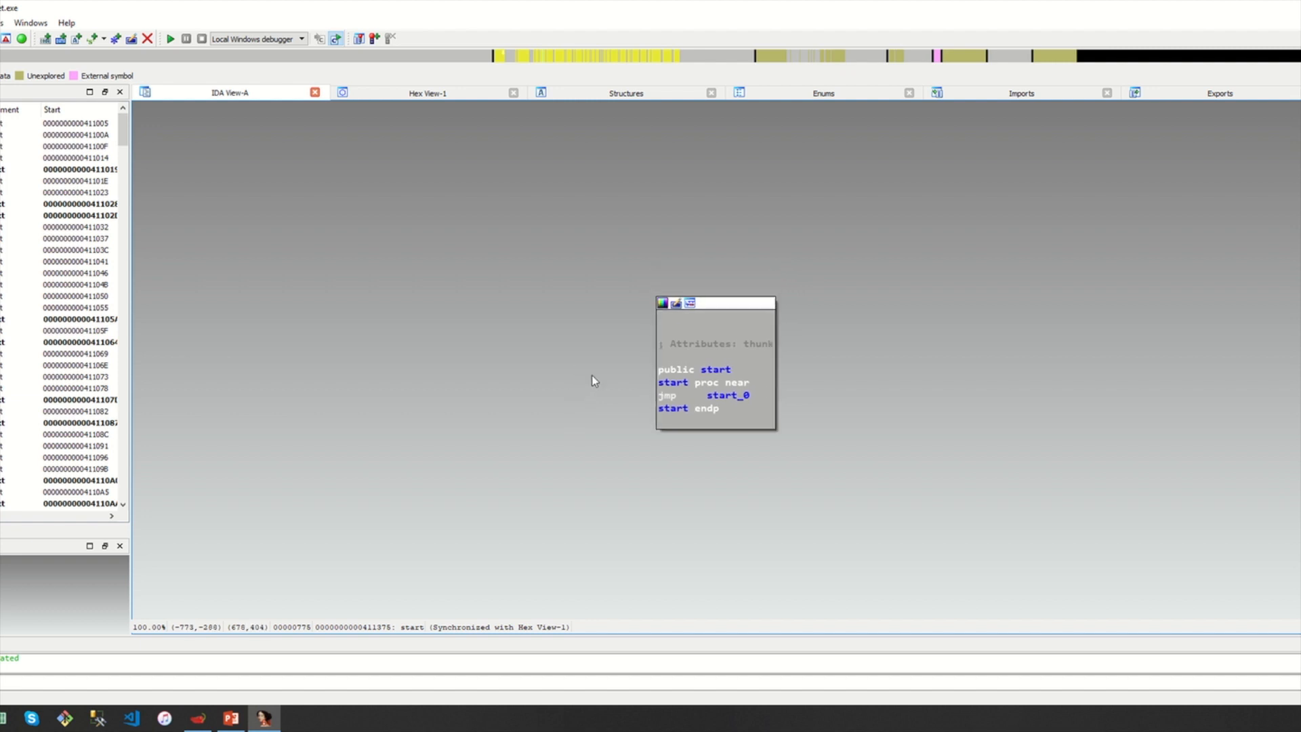
{"action": "left_click", "coordinate": [714, 370]}
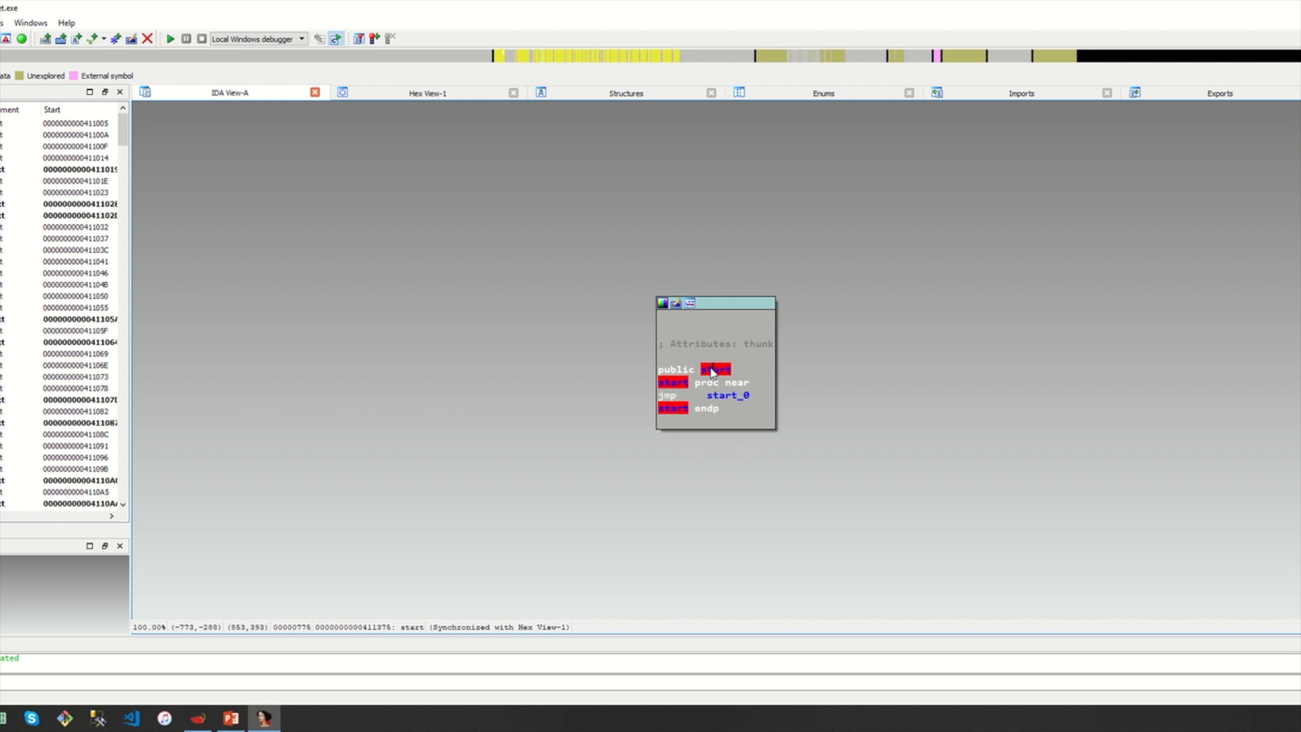
{"action": "left_click", "coordinate": [685, 398]}
{"action": "left_click", "coordinate": [665, 398]}
{"action": "left_click", "coordinate": [725, 396]}
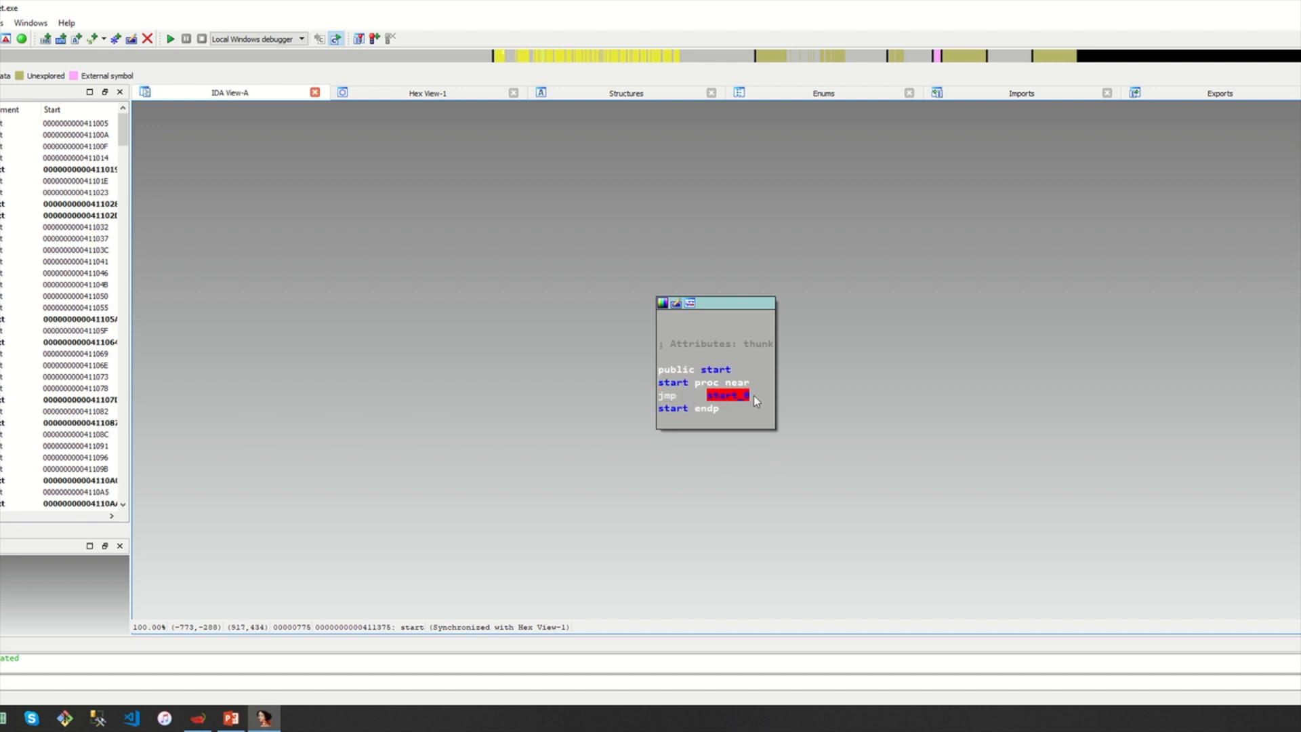
{"action": "left_click", "coordinate": [611, 384]}
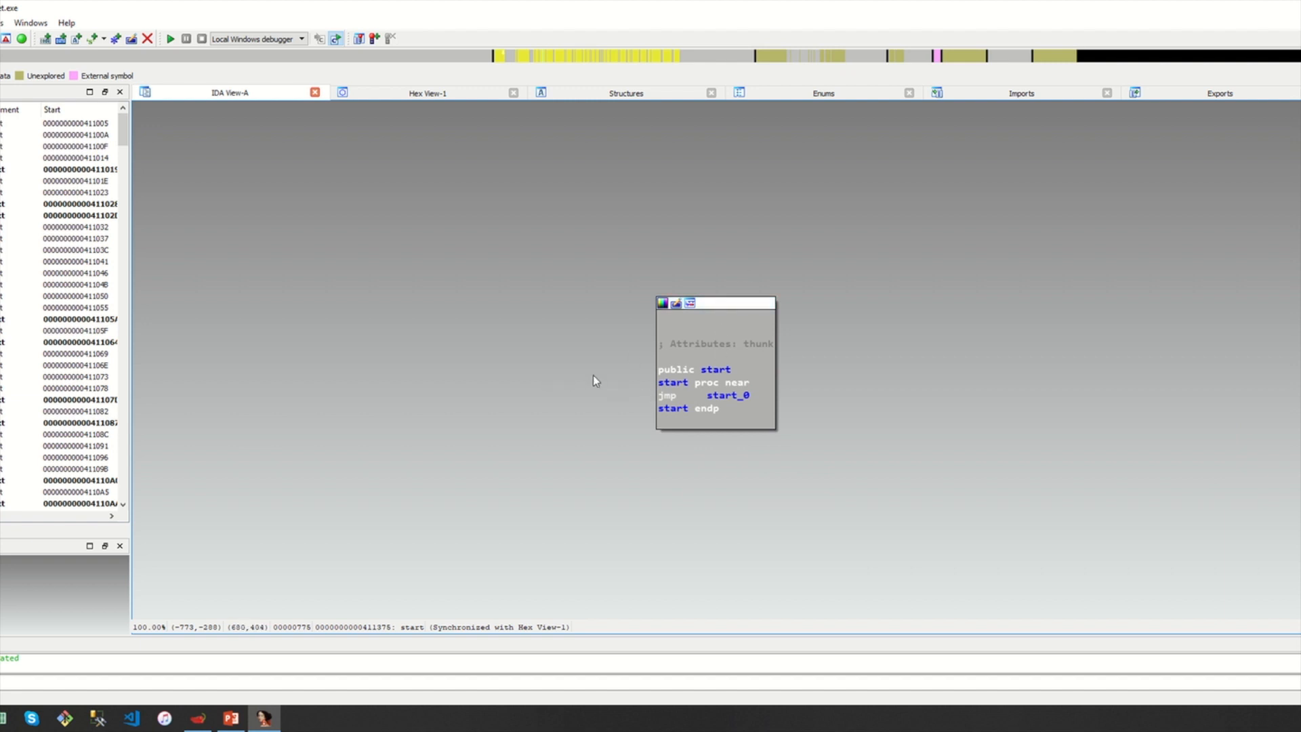
{"action": "key", "text": "g"}
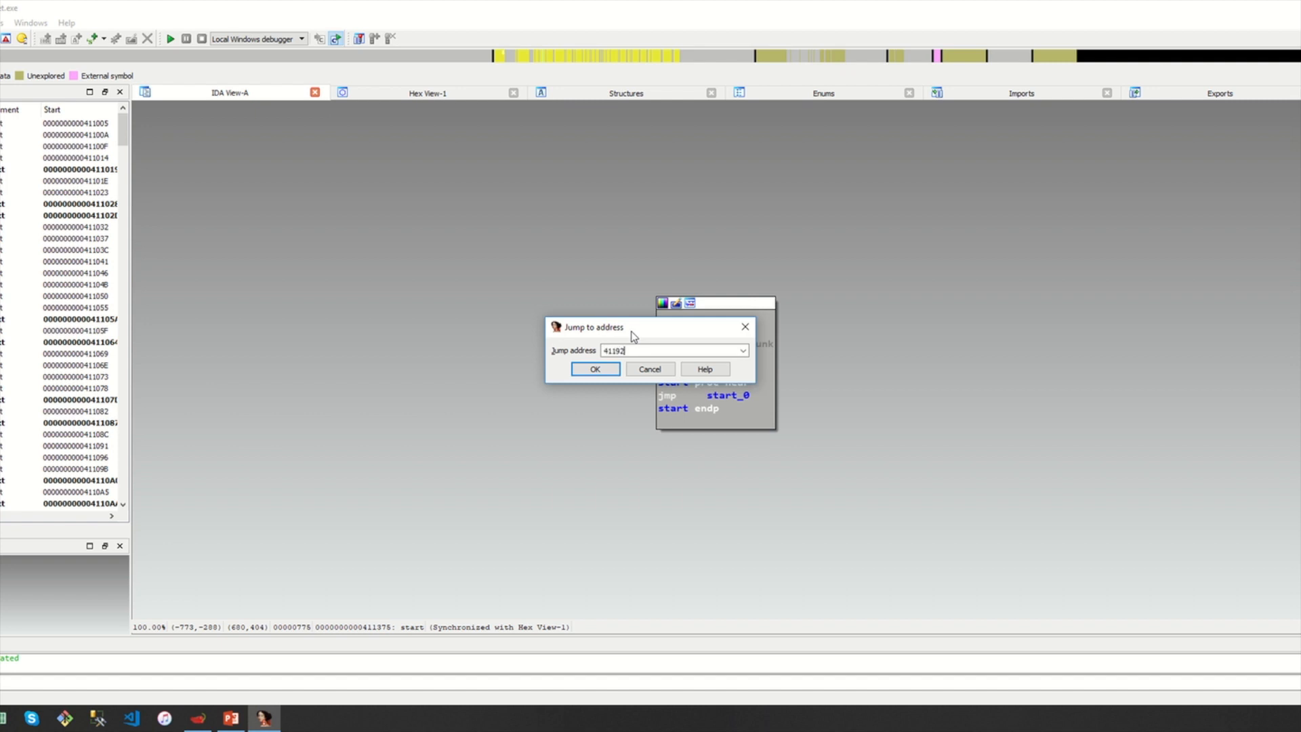
Jump to sub_411920 and inspect its sockaddr, WSAData and File locals and opening branch blocks
{"action": "key", "text": "Return"}
{"action": "left_click_drag", "start_coordinate": [1057, 232], "coordinate": [970, 509]}
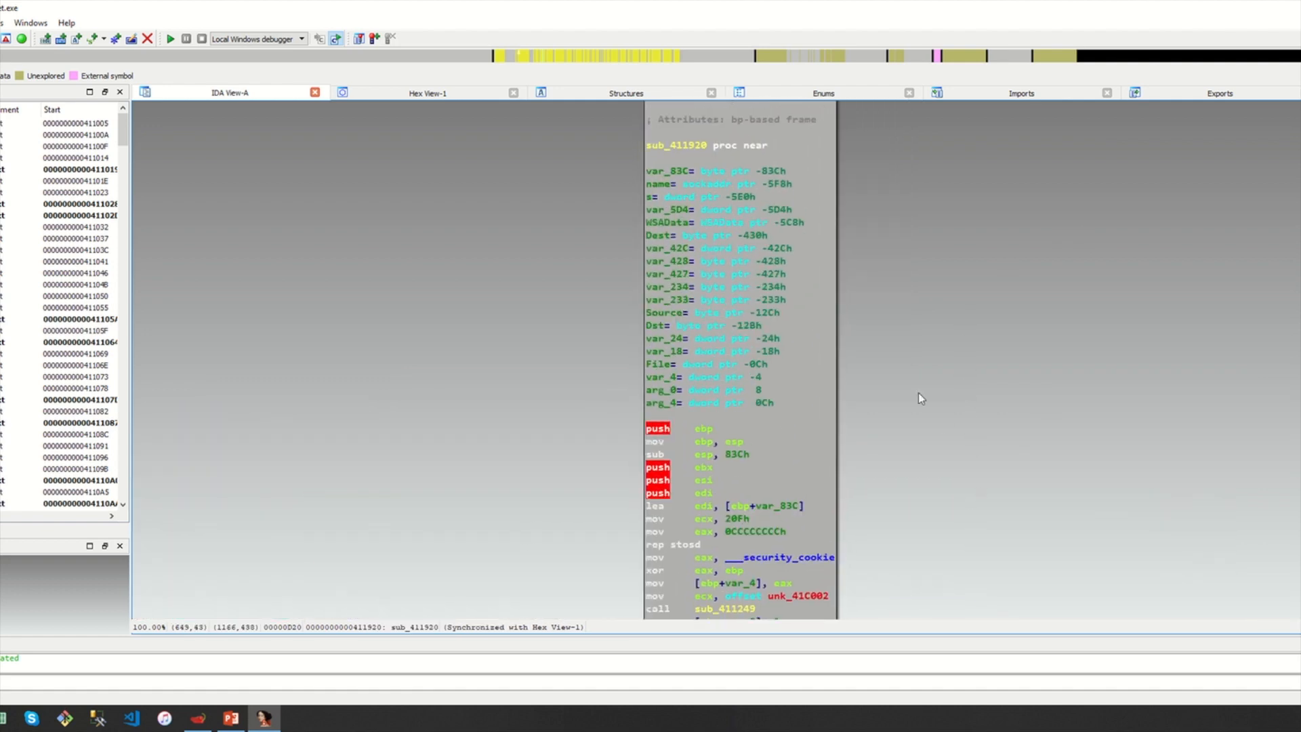
{"action": "left_click_drag", "start_coordinate": [914, 439], "coordinate": [881, 398]}
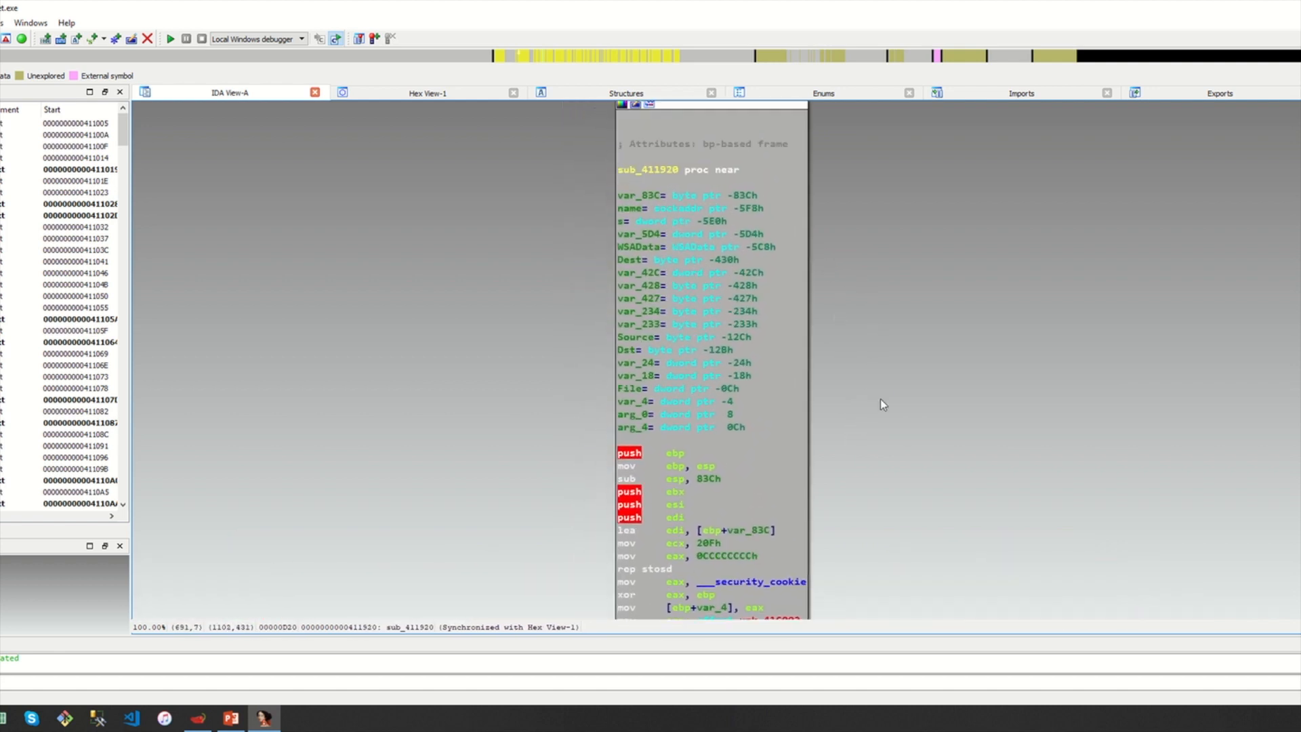
{"action": "left_click", "coordinate": [659, 179]}
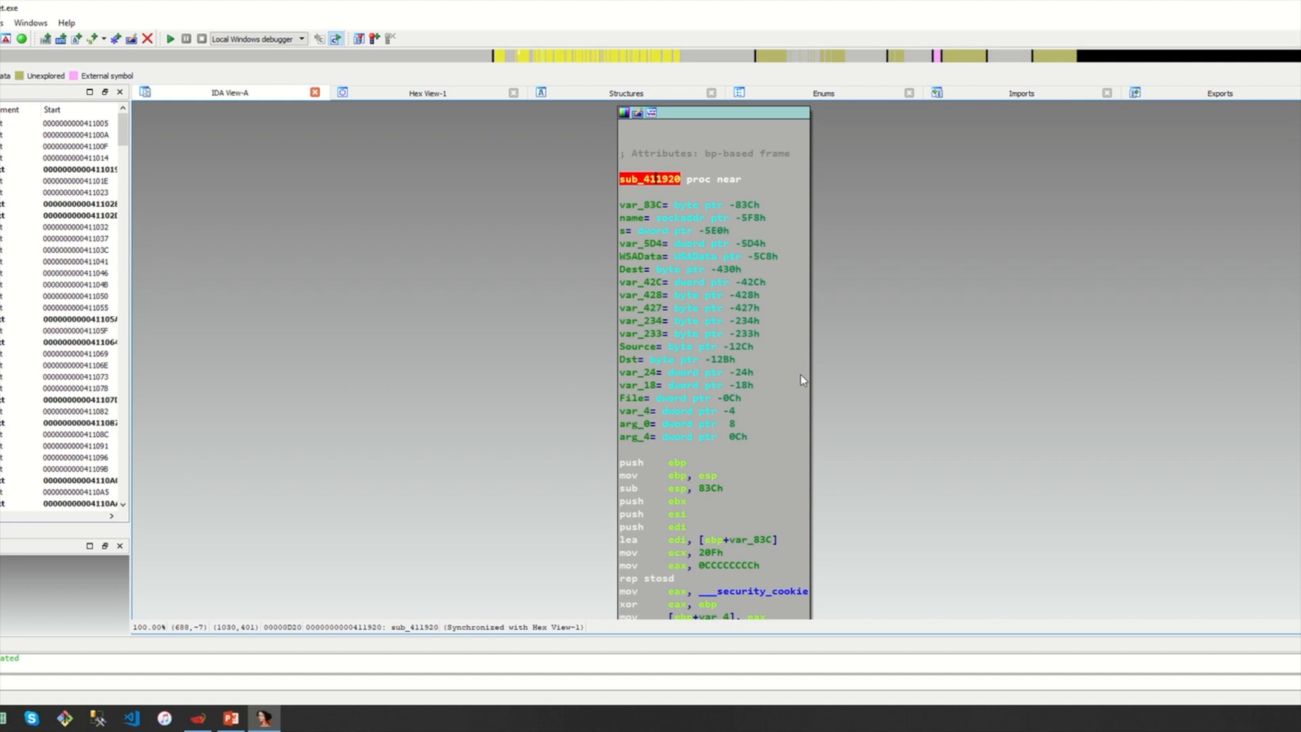
{"action": "left_click_drag", "start_coordinate": [906, 439], "coordinate": [931, 457]}
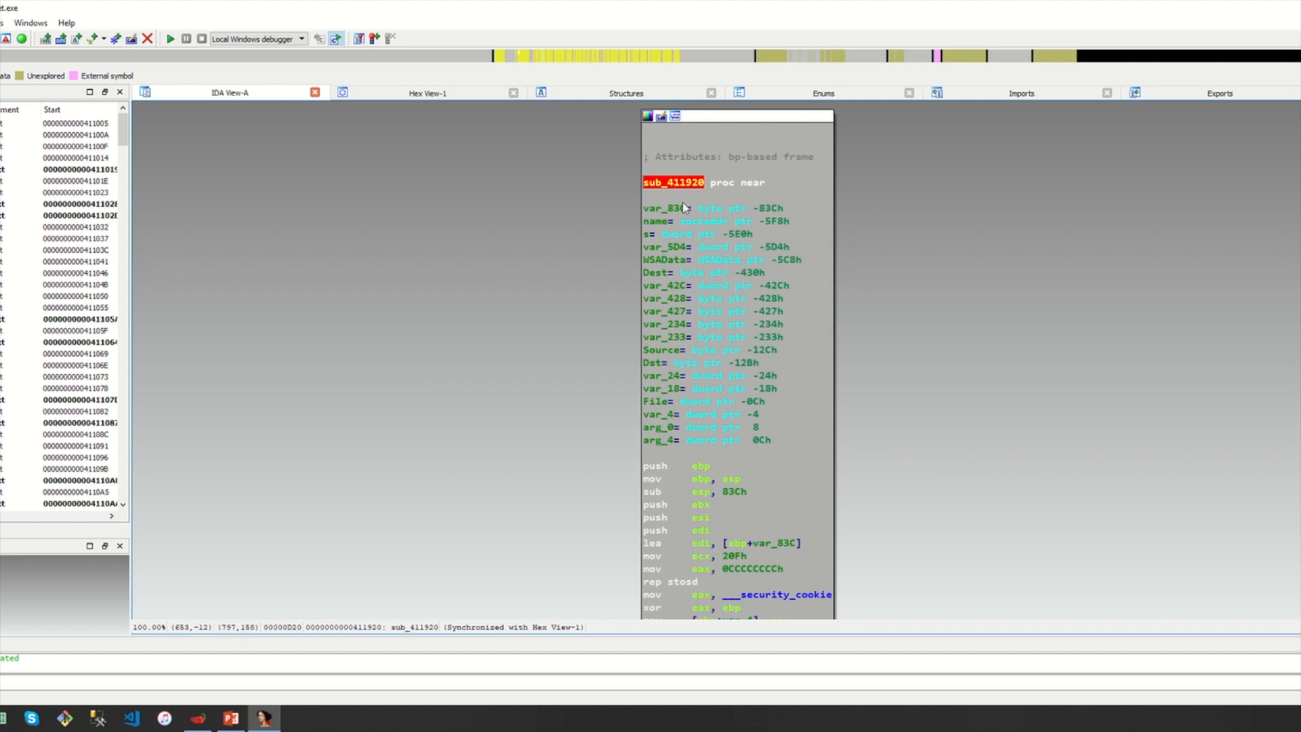
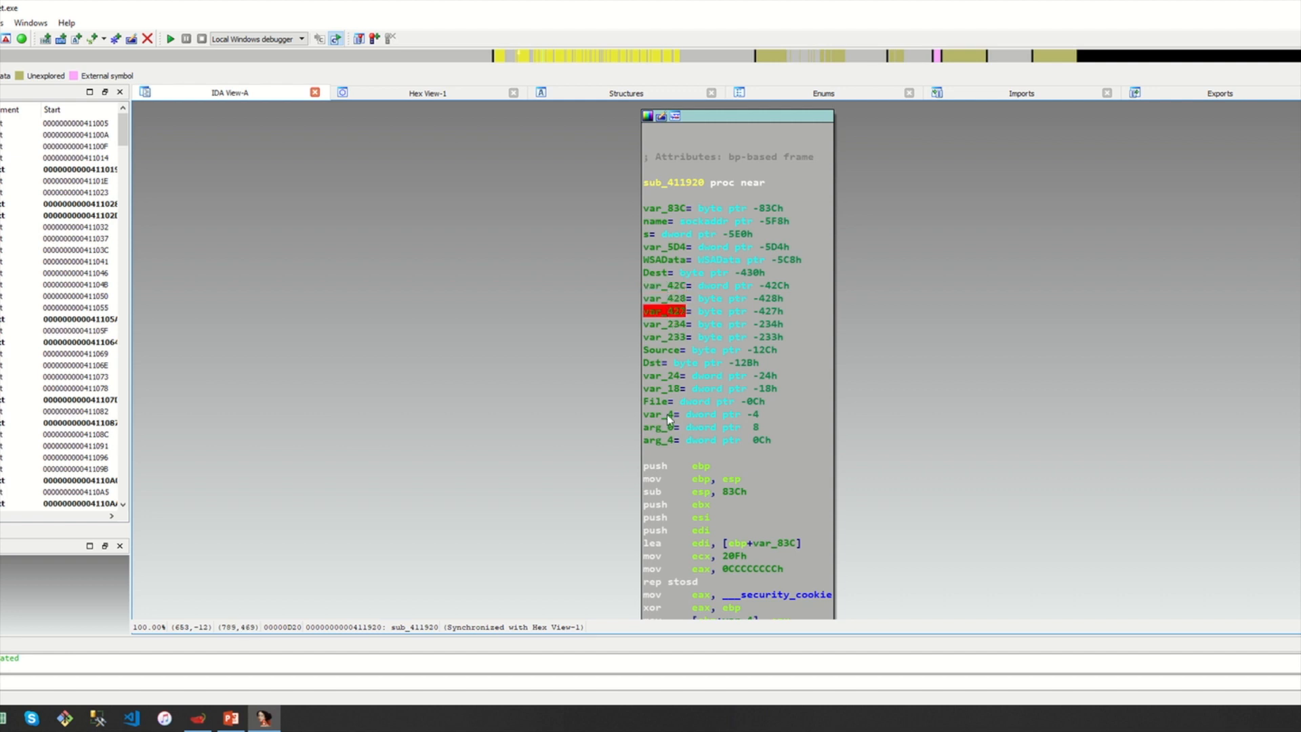
{"action": "left_click", "coordinate": [757, 415]}
{"action": "left_click", "coordinate": [759, 401]}
{"action": "left_click", "coordinate": [762, 389]}
{"action": "left_click", "coordinate": [765, 377]}
{"action": "left_click", "coordinate": [752, 363]}
{"action": "left_click", "coordinate": [764, 350]}
{"action": "left_click", "coordinate": [769, 337]}
{"action": "left_click", "coordinate": [771, 323]}
{"action": "left_click", "coordinate": [772, 311]}
{"action": "left_click", "coordinate": [774, 298]}
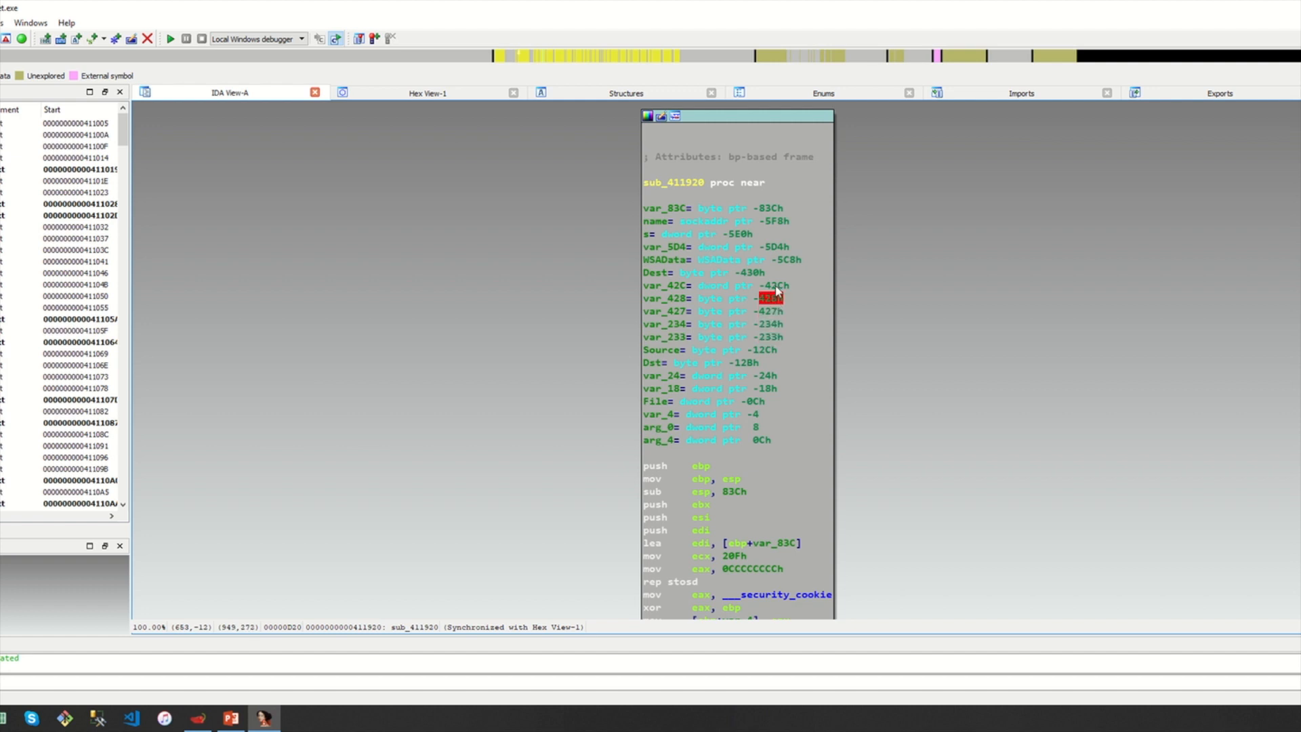
{"action": "scroll", "coordinate": [884, 371], "scroll_direction": "down", "scroll_amount": 3}
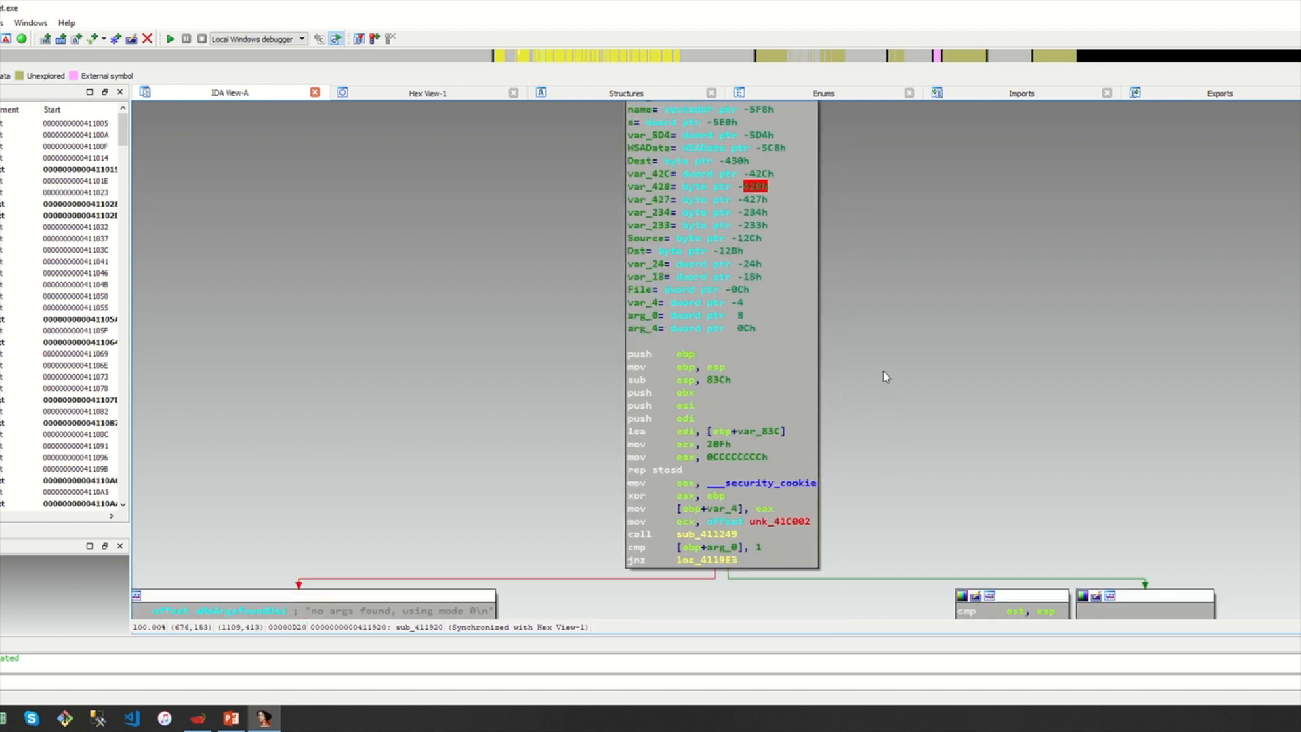
{"action": "left_click", "coordinate": [740, 339]}
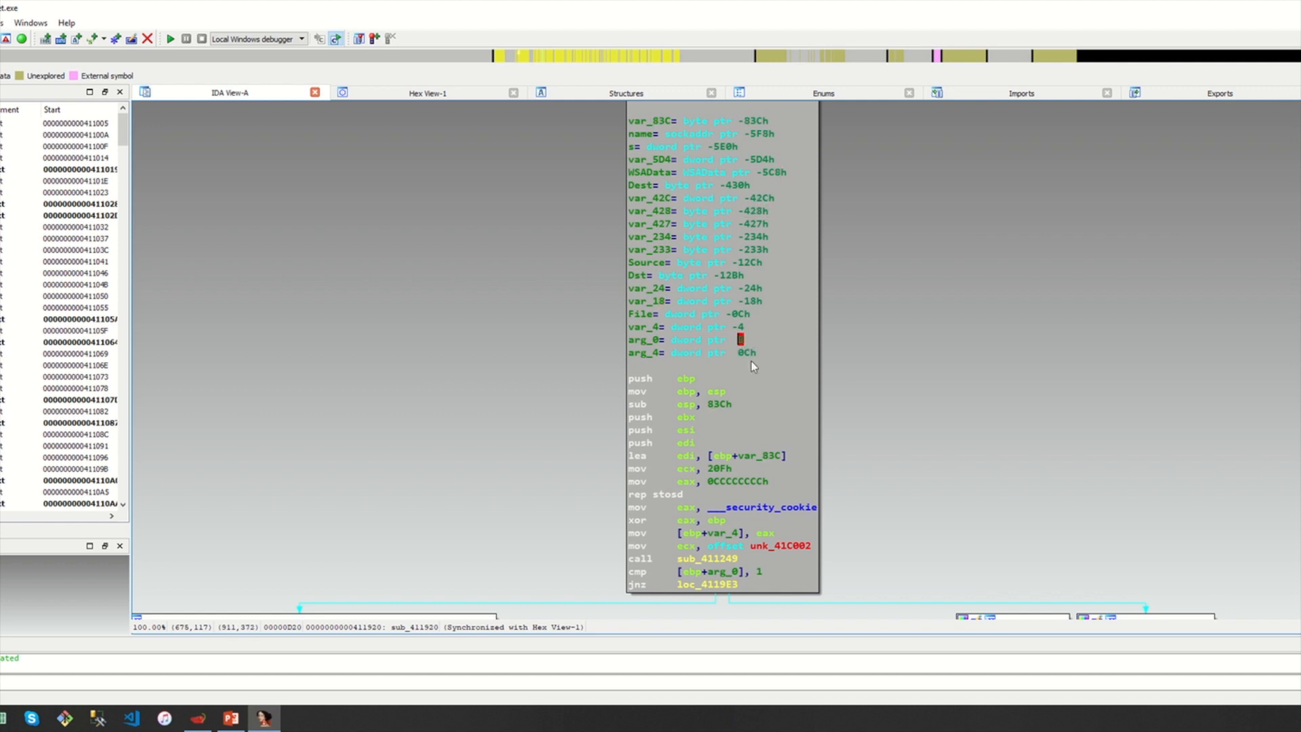
{"action": "left_click", "coordinate": [769, 352]}
{"action": "left_click", "coordinate": [655, 352]}
{"action": "left_click", "coordinate": [647, 340]}
{"action": "left_click", "coordinate": [740, 342]}
{"action": "left_click", "coordinate": [644, 340]}
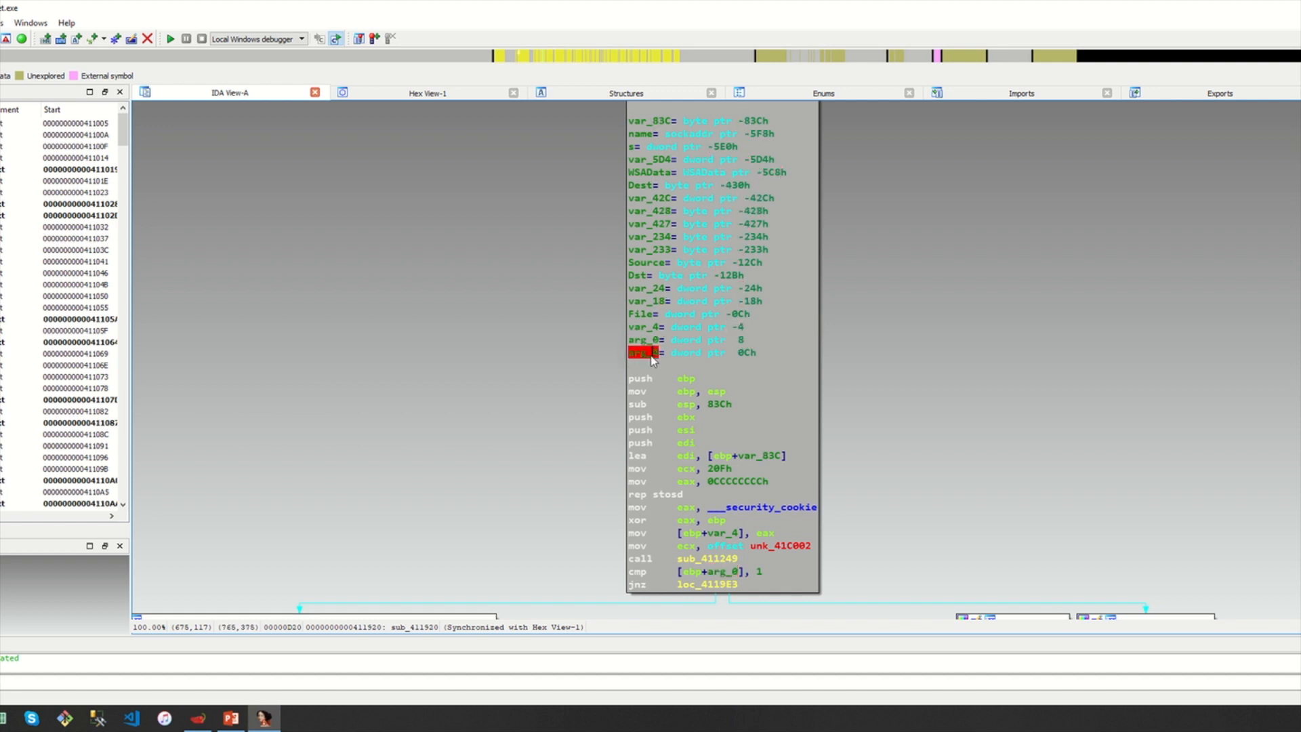
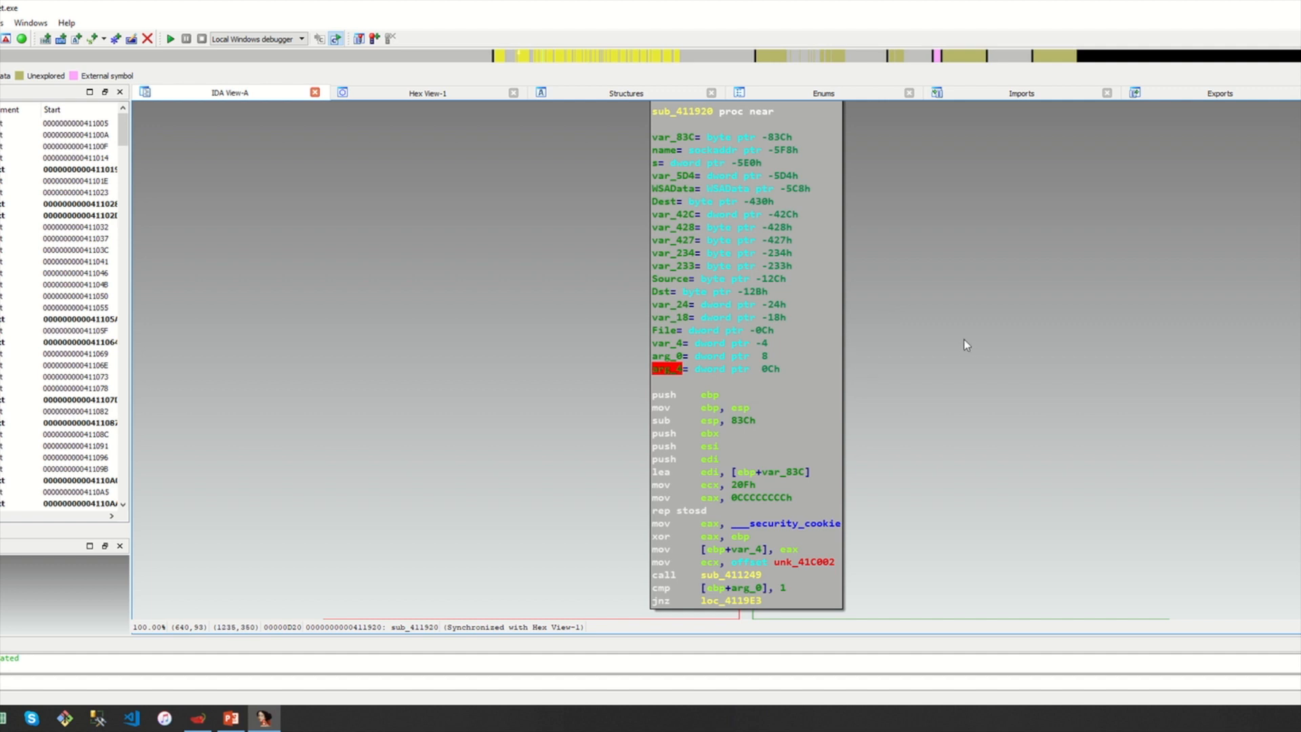
Rename the stack argument arg_0 to argc
{"action": "scroll", "coordinate": [963, 347], "scroll_direction": "down", "scroll_amount": 2}
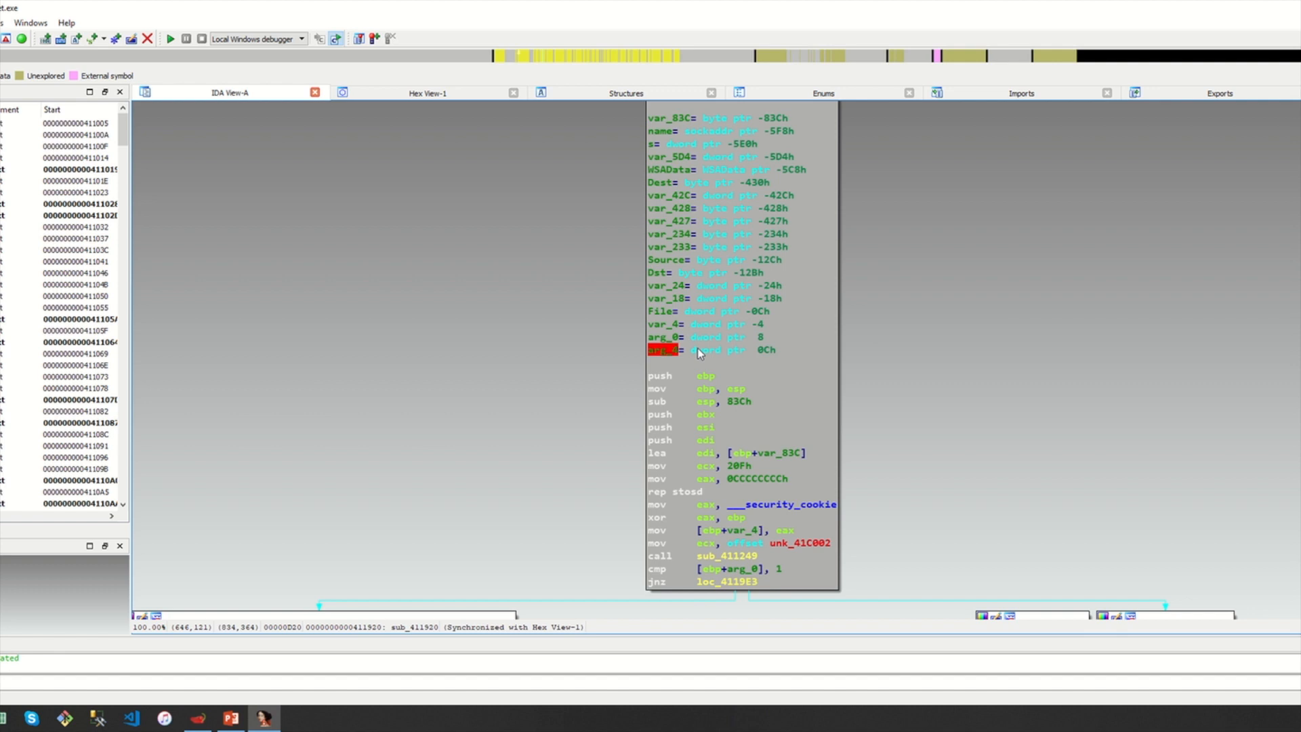
{"action": "left_click", "coordinate": [671, 338]}
{"action": "mouse_move", "coordinate": [667, 339]}
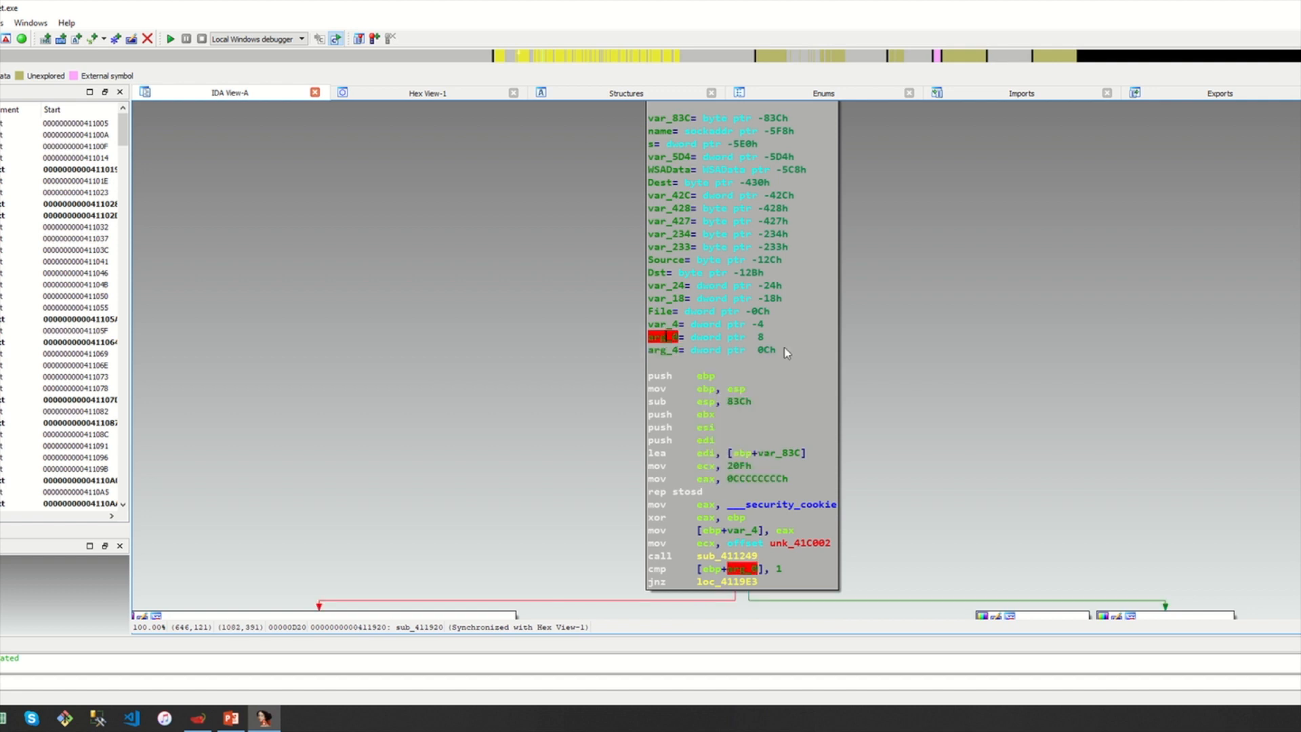
{"action": "key", "text": "n"}
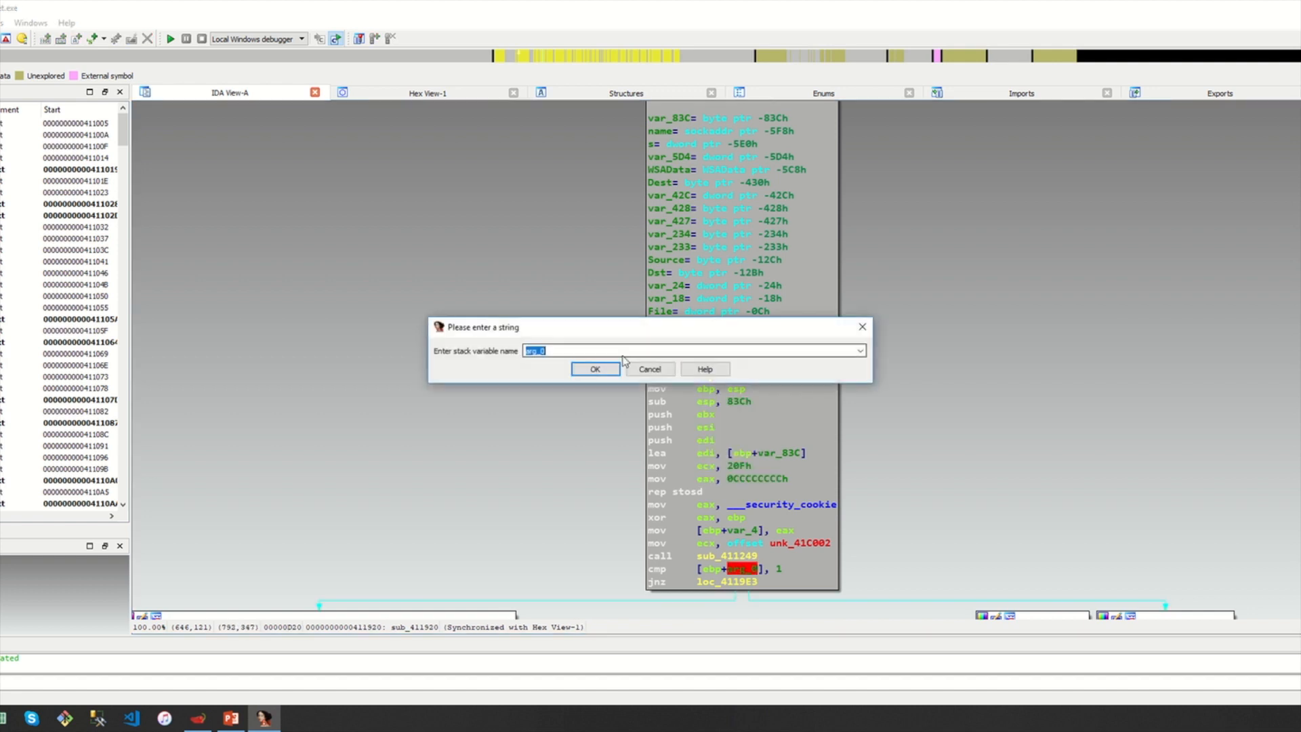
{"action": "left_click_drag", "start_coordinate": [538, 356], "coordinate": [548, 387]}
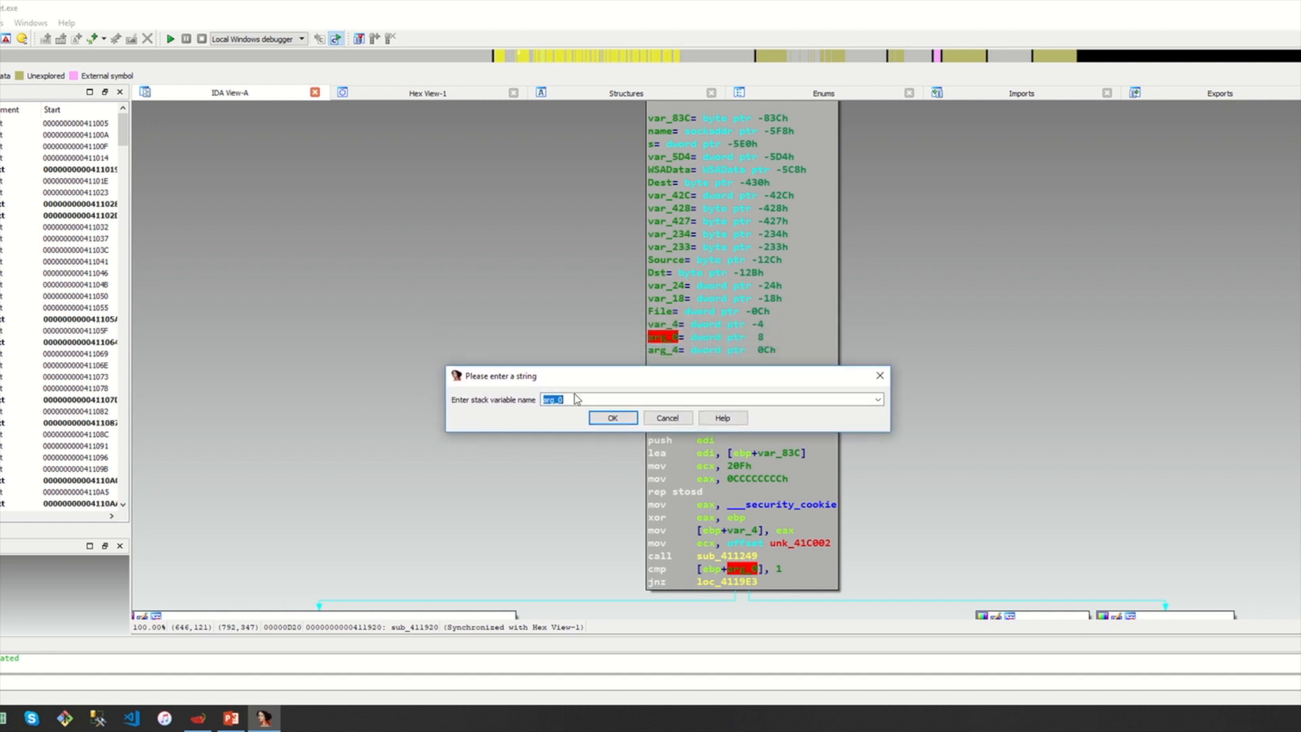
{"action": "left_click", "coordinate": [579, 399]}
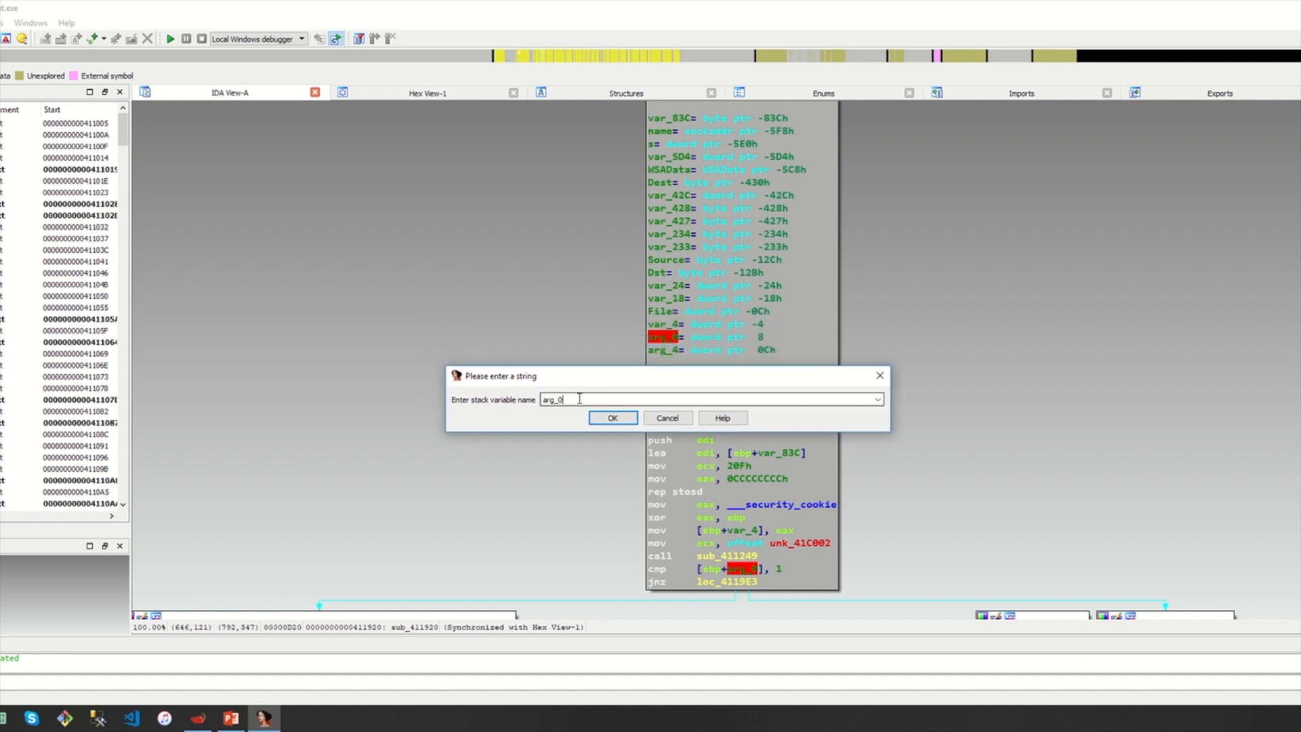
{"action": "key", "text": "BackSpace"}
{"action": "key", "text": "BackSpace"}
{"action": "type", "text": "c"}
{"action": "key", "text": "Return"}
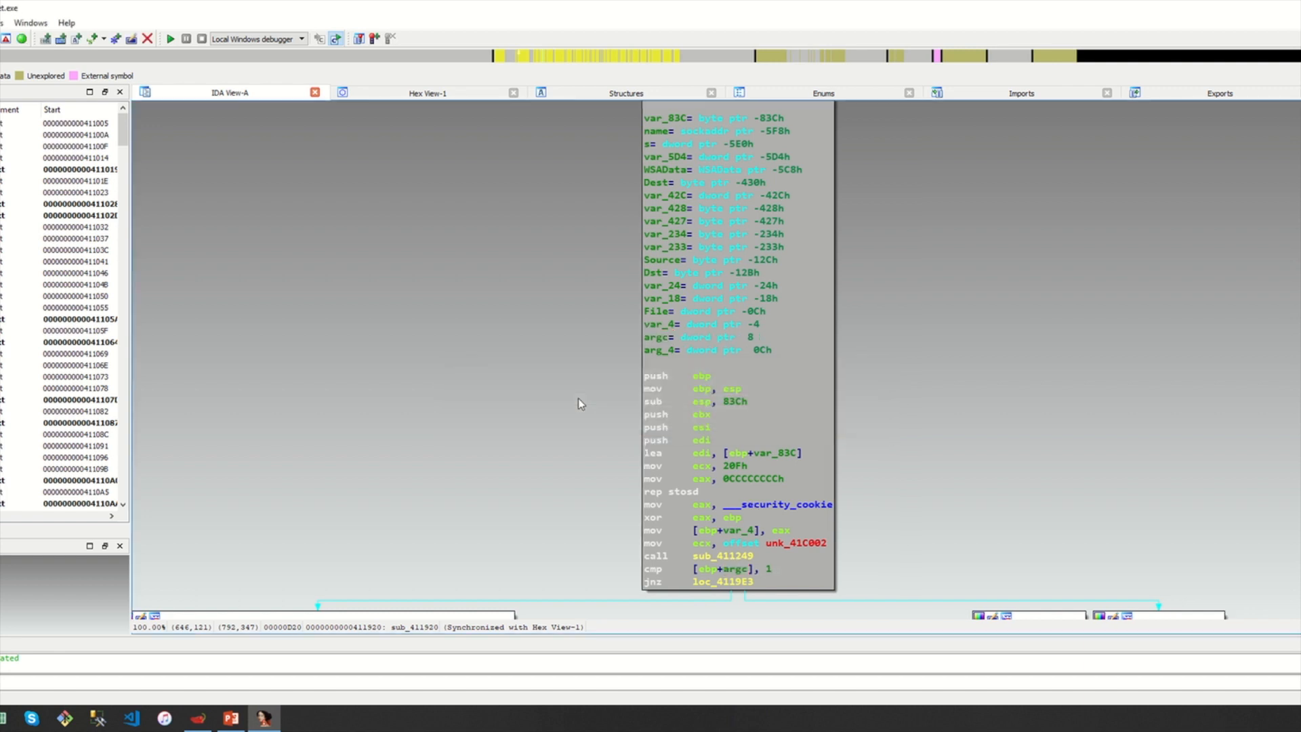
Rename the stack argument arg_4 to argv
{"action": "left_click", "coordinate": [672, 353]}
{"action": "key", "text": "n"}
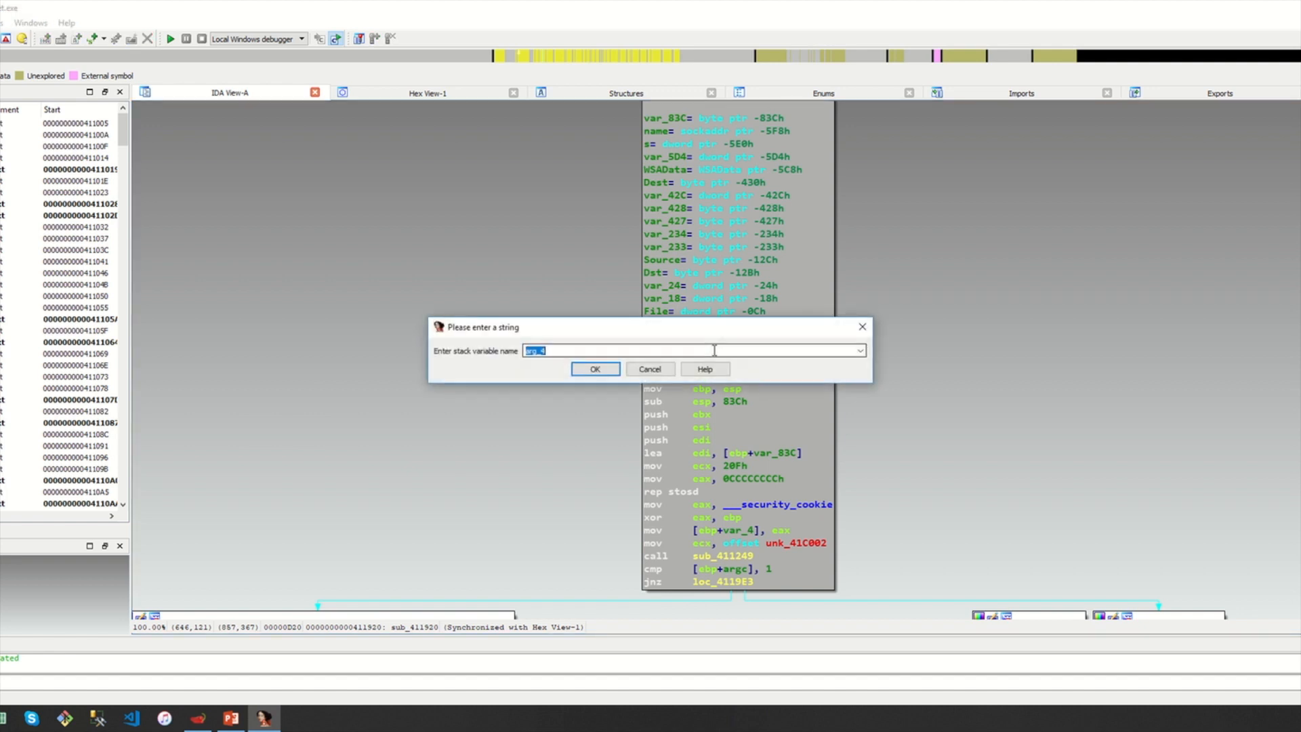
{"action": "type", "text": "argv"}
{"action": "key", "text": "Return"}
{"action": "mouse_move", "coordinate": [662, 353]}
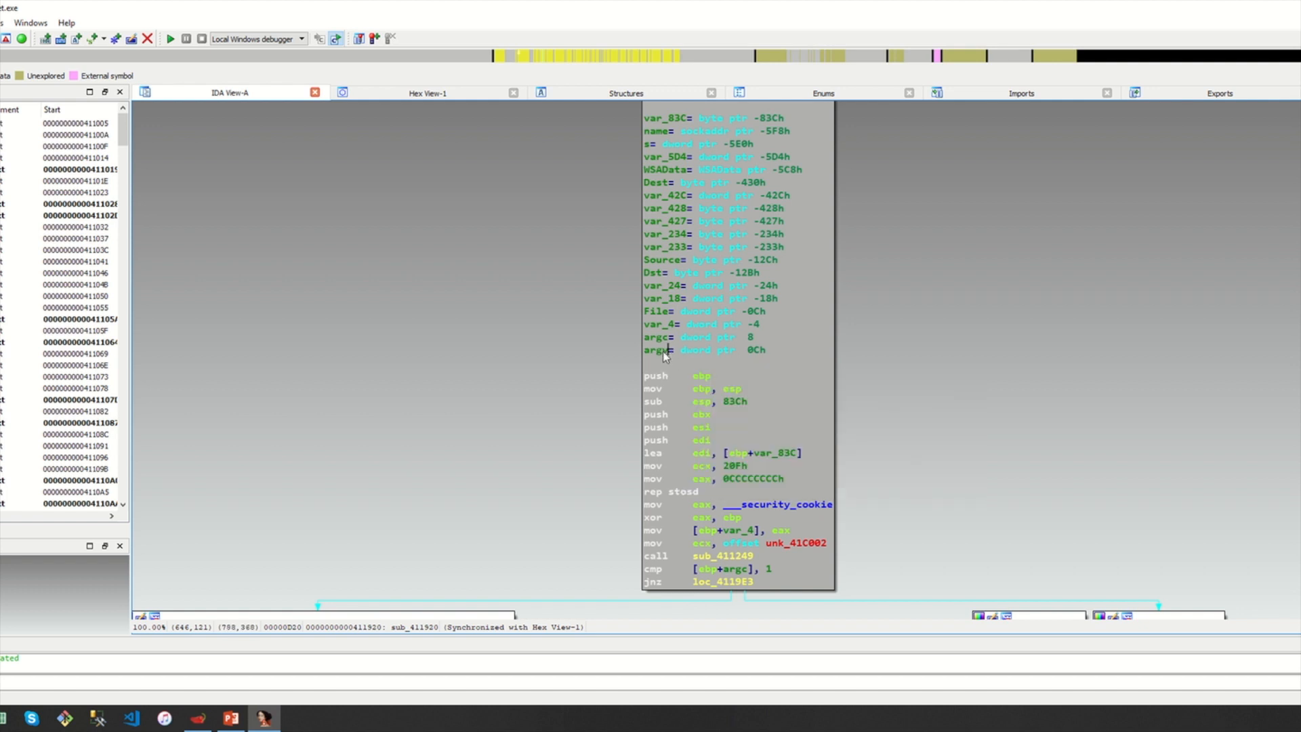
Go to sub esp, 83Ch and highlight the rep, mov, xor and ebp occurrences
{"action": "left_click_drag", "start_coordinate": [909, 458], "coordinate": [911, 397]}
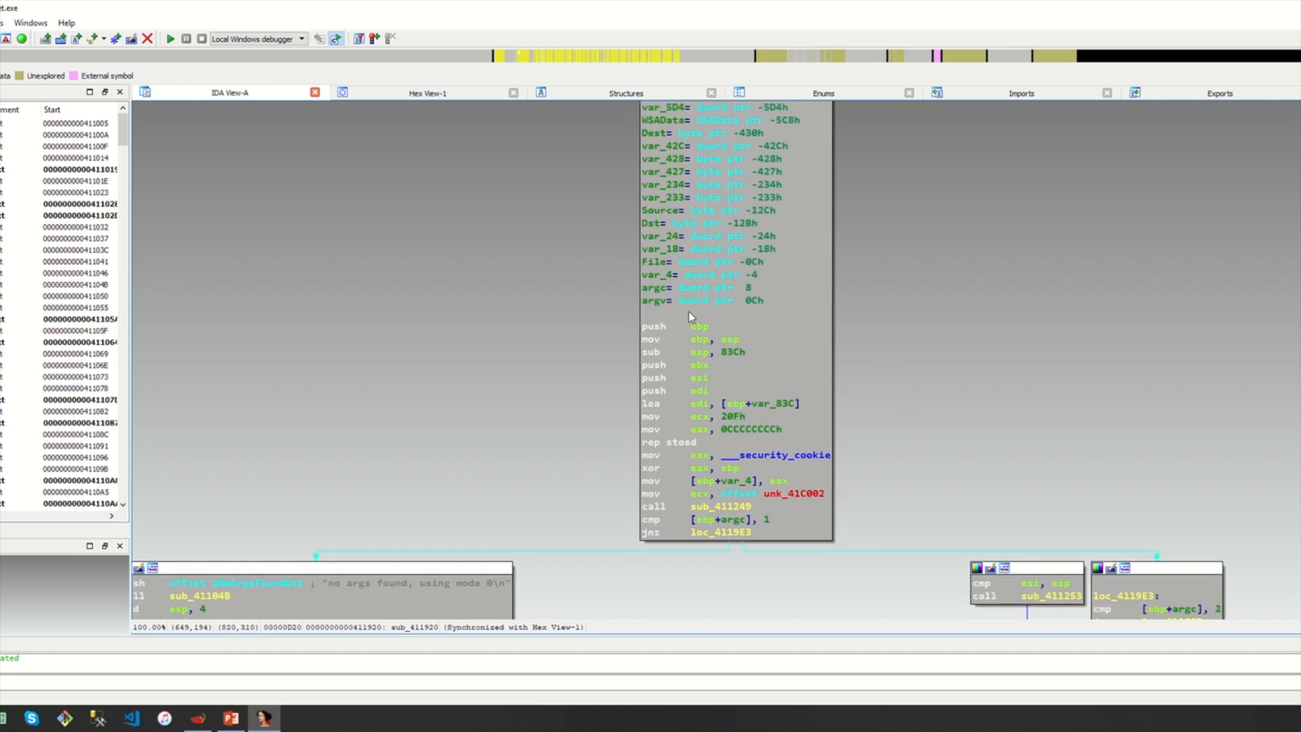
{"action": "left_click", "coordinate": [671, 352]}
{"action": "left_click_drag", "start_coordinate": [902, 439], "coordinate": [883, 418]}
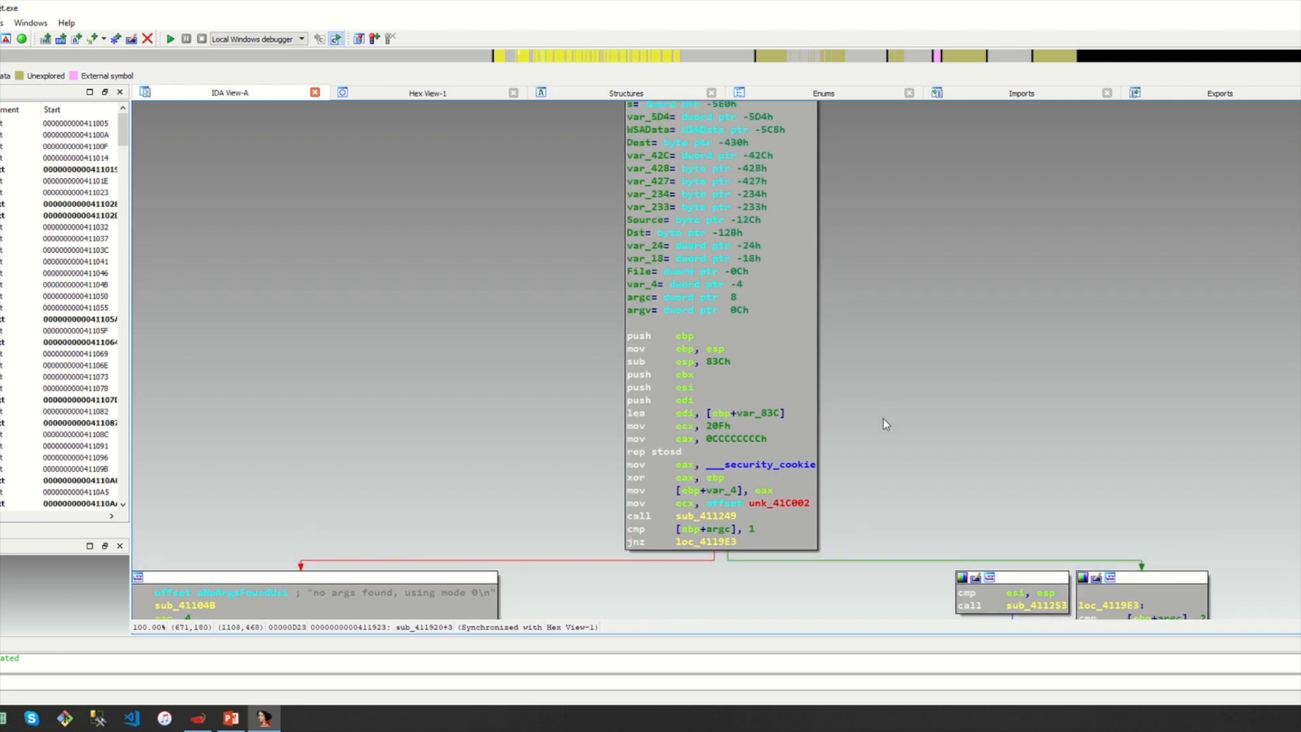
{"action": "left_click", "coordinate": [640, 452]}
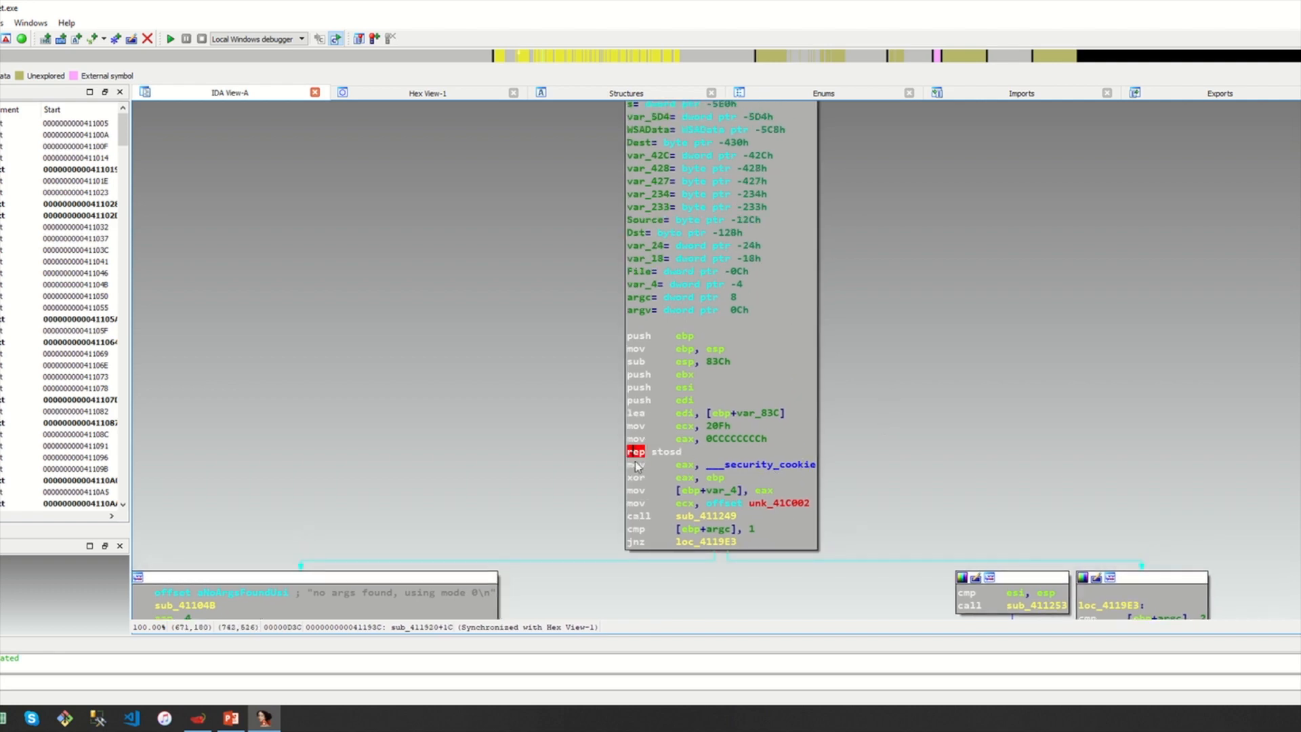
{"action": "left_click", "coordinate": [637, 465]}
{"action": "left_click", "coordinate": [640, 477]}
{"action": "left_click", "coordinate": [715, 478]}
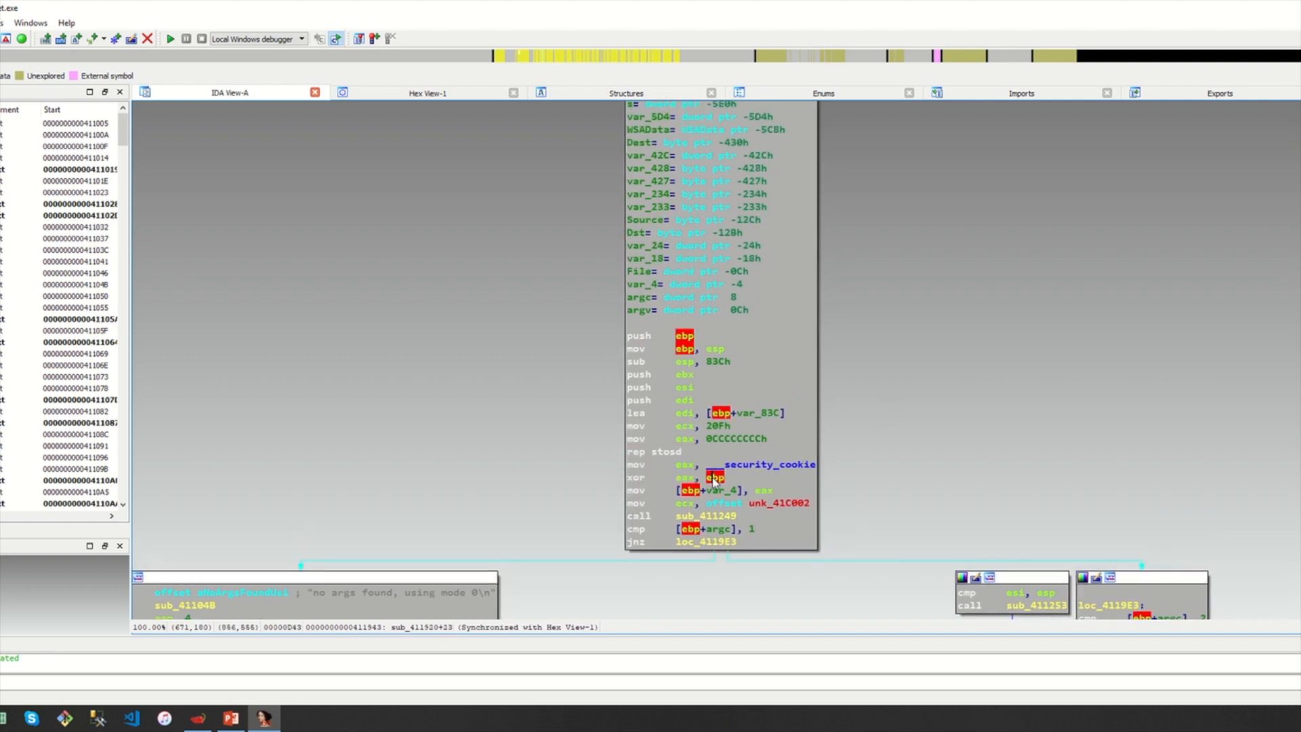
Pan the graph up to reveal the branch blocks below the argc check
{"action": "left_click_drag", "start_coordinate": [852, 458], "coordinate": [924, 375]}
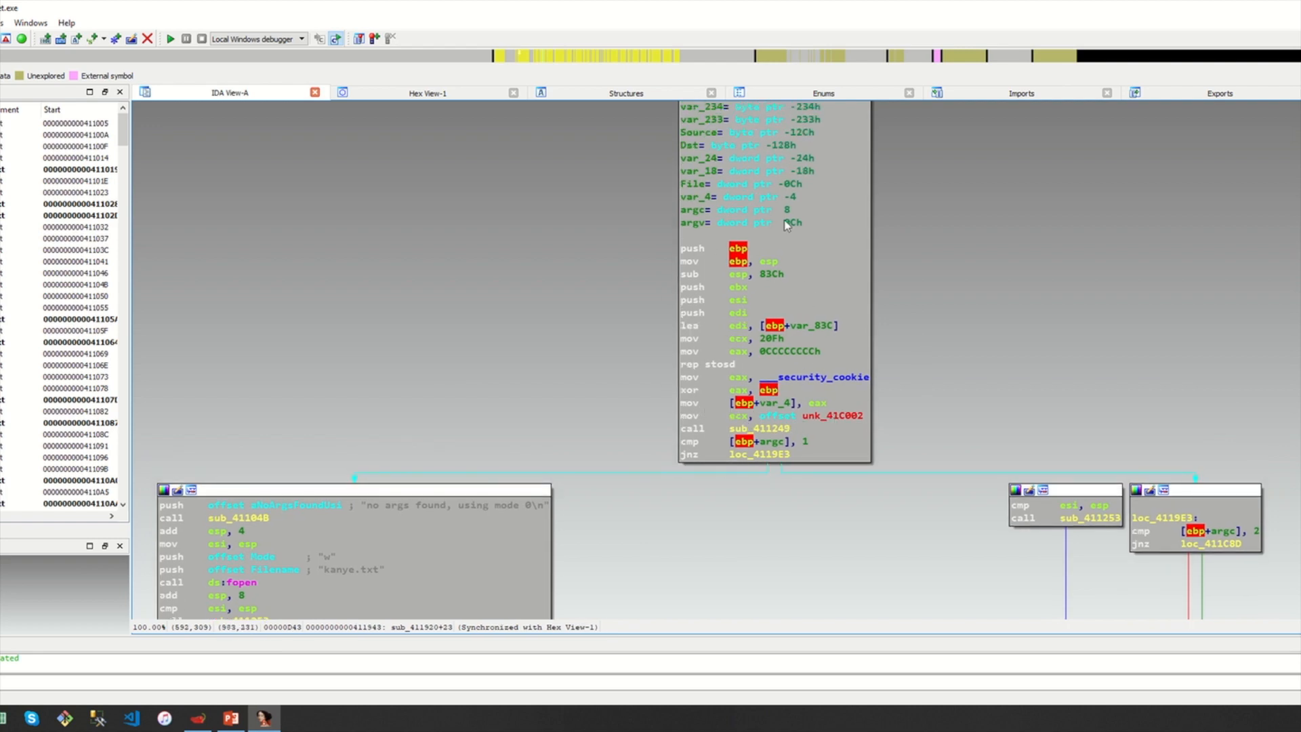
{"action": "mouse_move", "coordinate": [936, 425]}
{"action": "left_mouse_down"}
{"action": "mouse_move", "coordinate": [930, 389]}
{"action": "mouse_move", "coordinate": [947, 400]}
{"action": "mouse_move", "coordinate": [916, 425]}
{"action": "left_mouse_up"}
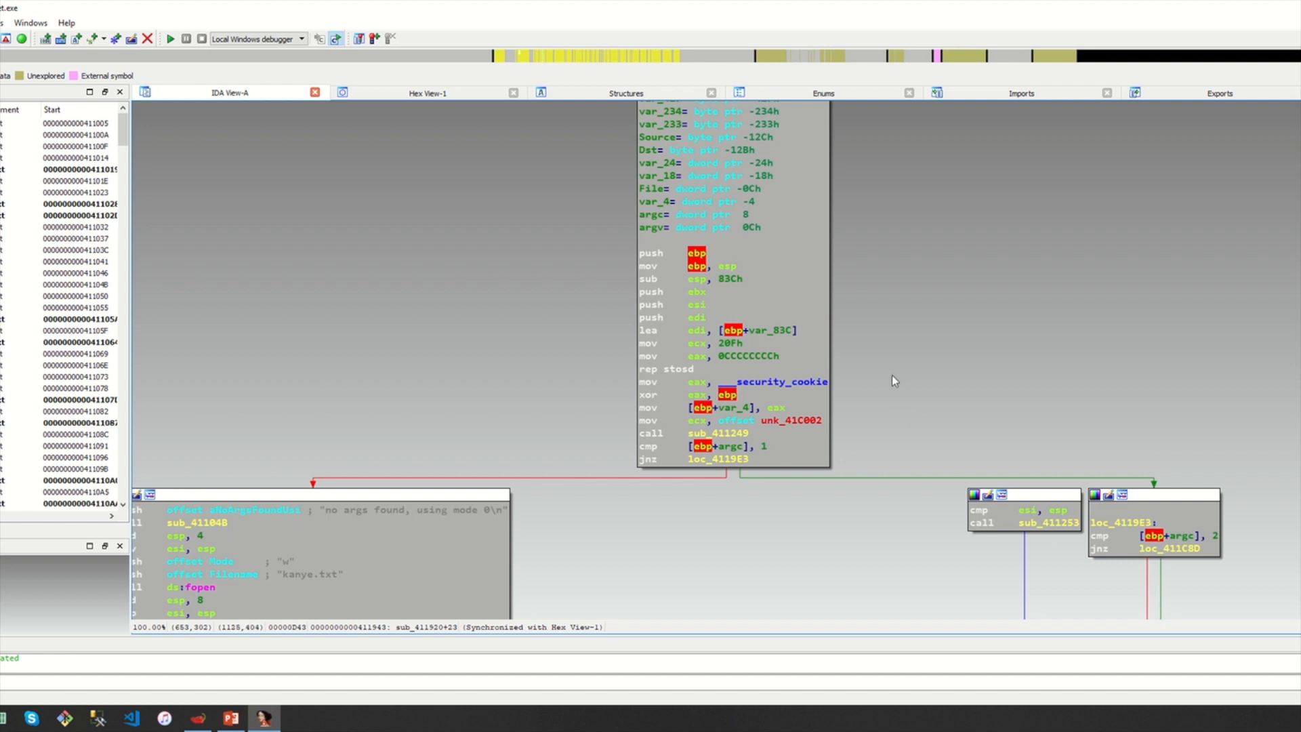
{"action": "left_click_drag", "start_coordinate": [872, 367], "coordinate": [867, 302]}
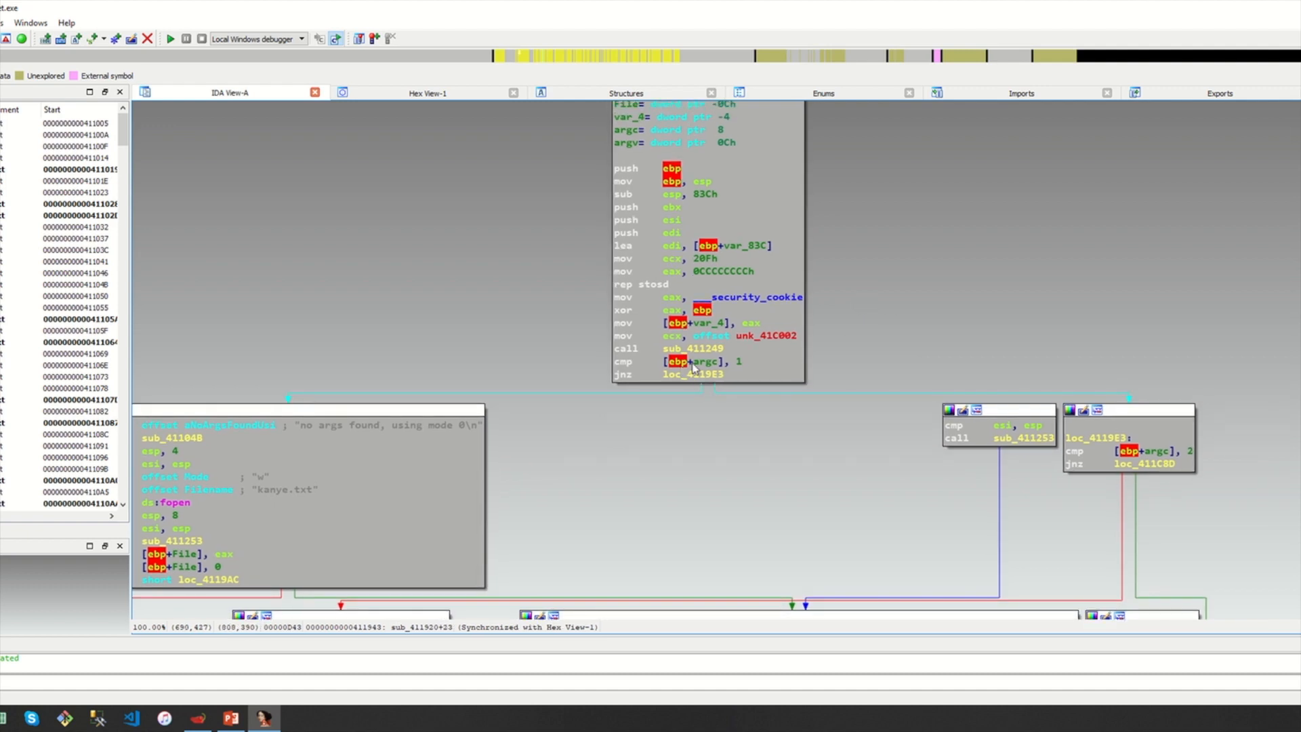
{"action": "left_click_drag", "start_coordinate": [978, 225], "coordinate": [978, 252]}
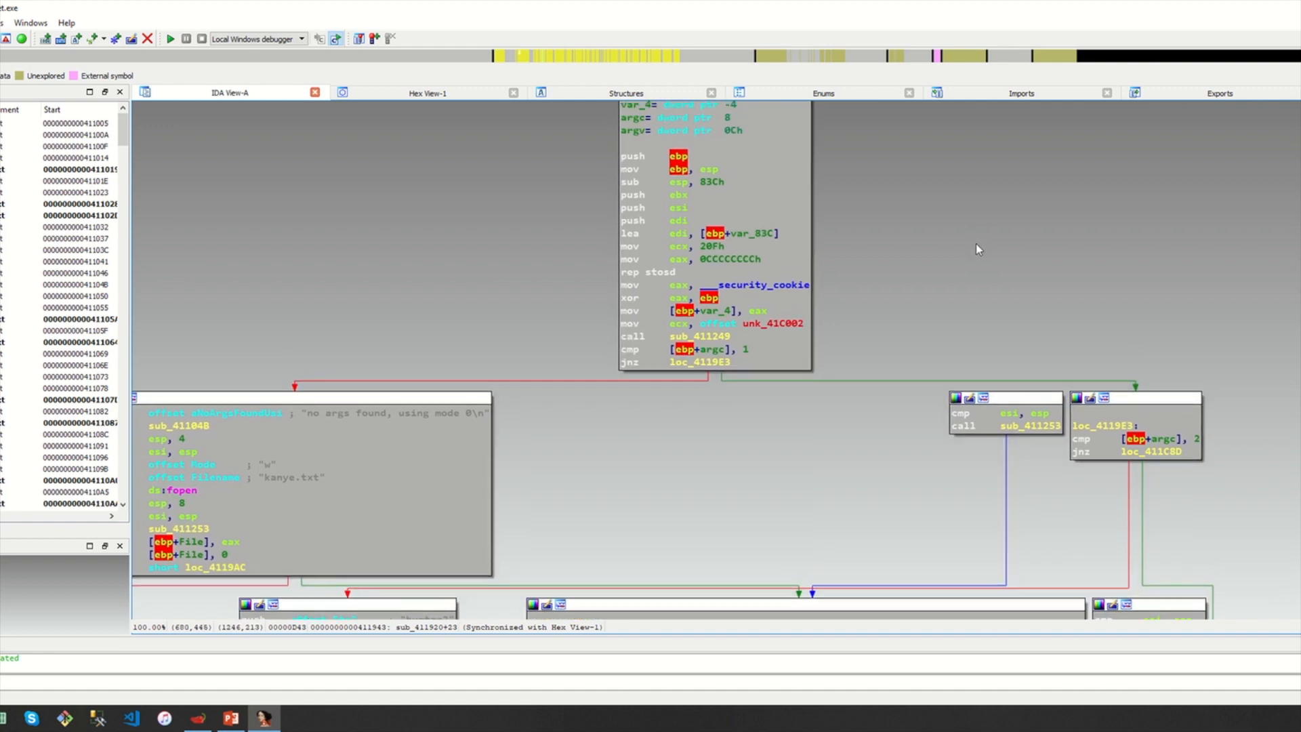
{"action": "left_click_drag", "start_coordinate": [909, 382], "coordinate": [893, 346]}
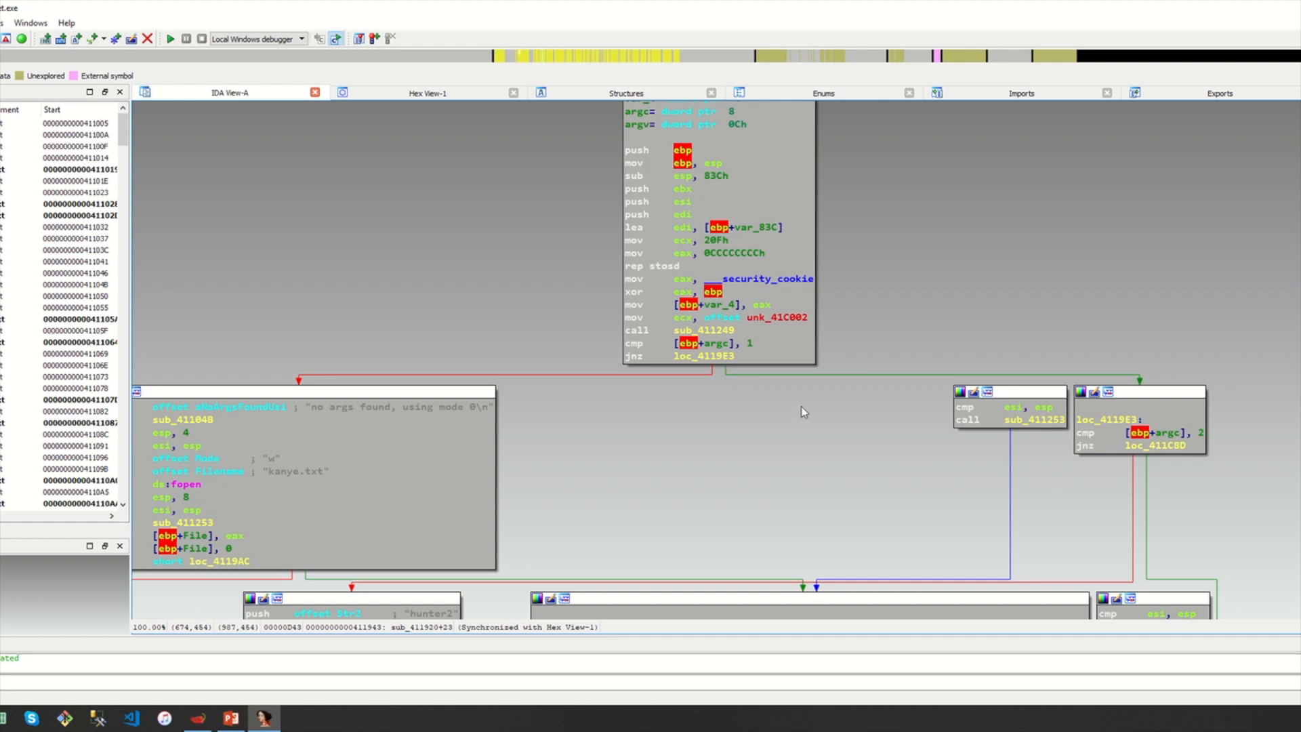
{"action": "left_click", "coordinate": [664, 358]}
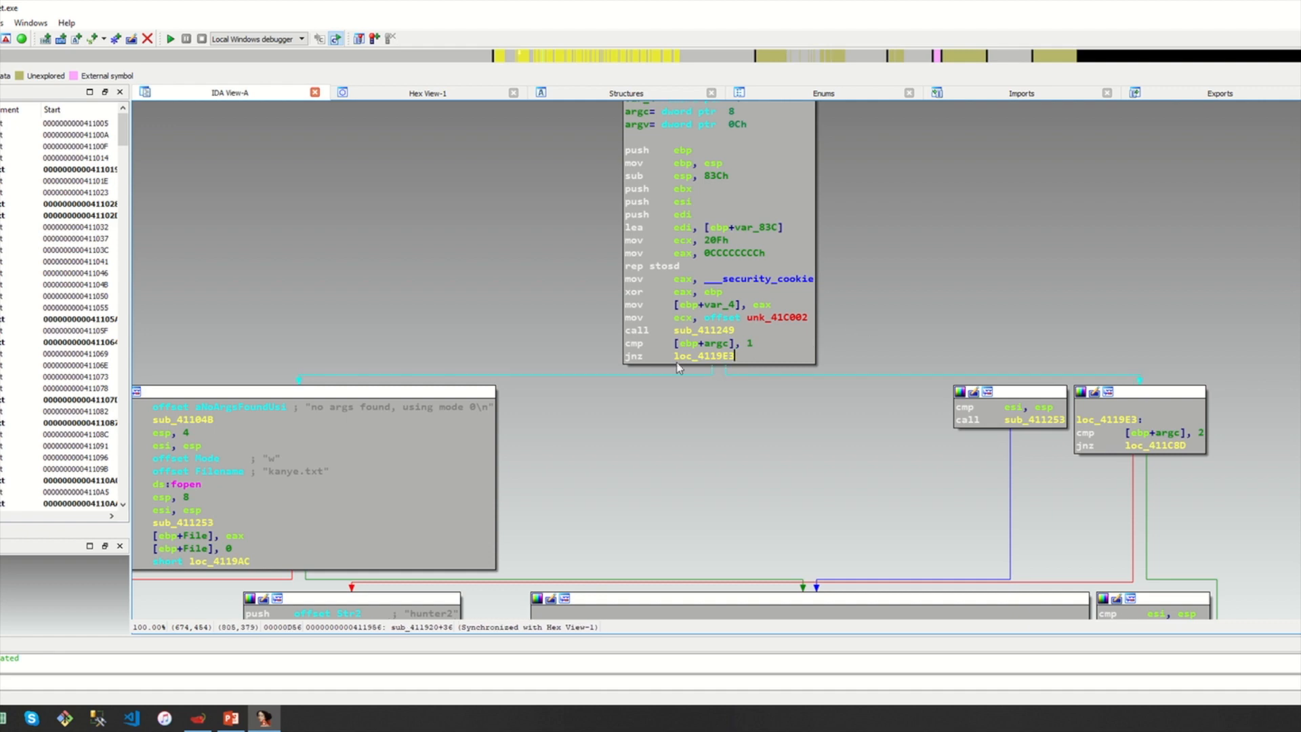
{"action": "left_click", "coordinate": [639, 358]}
{"action": "left_click", "coordinate": [731, 358]}
{"action": "left_click", "coordinate": [742, 356]}
{"action": "left_click", "coordinate": [743, 357]}
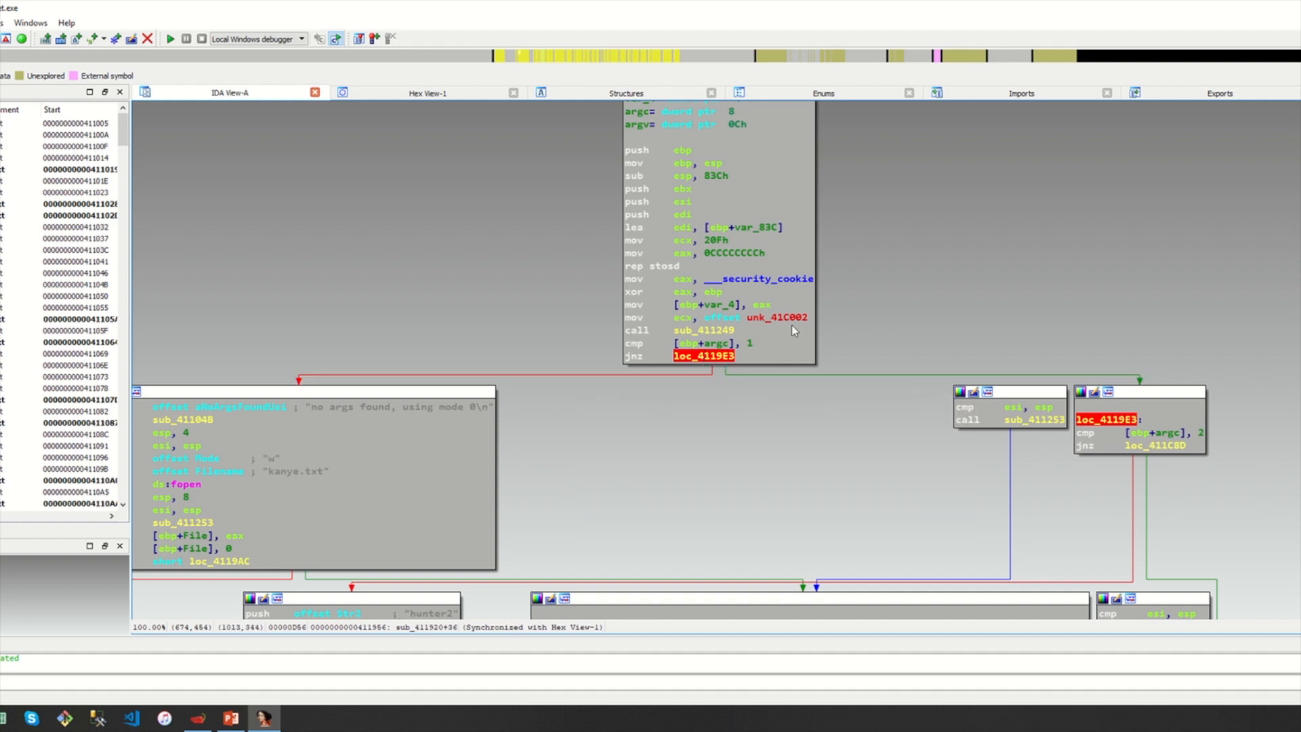
{"action": "left_click", "coordinate": [647, 345]}
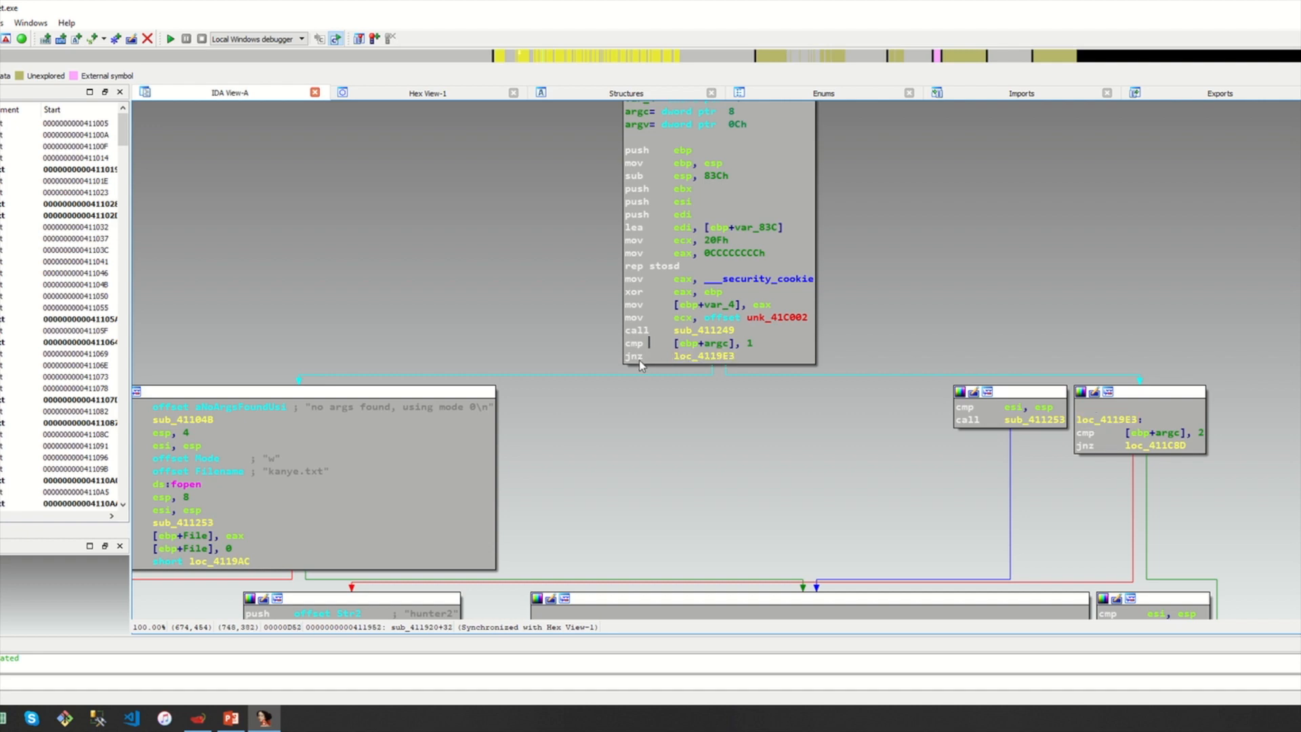
{"action": "left_click", "coordinate": [628, 358]}
{"action": "left_click", "coordinate": [762, 343]}
{"action": "left_click", "coordinate": [716, 346]}
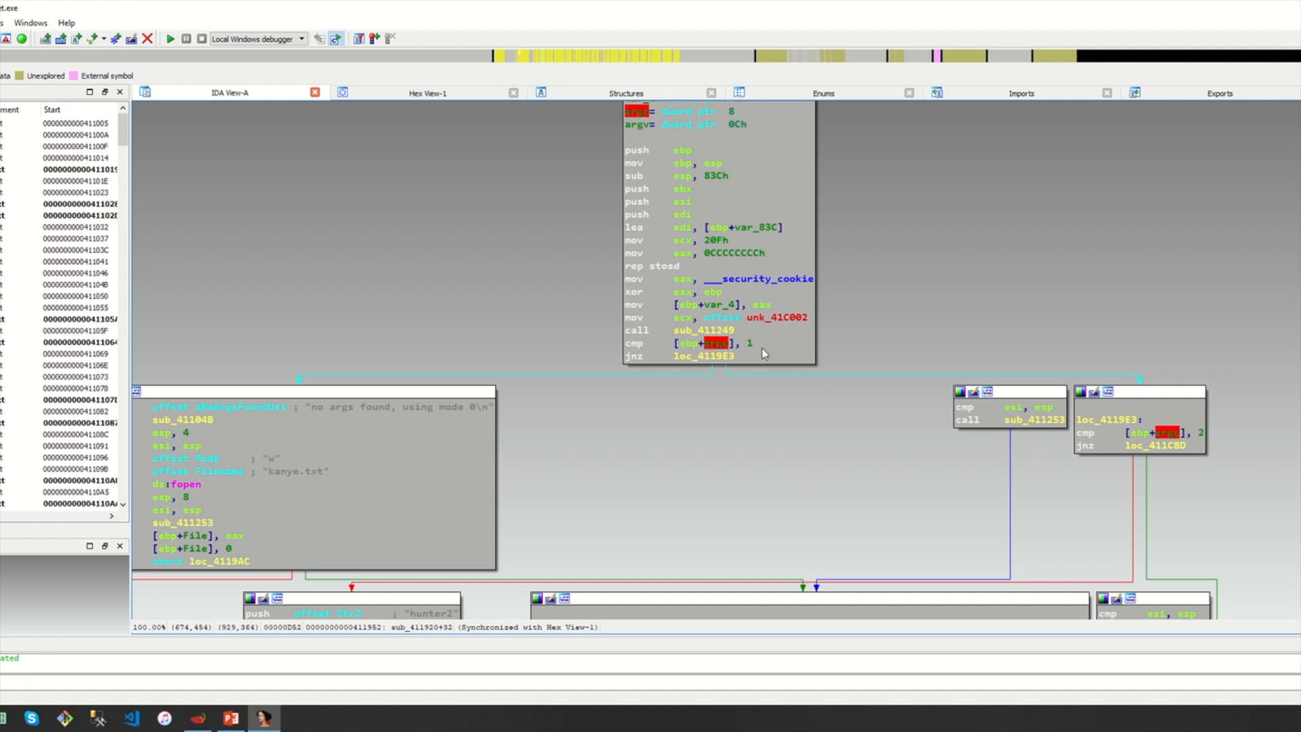
{"action": "left_click", "coordinate": [673, 349]}
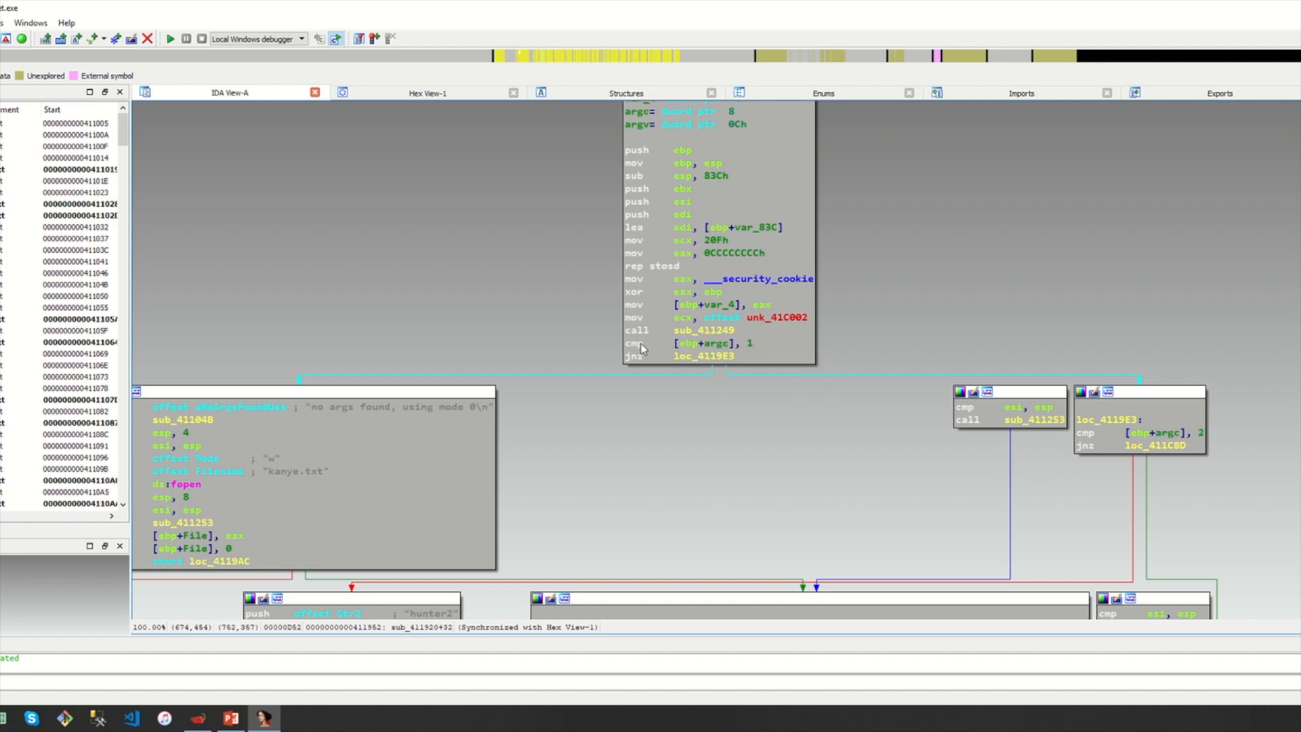
{"action": "left_click", "coordinate": [716, 347]}
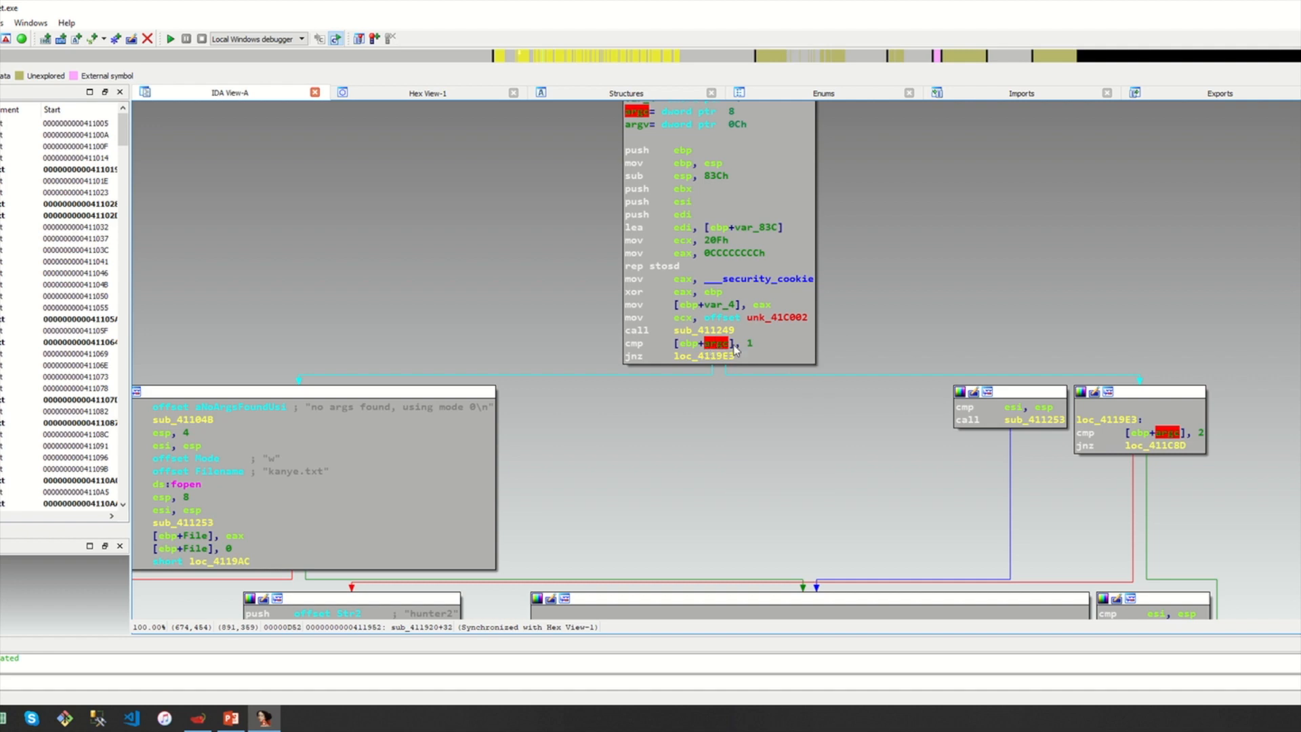
{"action": "left_click", "coordinate": [758, 345]}
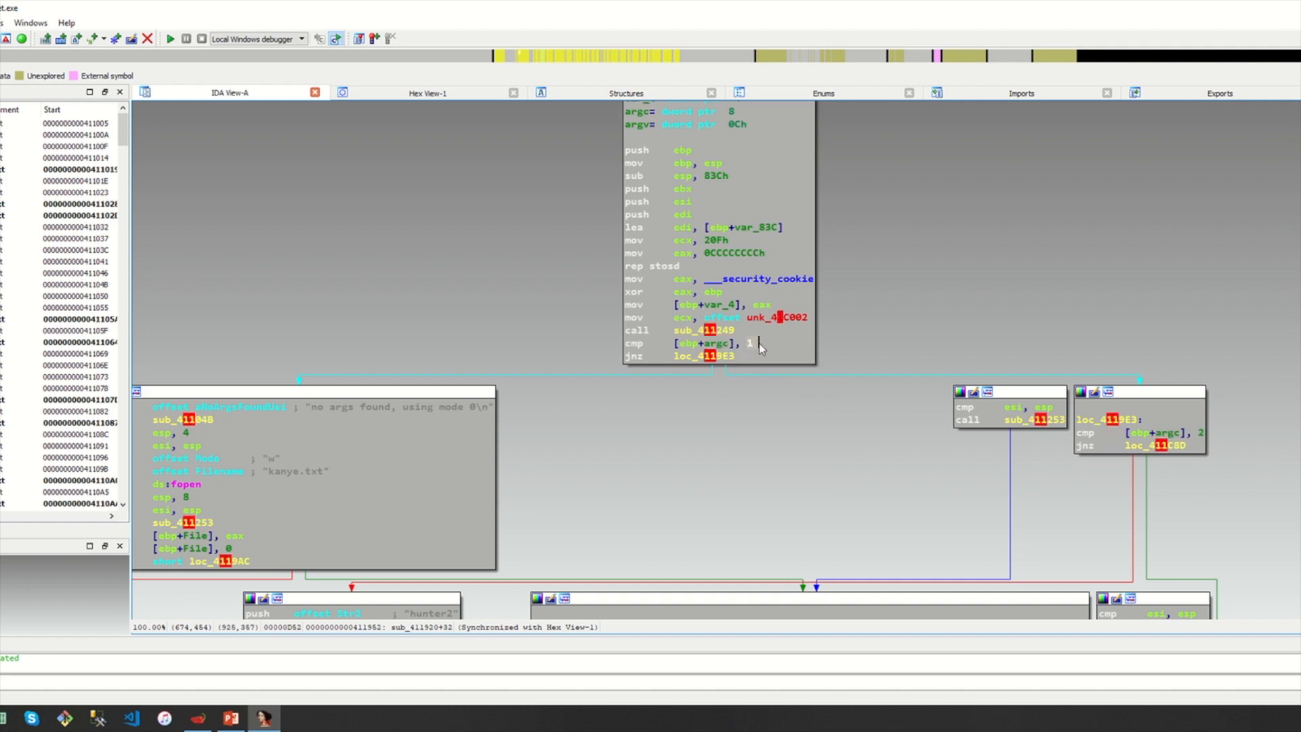
{"action": "left_click", "coordinate": [755, 347]}
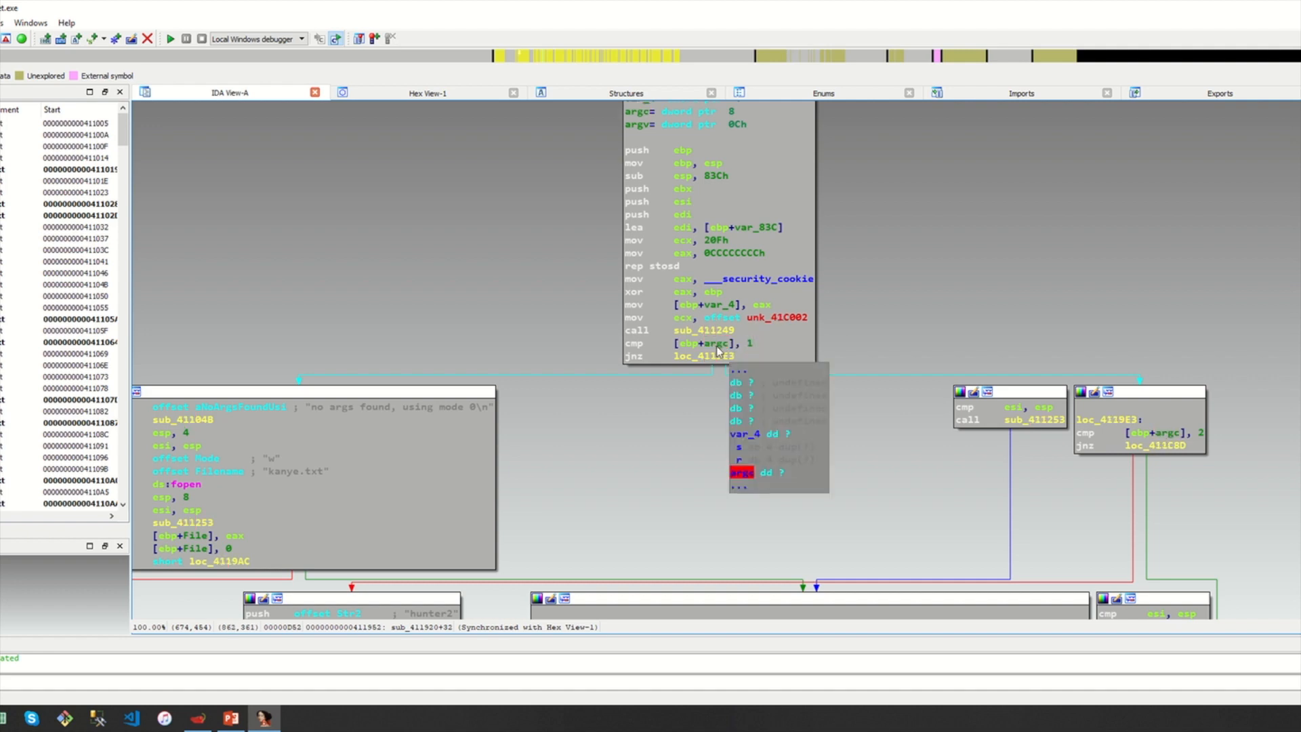
{"action": "left_click", "coordinate": [717, 346]}
{"action": "left_click", "coordinate": [750, 344]}
{"action": "left_click", "coordinate": [717, 344]}
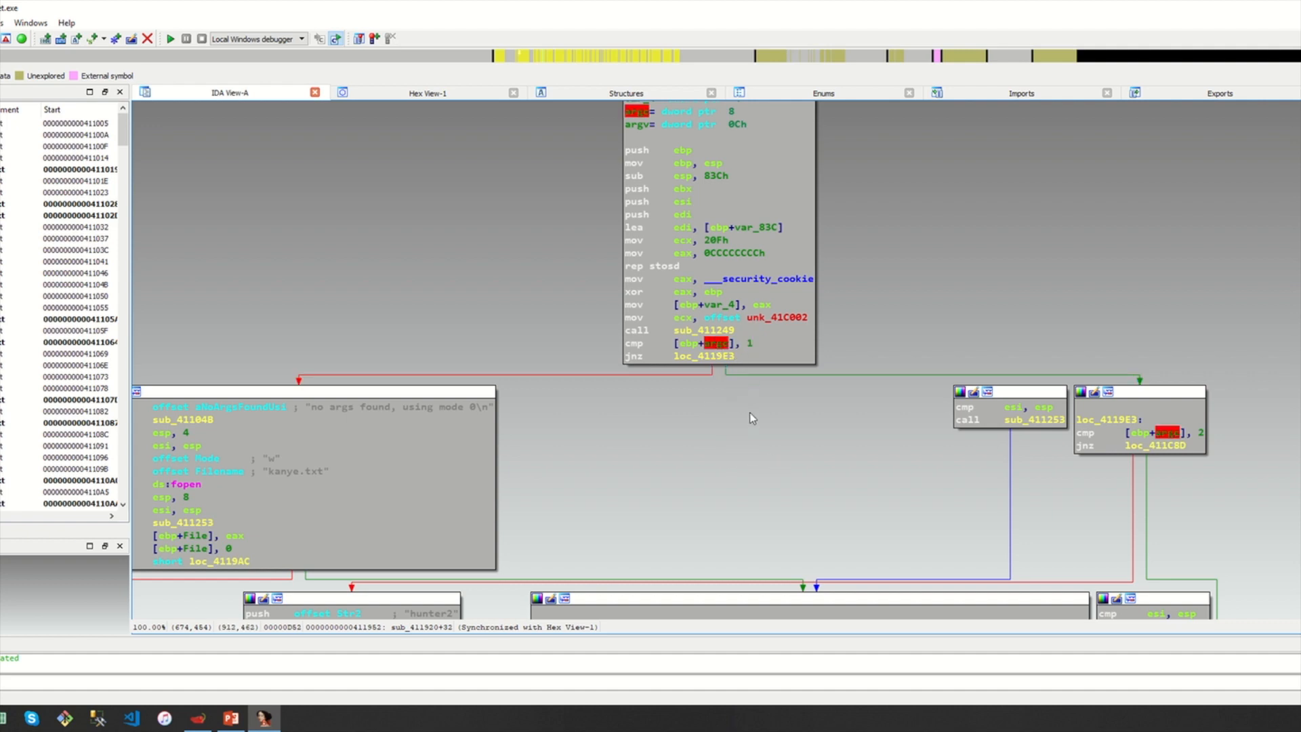
{"action": "left_click_drag", "start_coordinate": [687, 420], "coordinate": [767, 405]}
{"action": "left_click", "coordinate": [419, 392]}
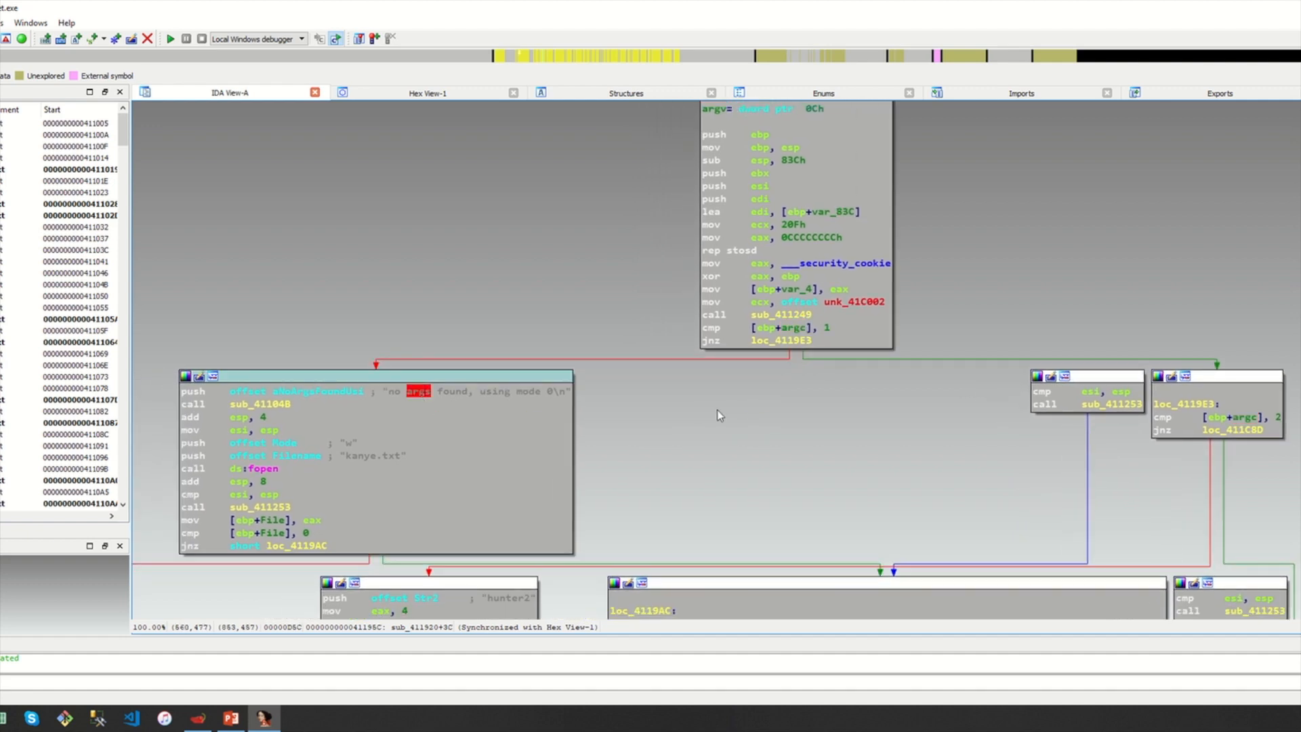
{"action": "left_click", "coordinate": [515, 416]}
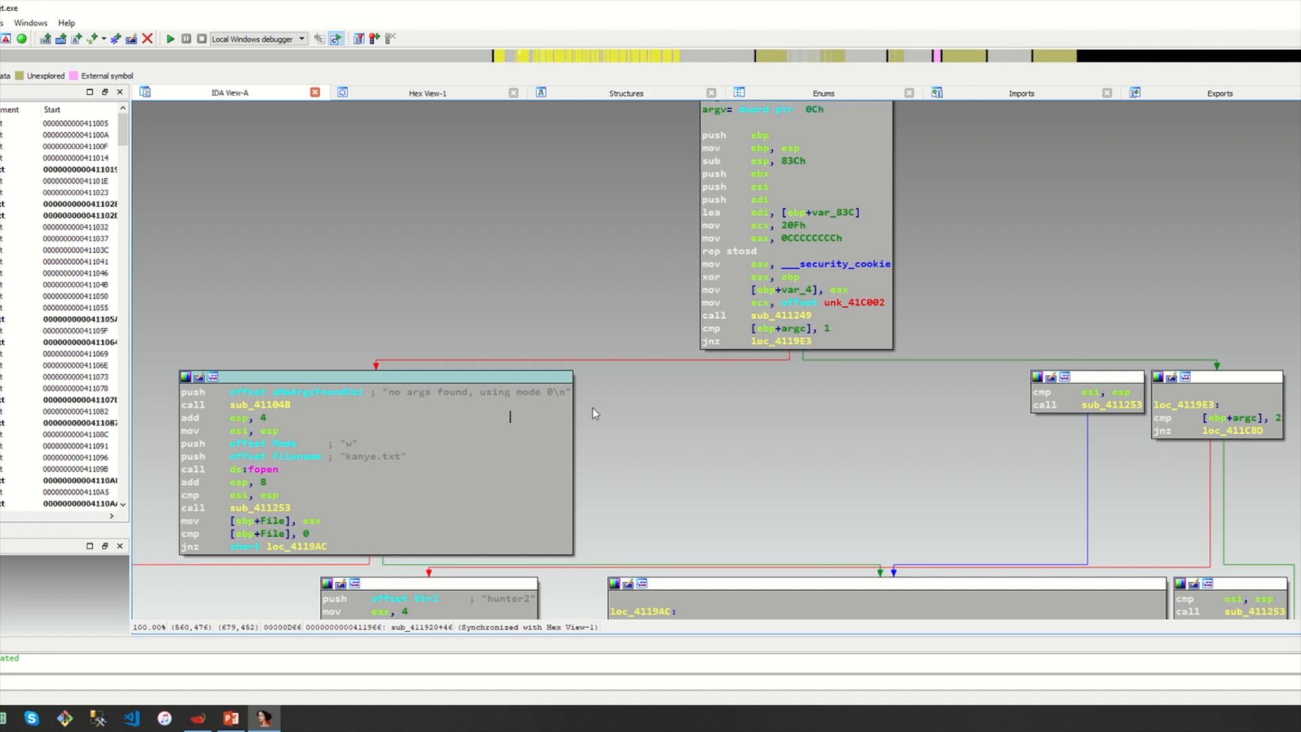
Open Command Prompt and type ./ratchet.exe at the prompt without running it
{"action": "key", "text": "super"}
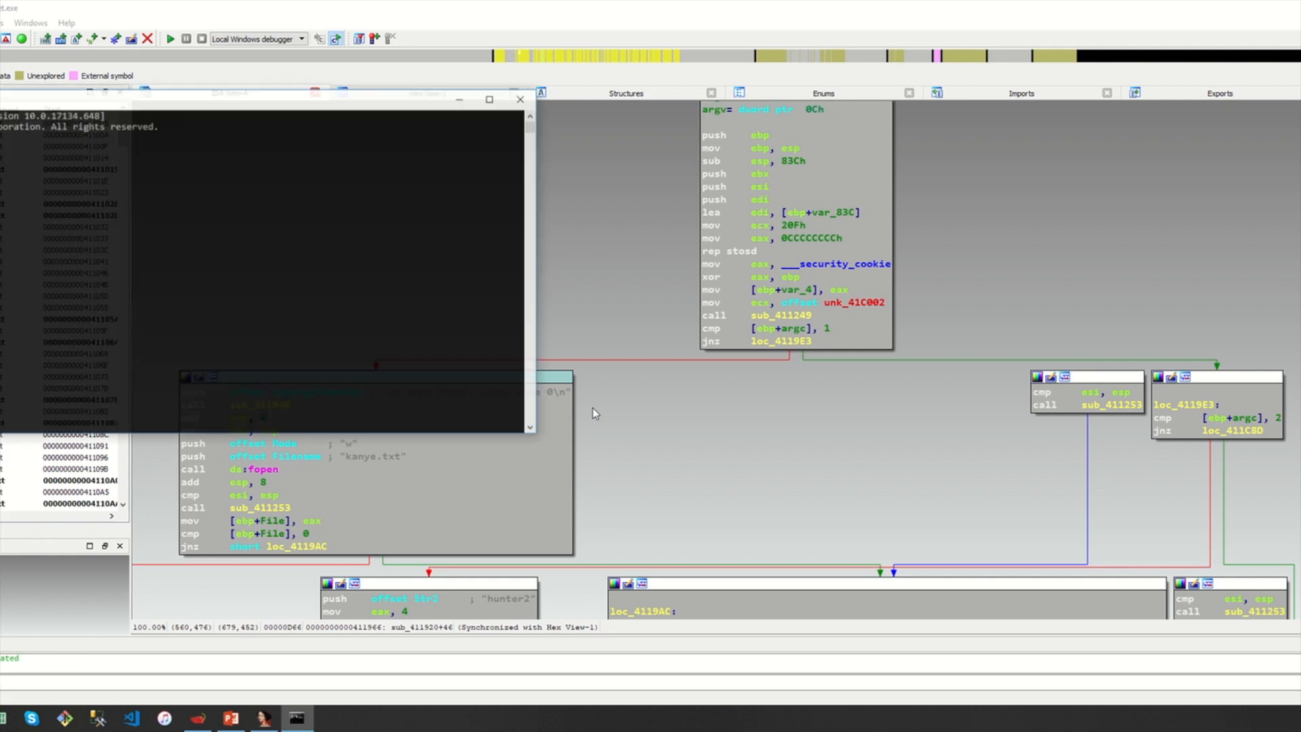
{"action": "left_click_drag", "start_coordinate": [145, 109], "coordinate": [264, 234]}
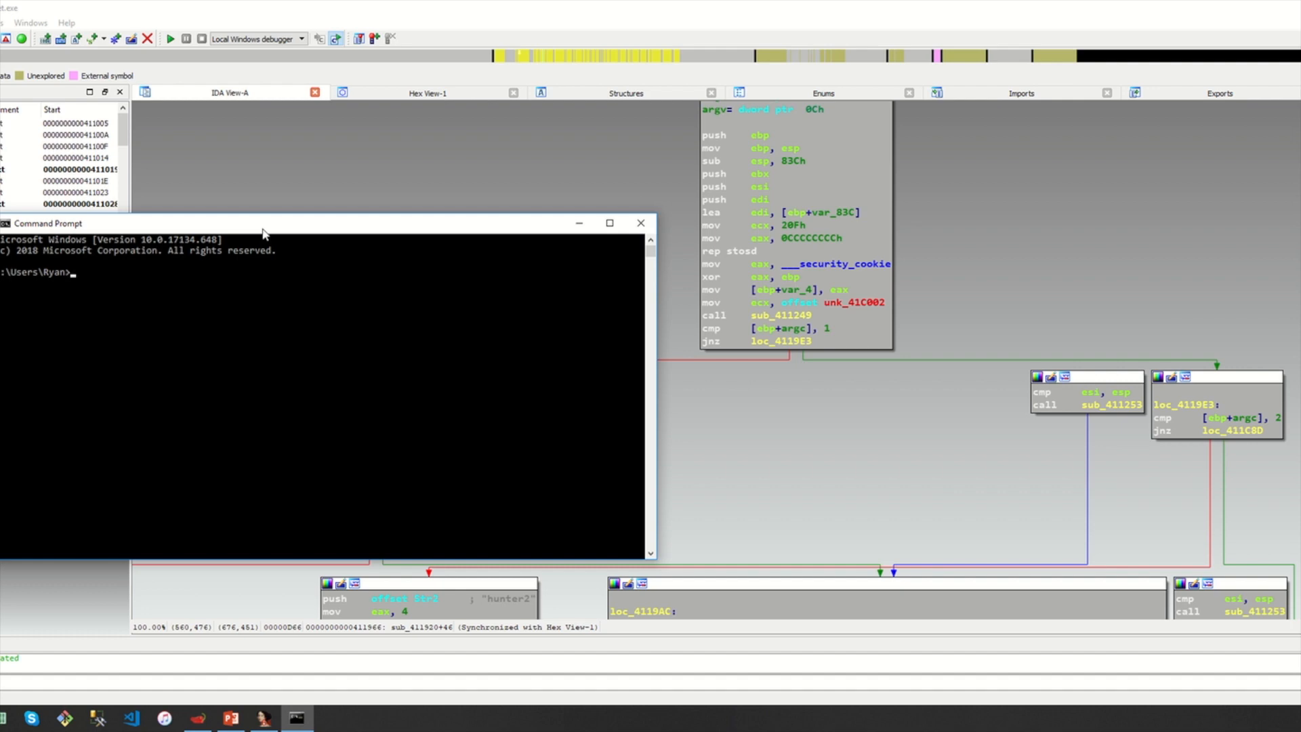
{"action": "type", "text": "/ratchet.exe"}
{"action": "left_click_drag", "start_coordinate": [144, 272], "coordinate": [74, 279]}
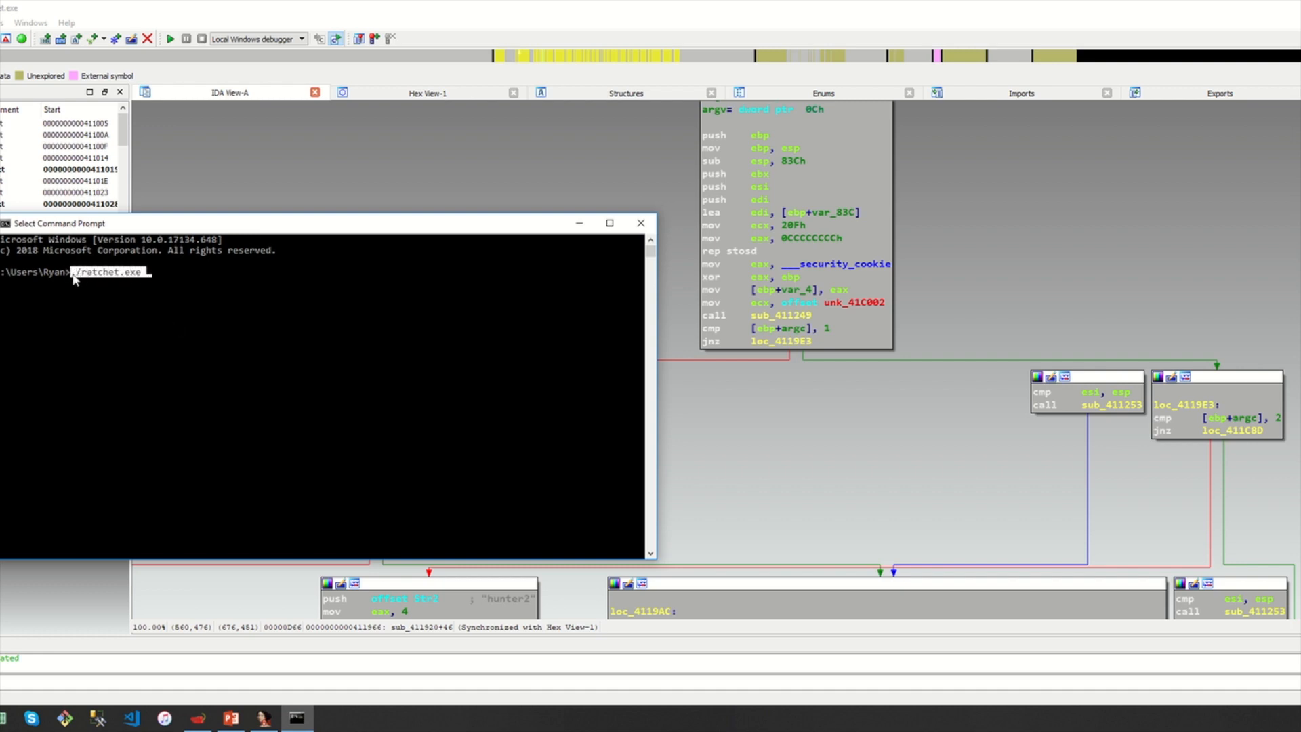
{"action": "left_click", "coordinate": [152, 273]}
Highlight argc and the no args found block in IDA, then return to the console
{"action": "left_click", "coordinate": [794, 327]}
{"action": "left_click", "coordinate": [431, 428]}
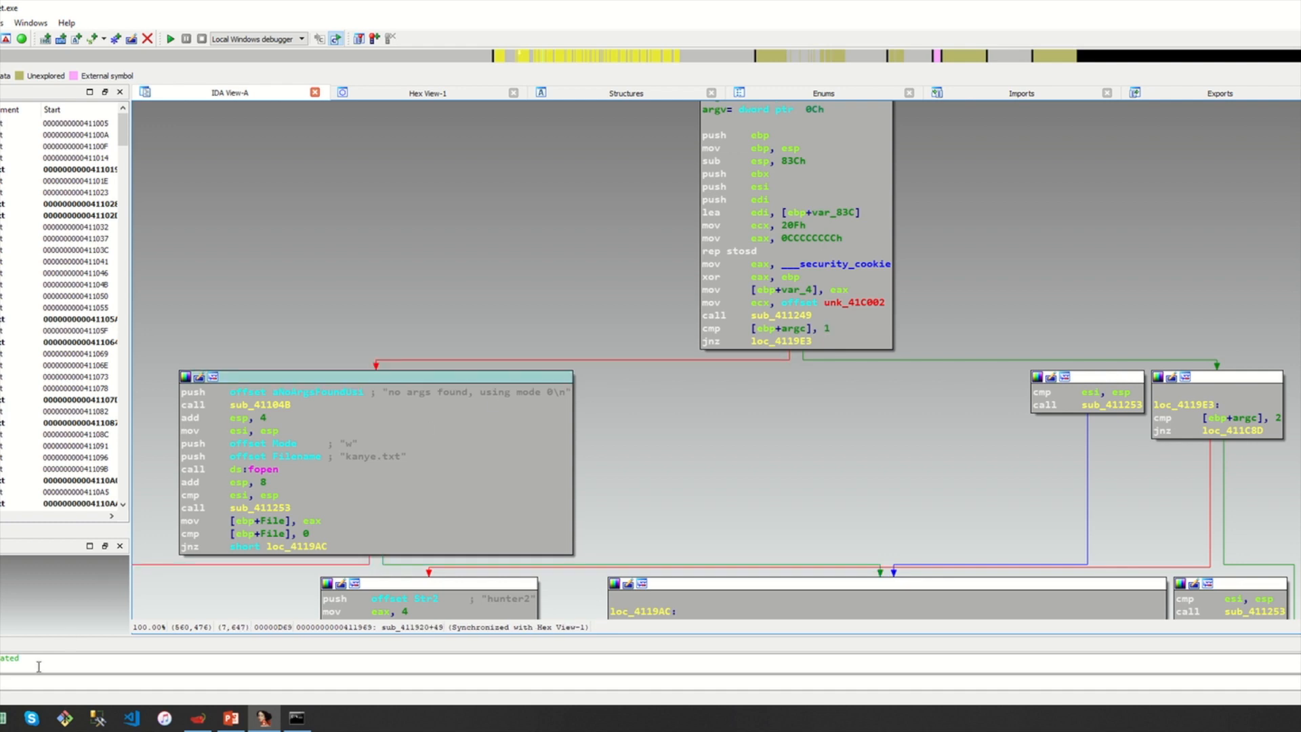
{"action": "left_click", "coordinate": [297, 718]}
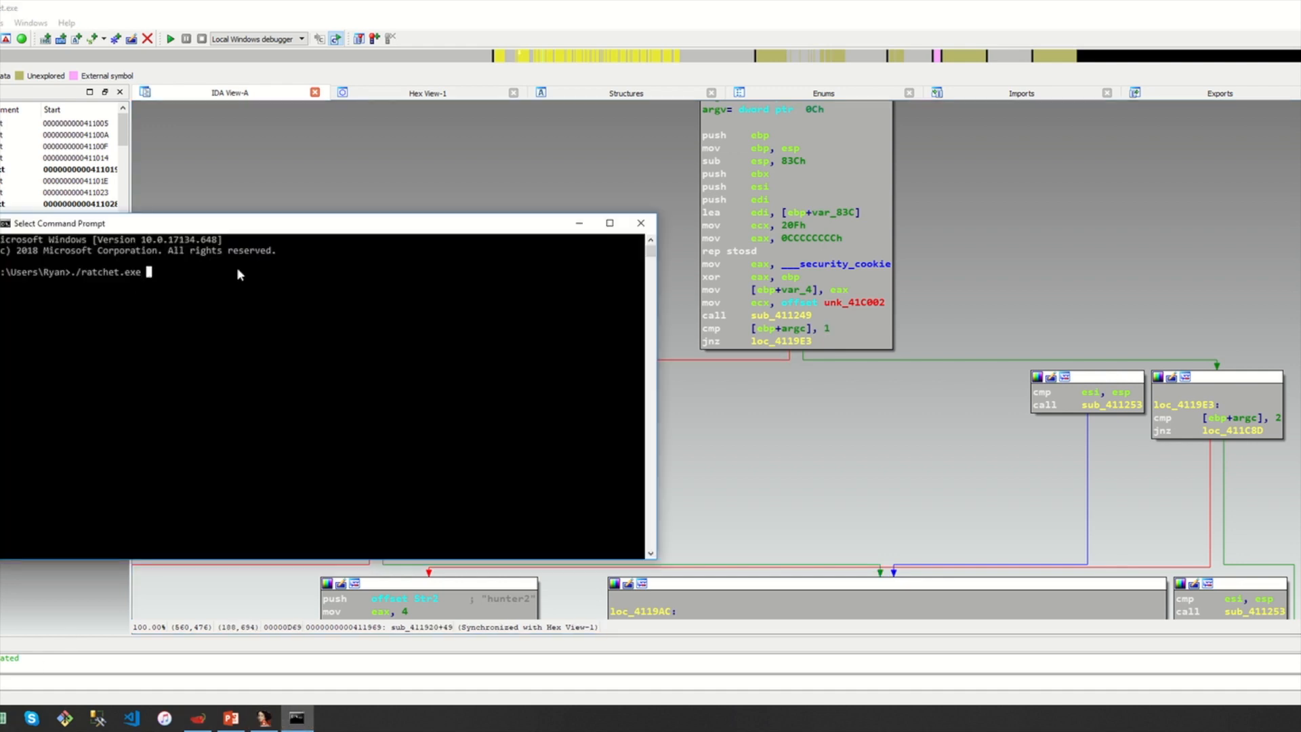
{"action": "key", "text": "Escape"}
Close the console and jump to the loc_4119E3 block in the graph
{"action": "left_click", "coordinate": [641, 223]}
{"action": "left_click_drag", "start_coordinate": [831, 425], "coordinate": [789, 424]}
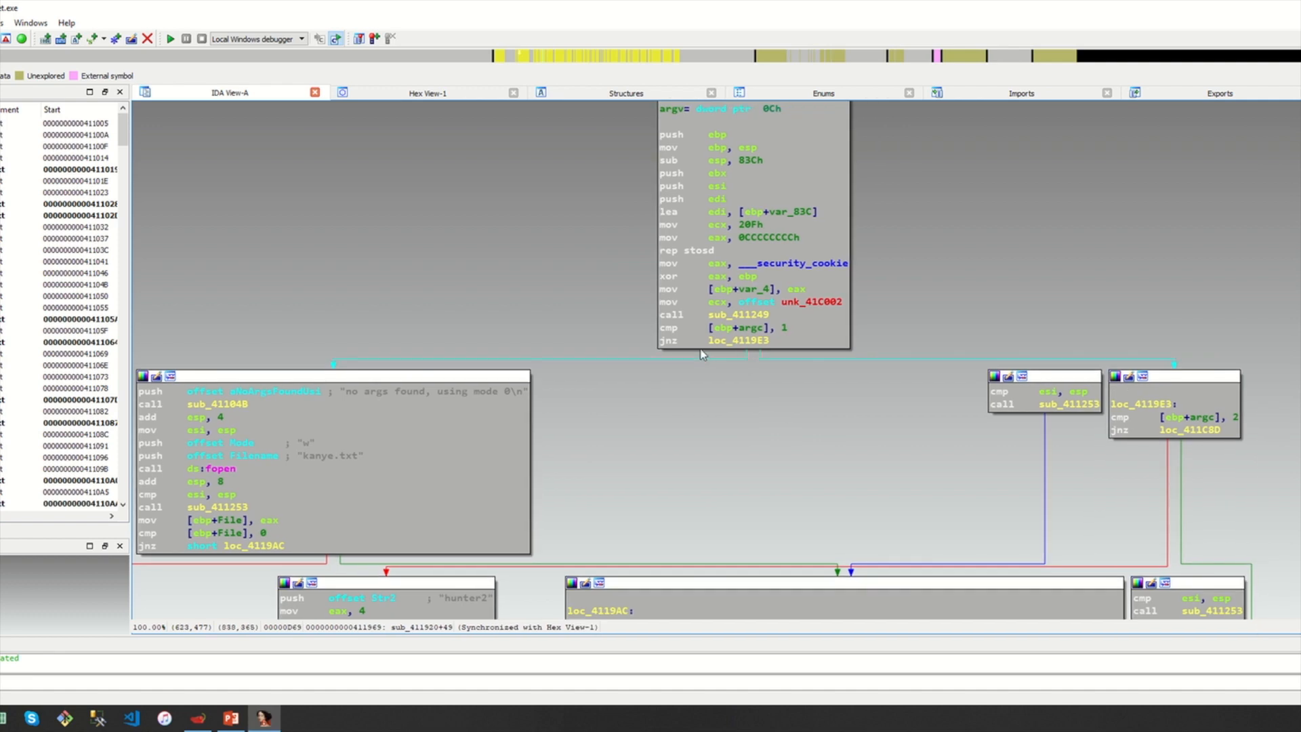
{"action": "left_click_drag", "start_coordinate": [856, 473], "coordinate": [766, 473]}
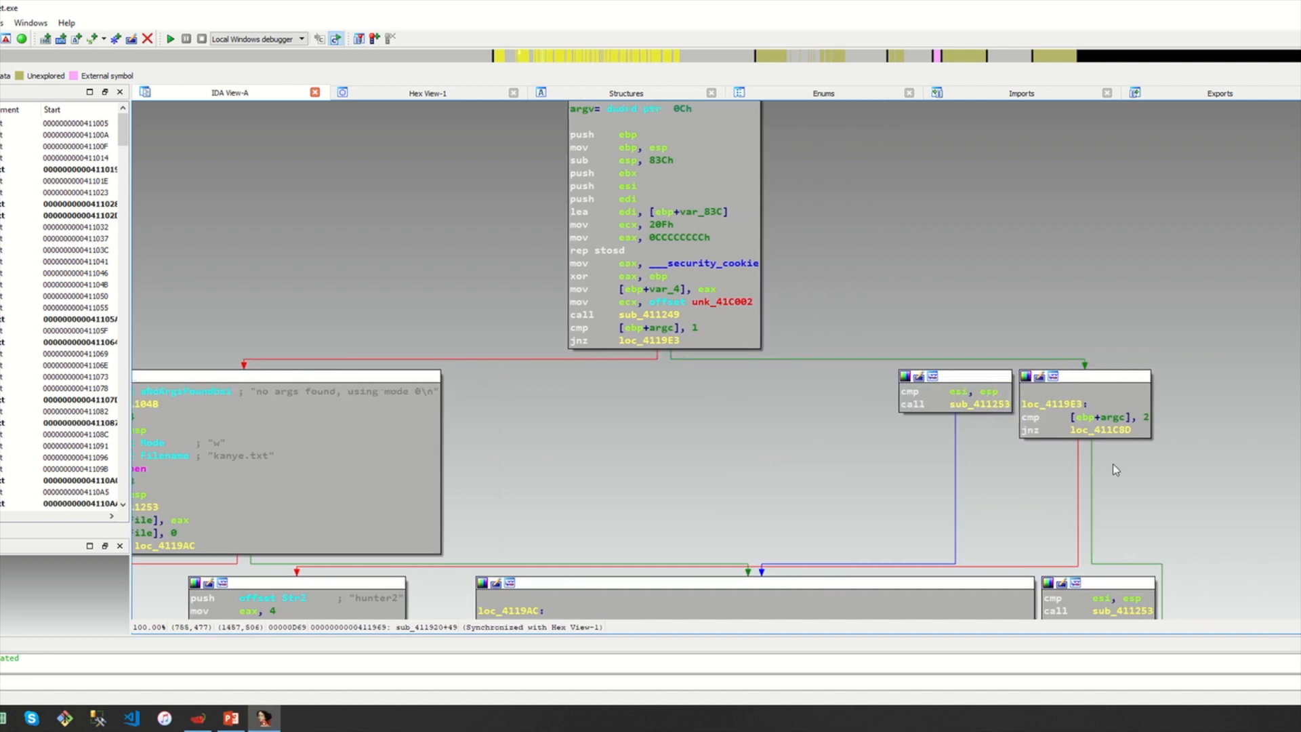
{"action": "left_click_drag", "start_coordinate": [865, 448], "coordinate": [650, 355]}
{"action": "double_click", "coordinate": [556, 284]}
Highlight argc and bring the no args found, loc_4119AC and loc_4119E3 blocks into view
{"action": "left_click", "coordinate": [809, 324]}
{"action": "left_click_drag", "start_coordinate": [830, 400], "coordinate": [841, 372]}
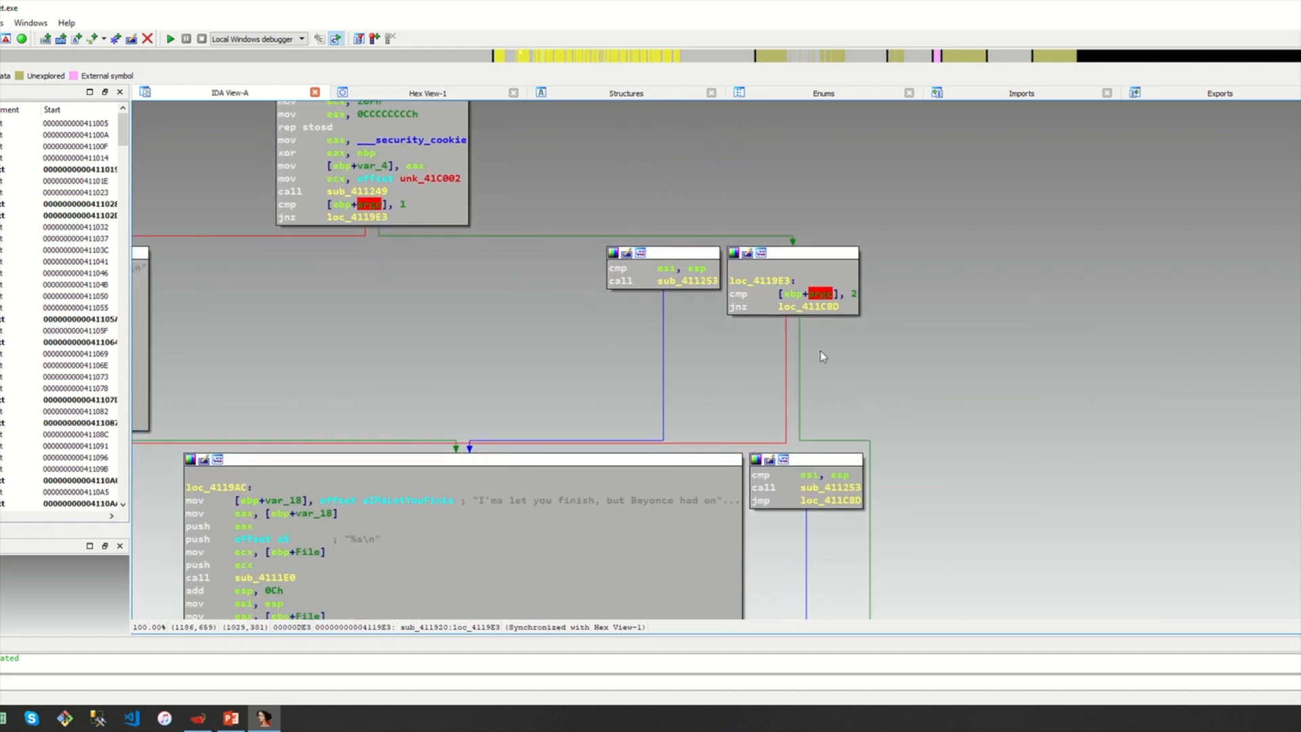
{"action": "mouse_move", "coordinate": [787, 326]}
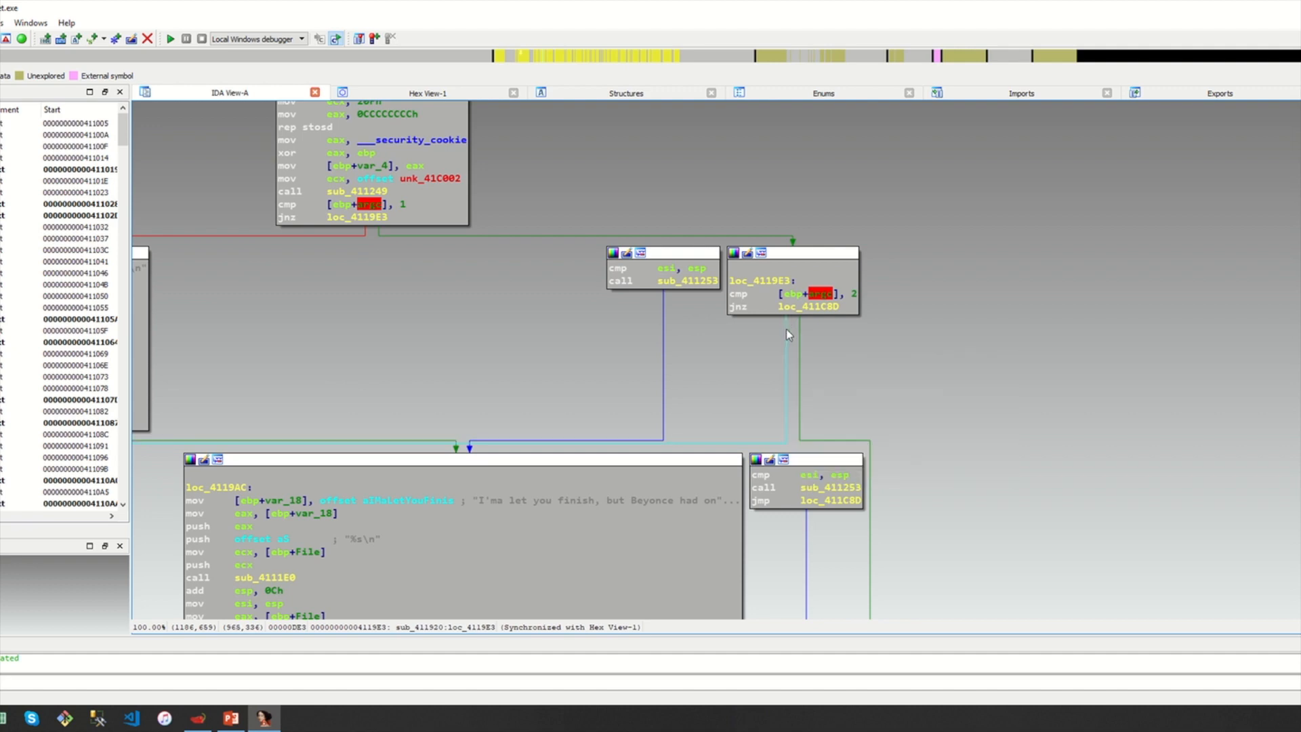
{"action": "left_click_drag", "start_coordinate": [906, 394], "coordinate": [1165, 336]}
{"action": "left_click_drag", "start_coordinate": [547, 324], "coordinate": [499, 290]}
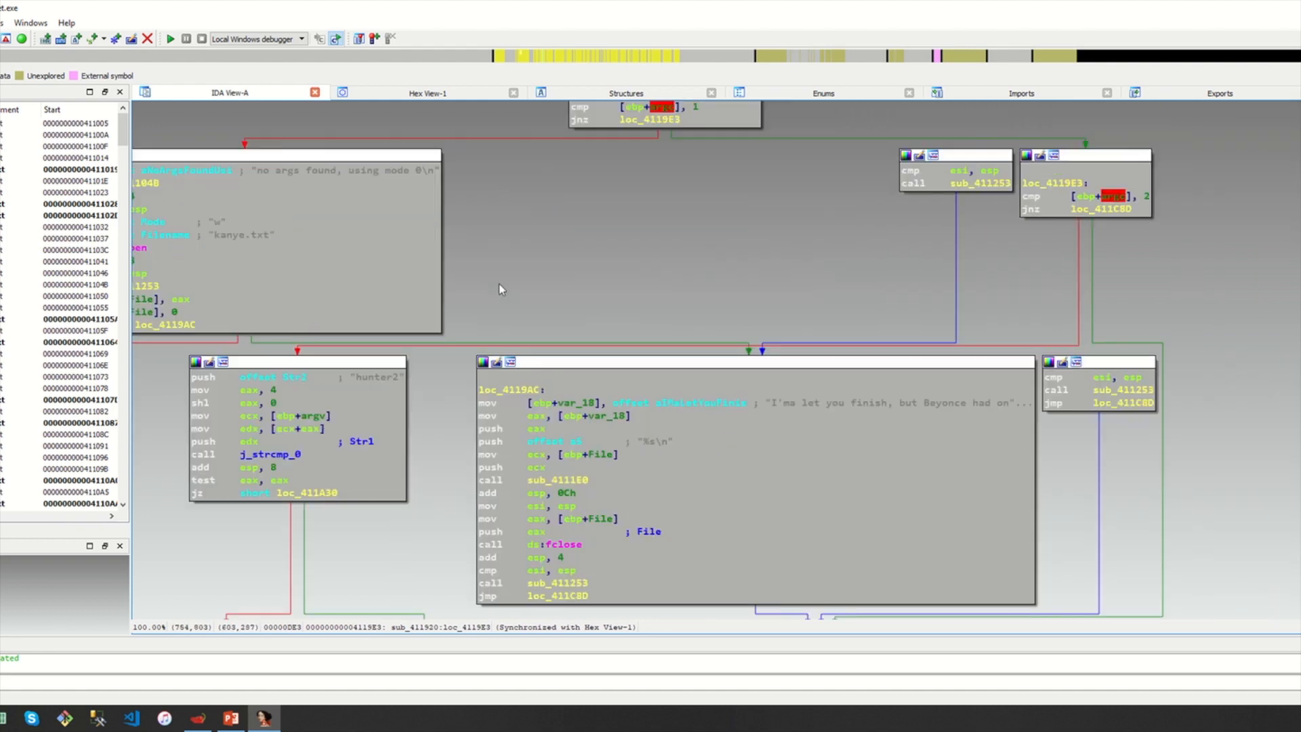
{"action": "left_click_drag", "start_coordinate": [1208, 299], "coordinate": [1014, 279]}
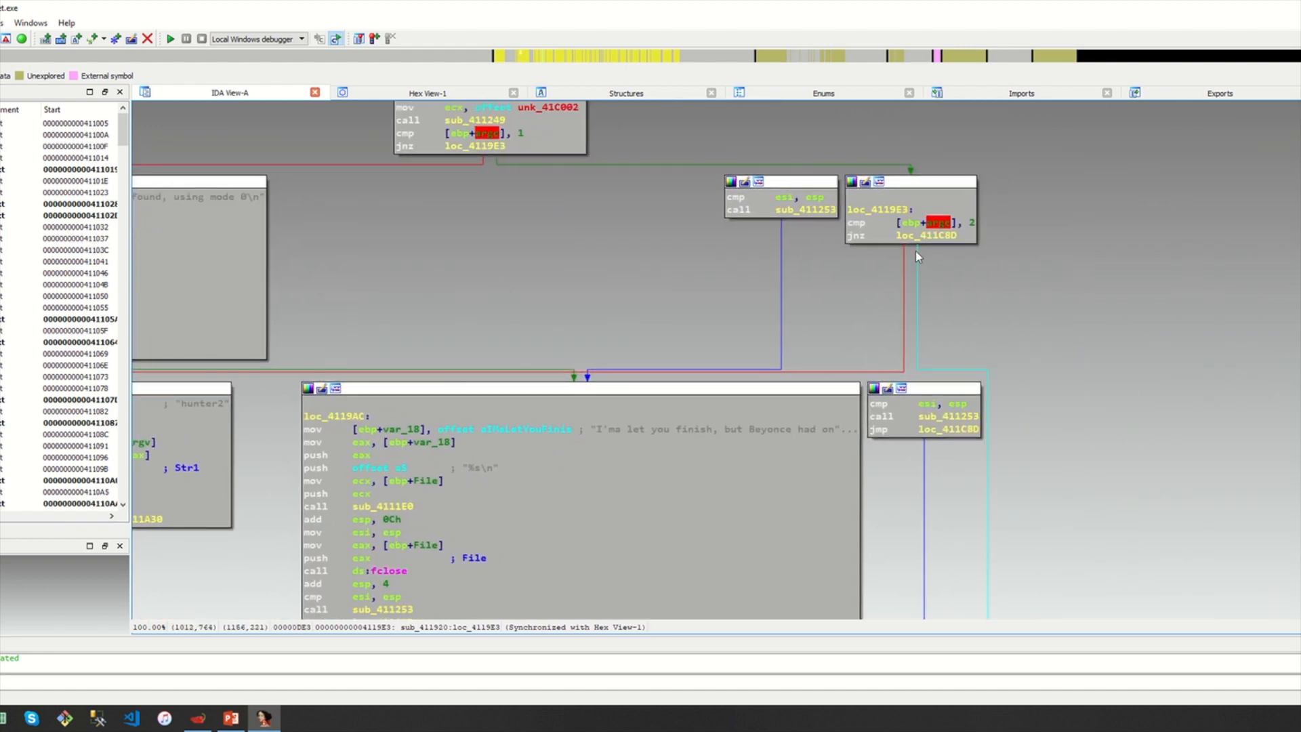
{"action": "left_click_drag", "start_coordinate": [1028, 284], "coordinate": [1083, 419]}
{"action": "left_click_drag", "start_coordinate": [729, 401], "coordinate": [755, 384]}
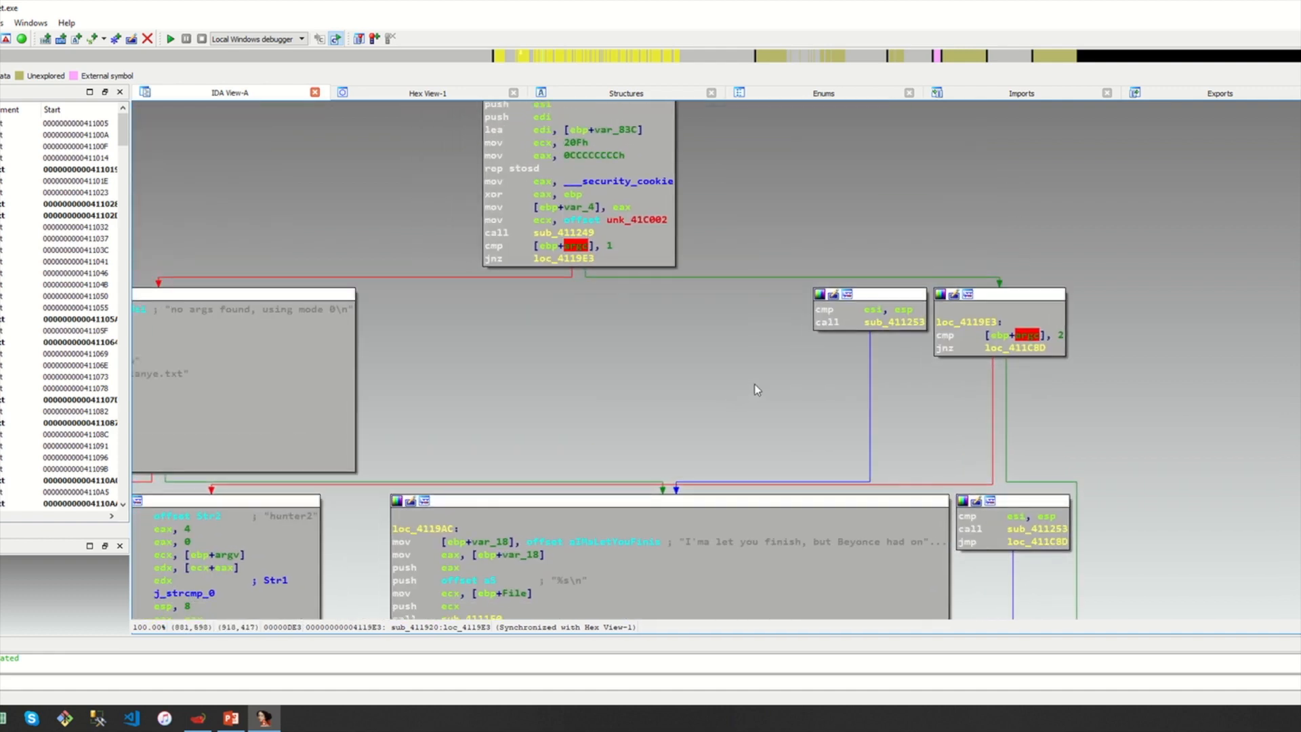
{"action": "left_click_drag", "start_coordinate": [649, 395], "coordinate": [927, 328]}
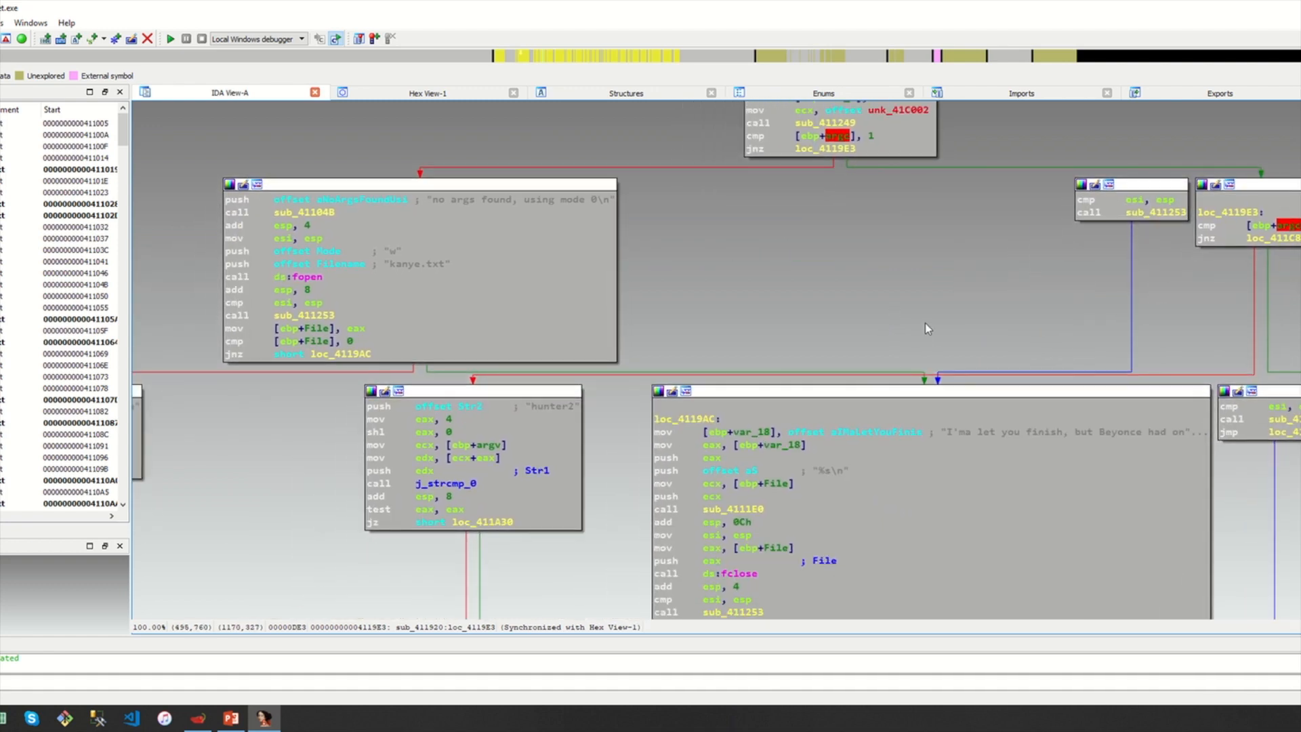
{"action": "left_click", "coordinate": [426, 420]}
{"action": "left_click", "coordinate": [657, 302]}
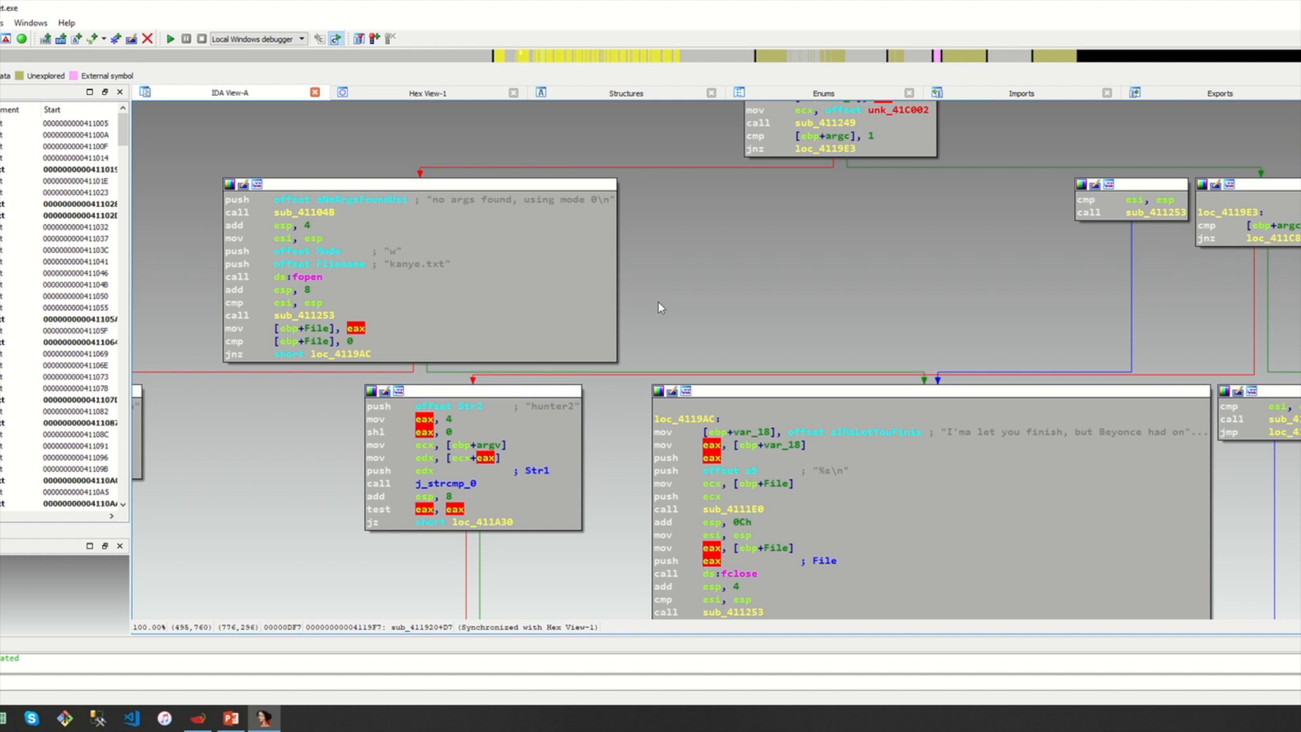
{"action": "left_click_drag", "start_coordinate": [678, 321], "coordinate": [718, 331]}
{"action": "left_click_drag", "start_coordinate": [480, 204], "coordinate": [570, 203]}
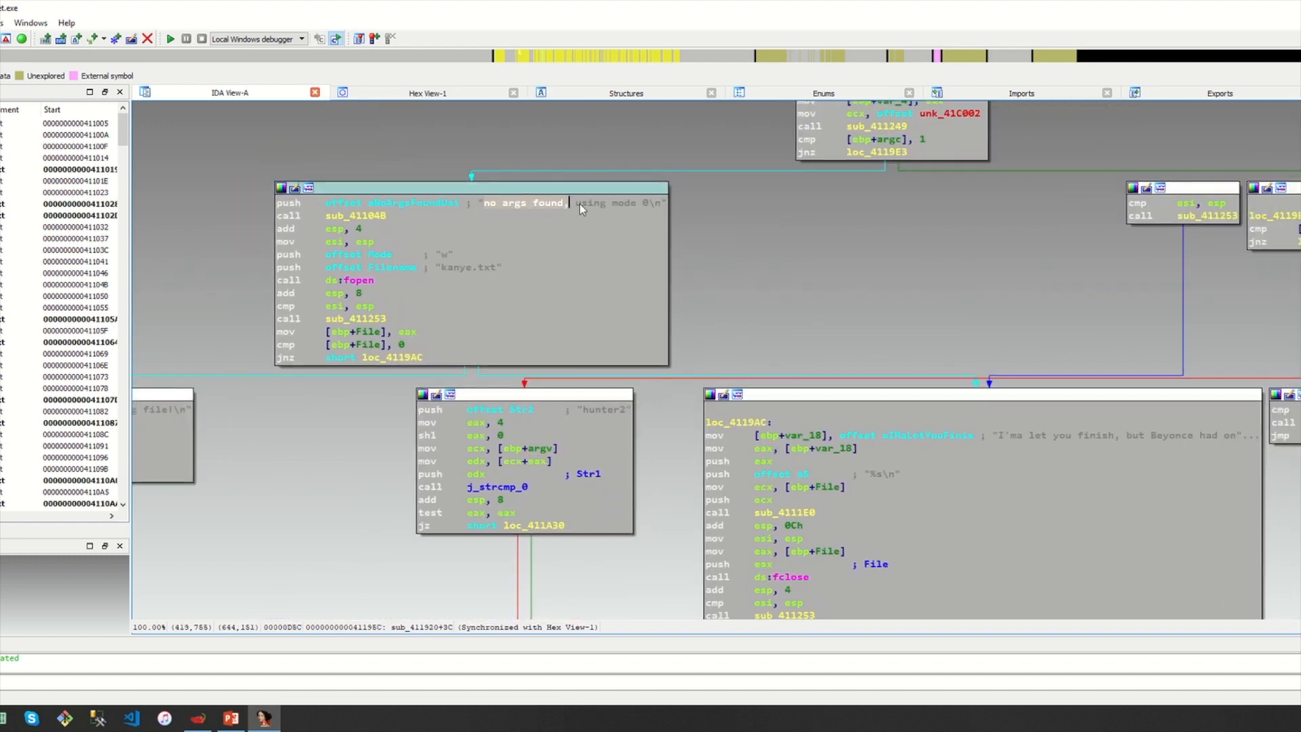
{"action": "left_click", "coordinate": [754, 251]}
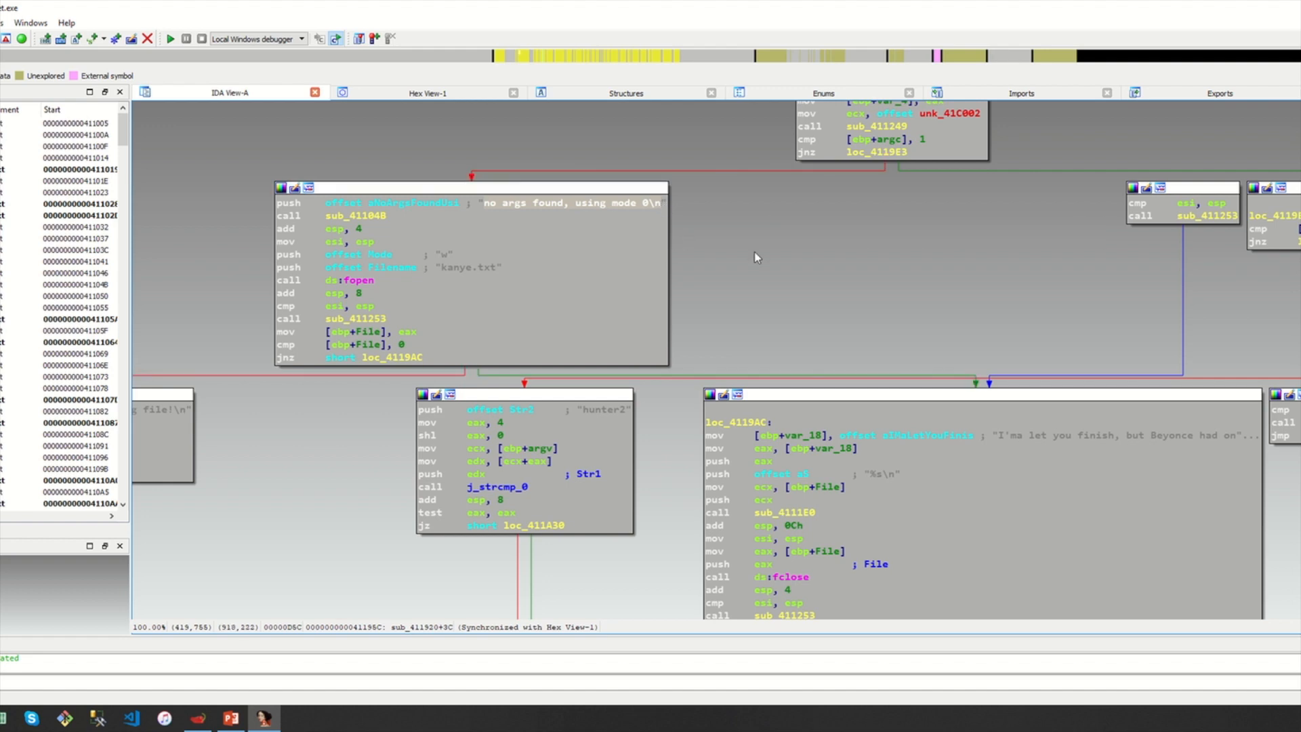
{"action": "left_click", "coordinate": [522, 223]}
{"action": "left_click_drag", "start_coordinate": [951, 292], "coordinate": [893, 293]}
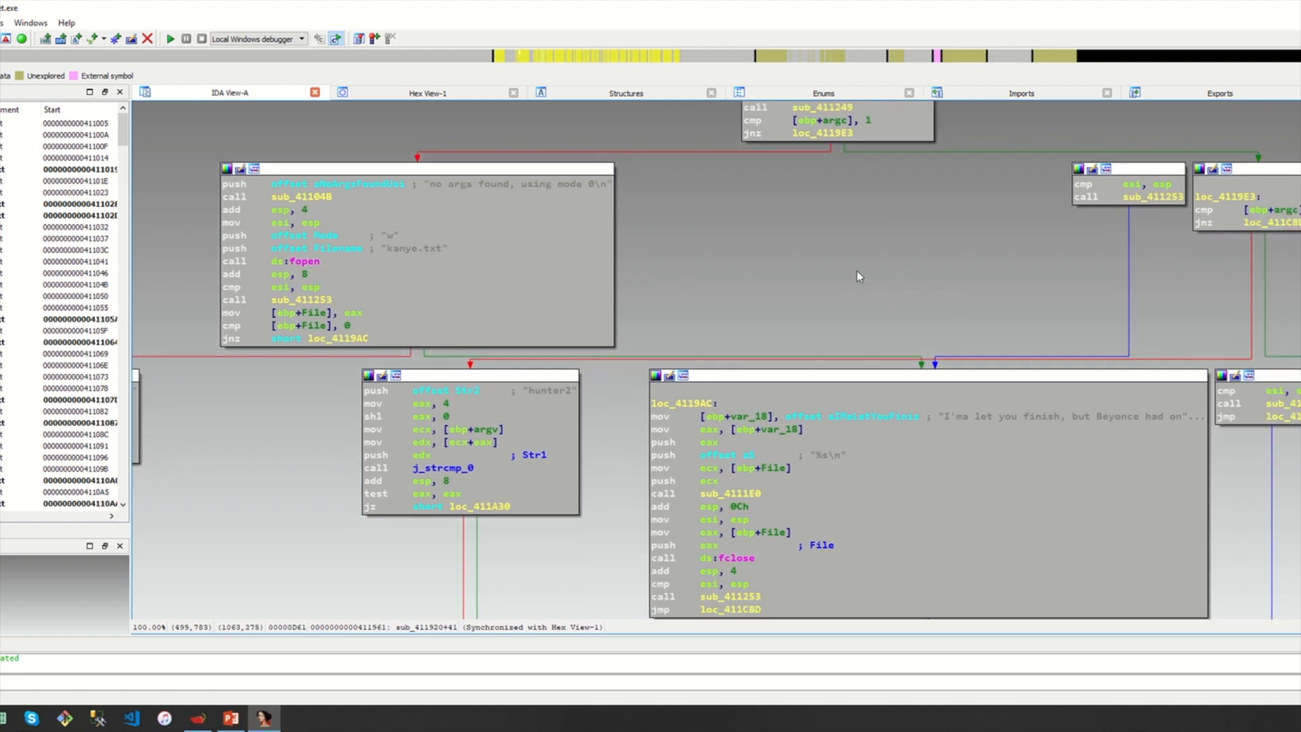
{"action": "scroll", "coordinate": [856, 270], "scroll_direction": "right", "scroll_amount": 5}
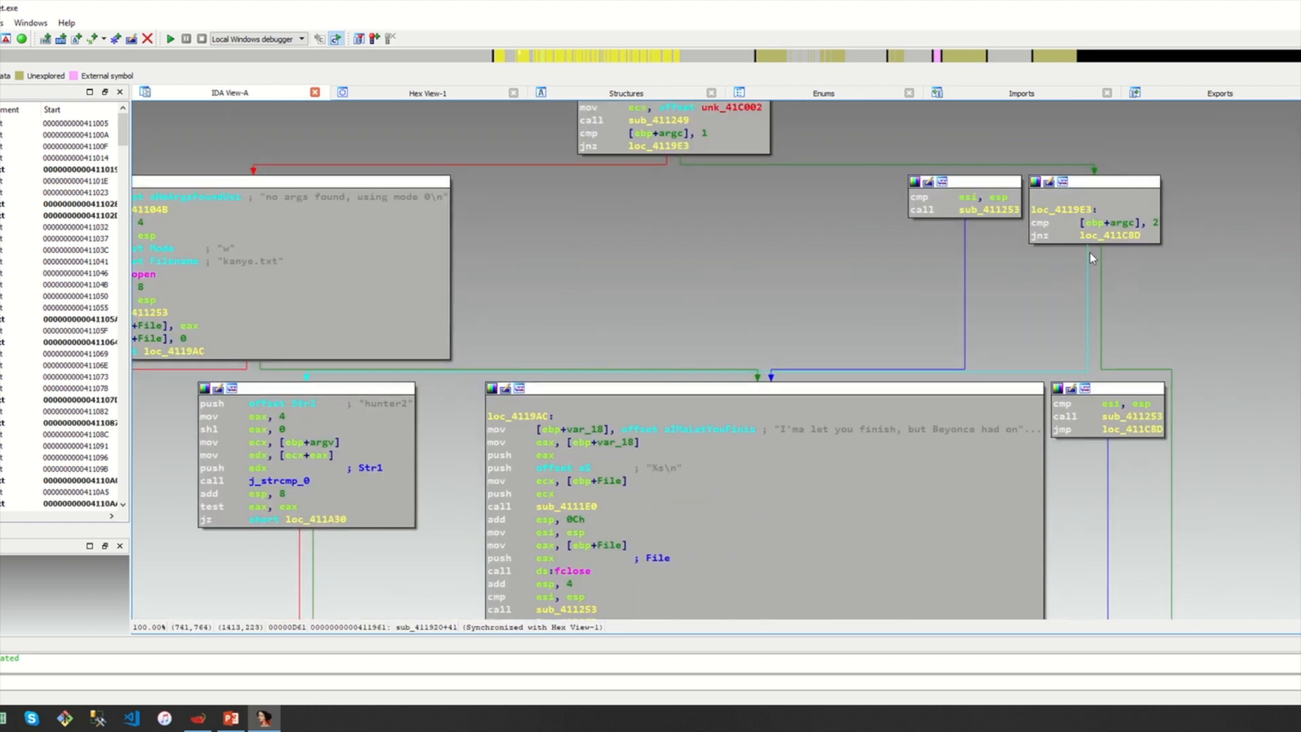
Bring the password correct block into view and scroll through the network-sending code
{"action": "mouse_move", "coordinate": [1087, 252]}
{"action": "left_click_drag", "start_coordinate": [737, 291], "coordinate": [888, 95]}
{"action": "left_click_drag", "start_coordinate": [735, 581], "coordinate": [757, 324]}
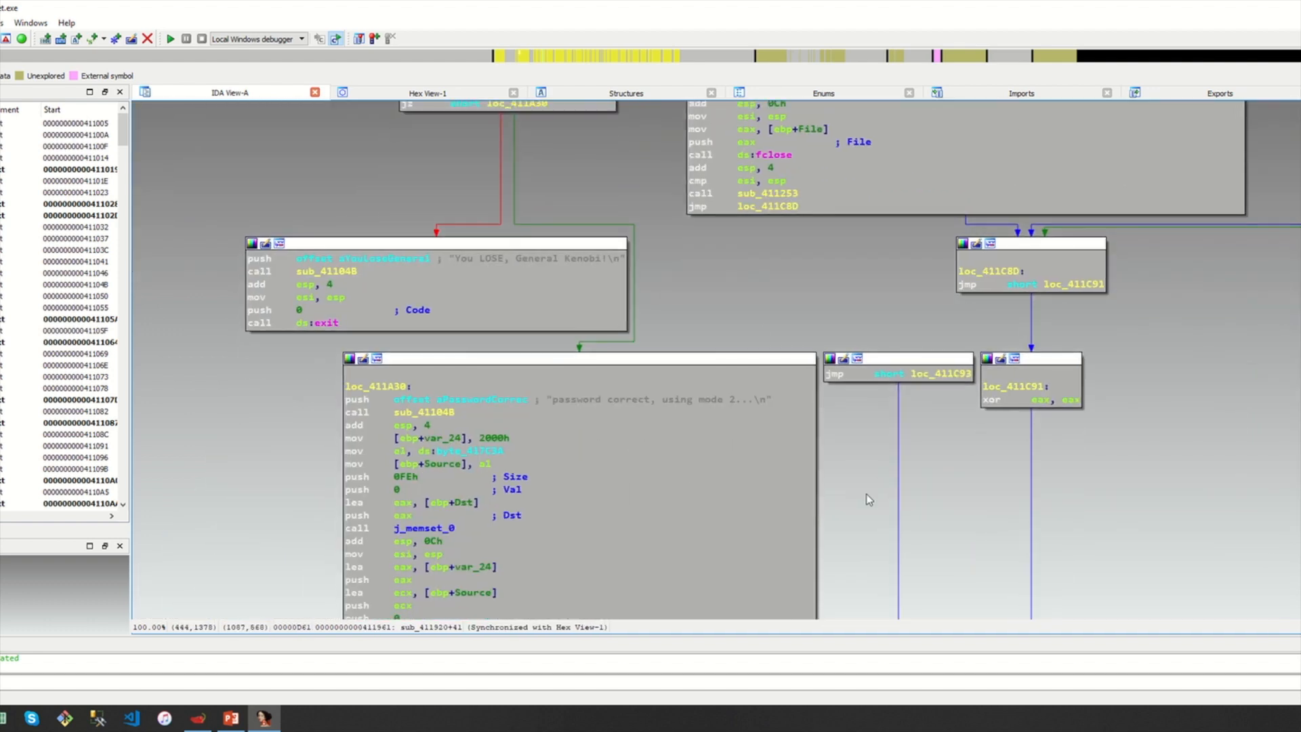
{"action": "scroll", "coordinate": [867, 494], "scroll_direction": "down", "scroll_amount": 10}
{"action": "scroll", "coordinate": [897, 451], "scroll_direction": "down", "scroll_amount": 20}
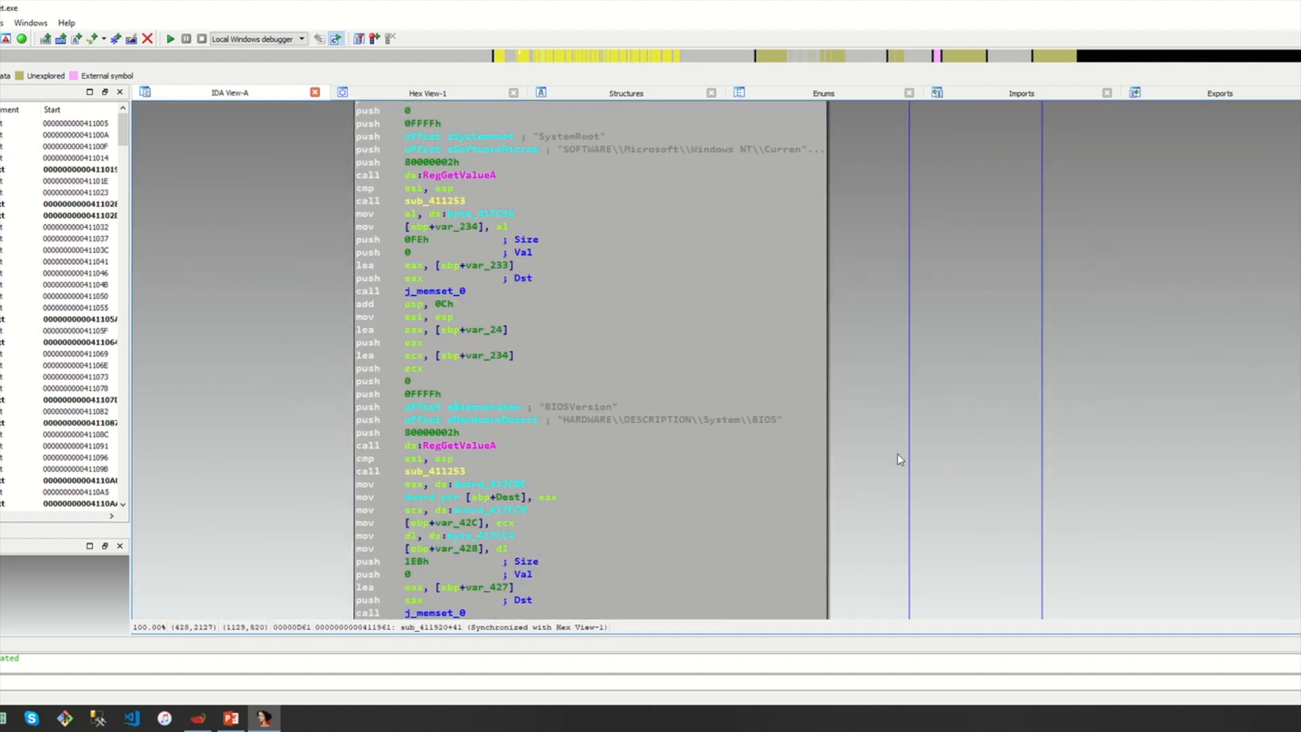
{"action": "scroll", "coordinate": [897, 453], "scroll_direction": "down", "scroll_amount": 16}
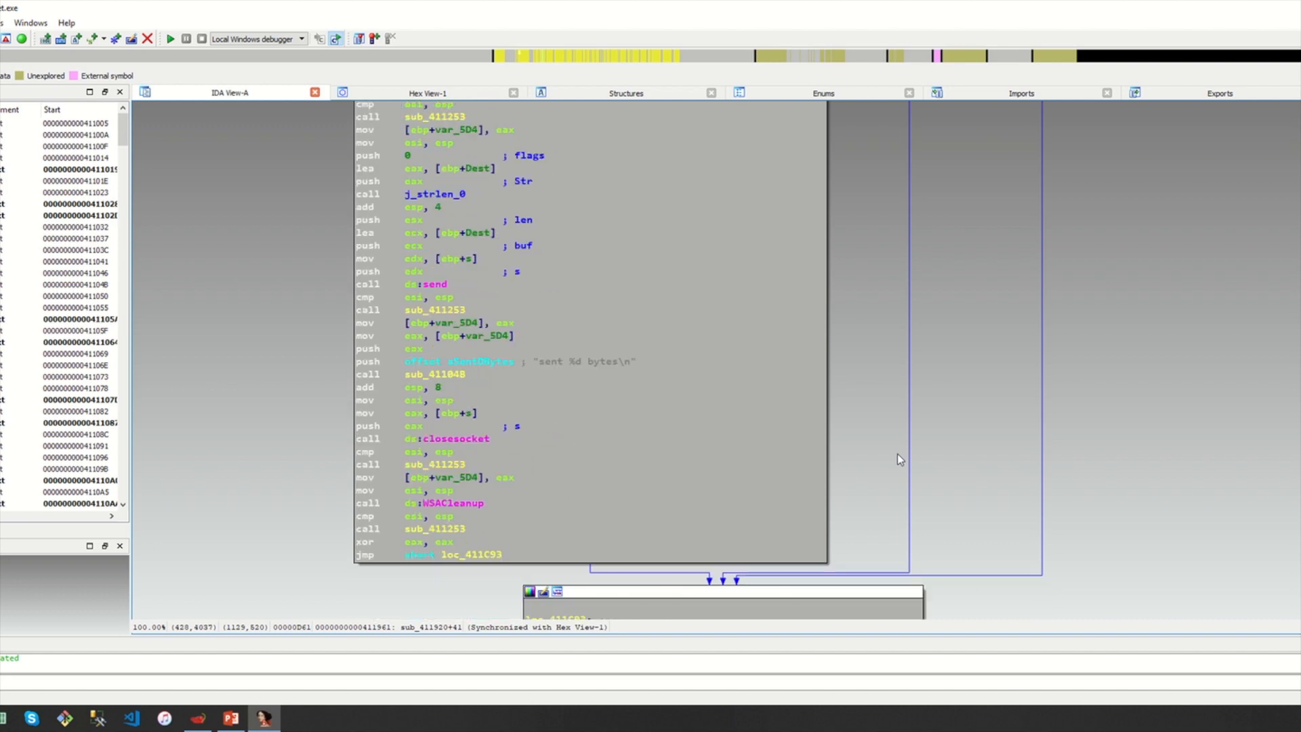
{"action": "scroll", "coordinate": [916, 469], "scroll_direction": "up", "scroll_amount": 3}
{"action": "scroll", "coordinate": [912, 494], "scroll_direction": "up", "scroll_amount": 20}
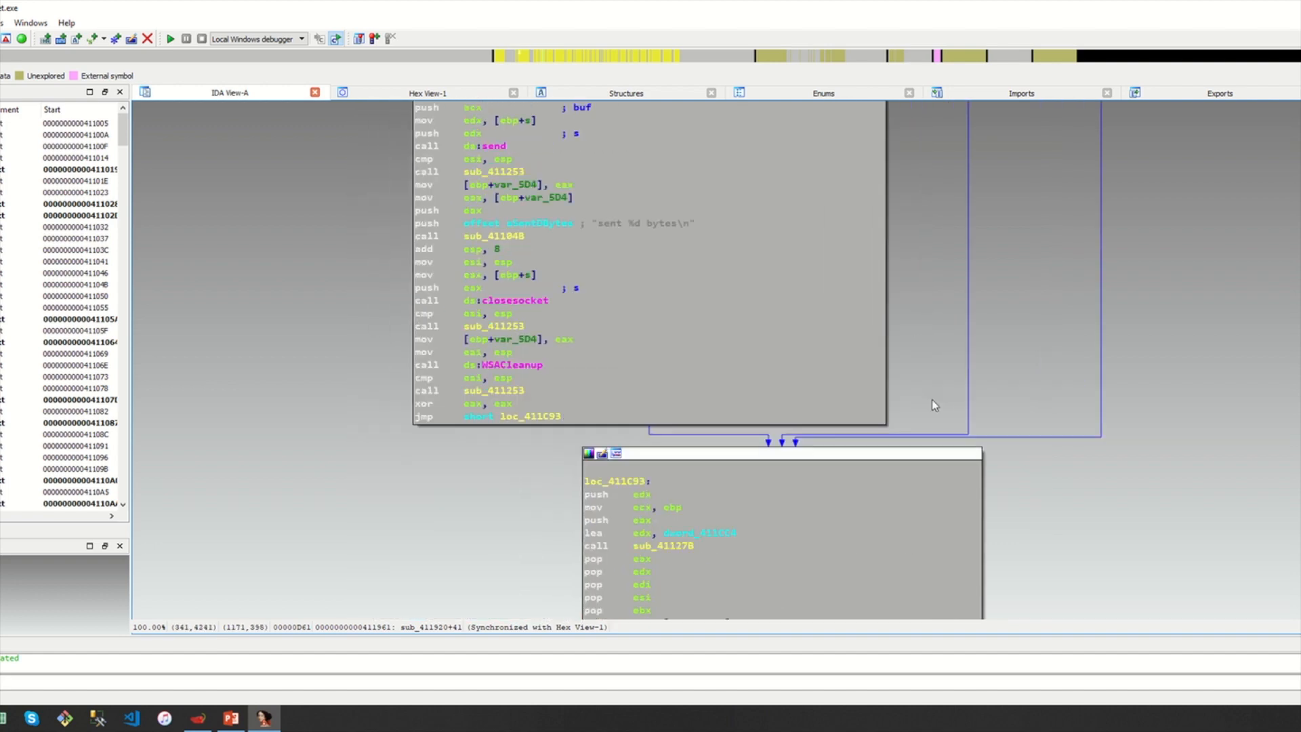
{"action": "scroll", "coordinate": [912, 496], "scroll_direction": "up", "scroll_amount": 20}
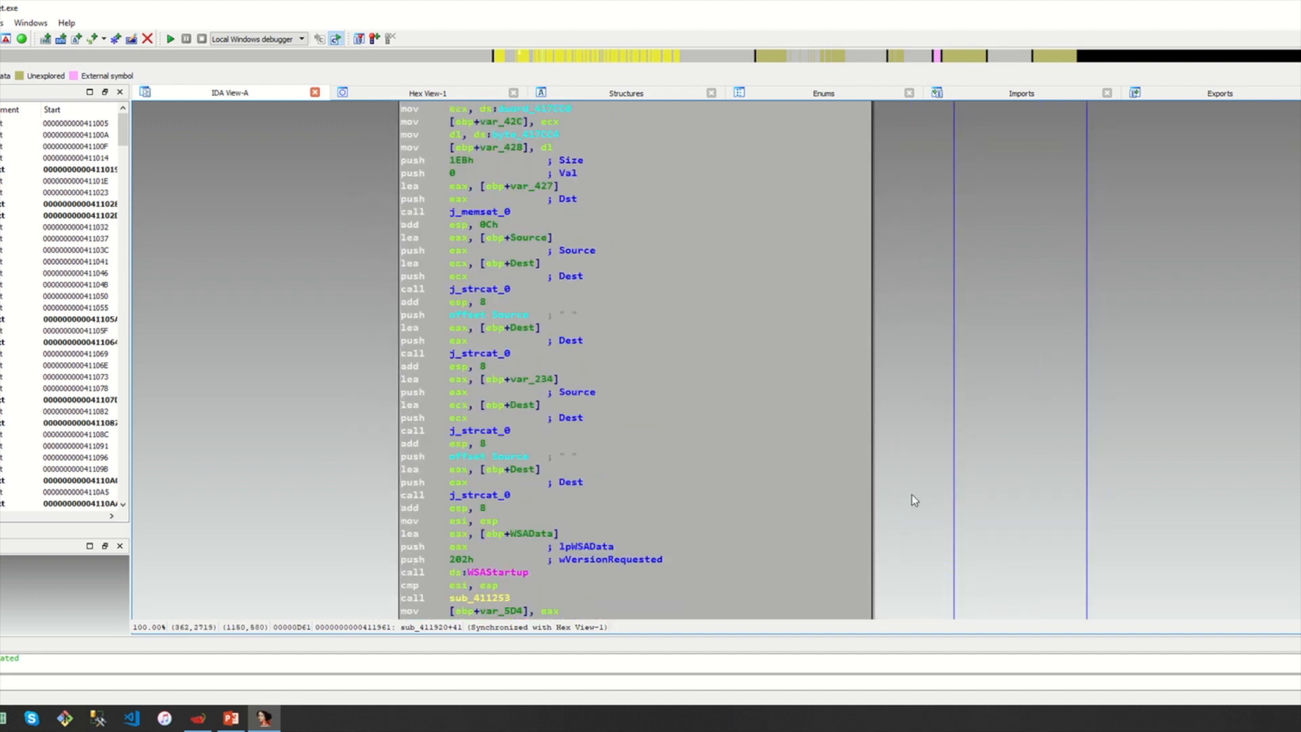
{"action": "scroll", "coordinate": [912, 494], "scroll_direction": "up", "scroll_amount": 10}
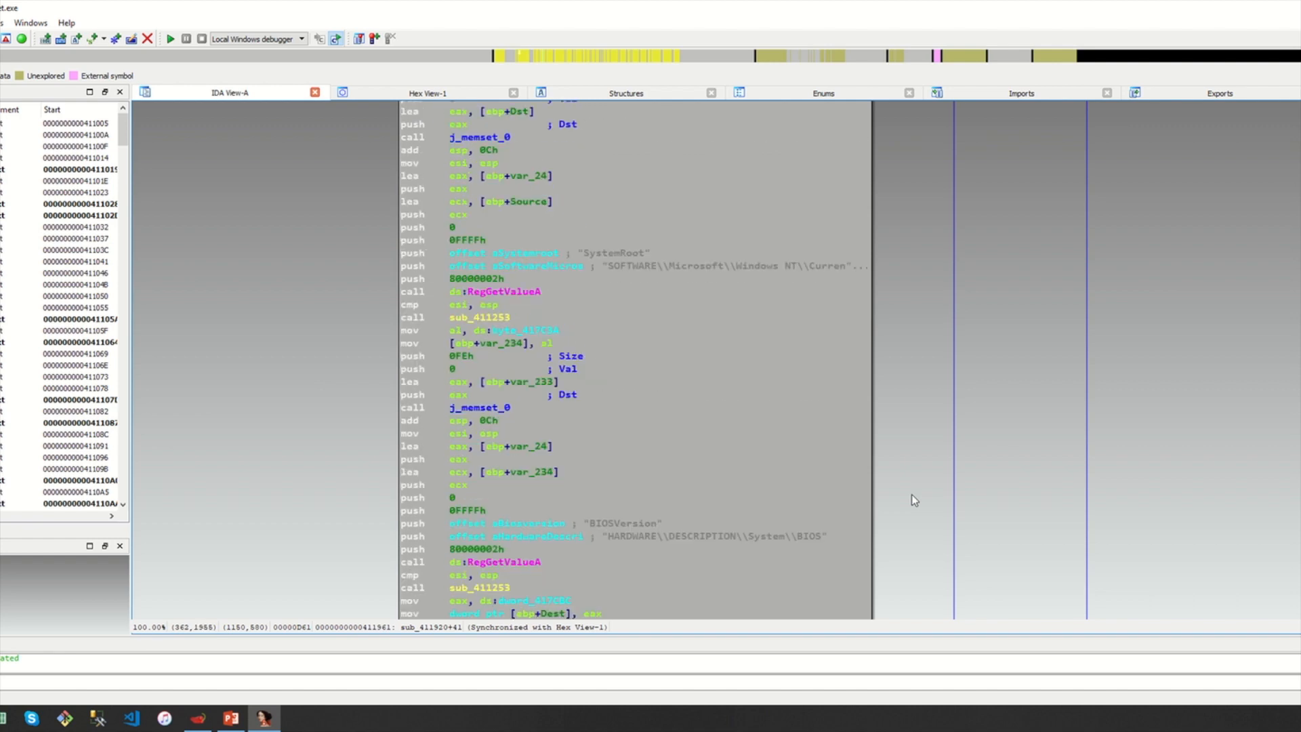
{"action": "mouse_move", "coordinate": [473, 285]}
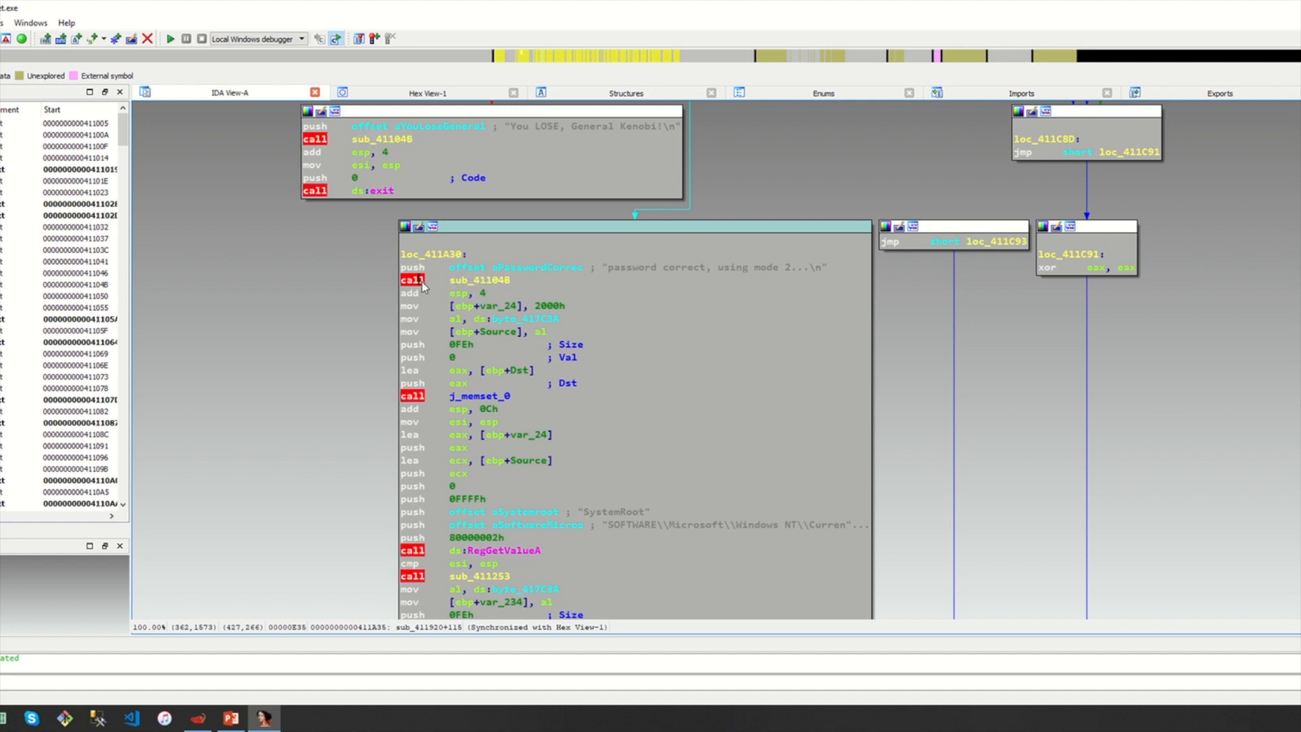
{"action": "scroll", "coordinate": [890, 438], "scroll_direction": "down", "scroll_amount": 5}
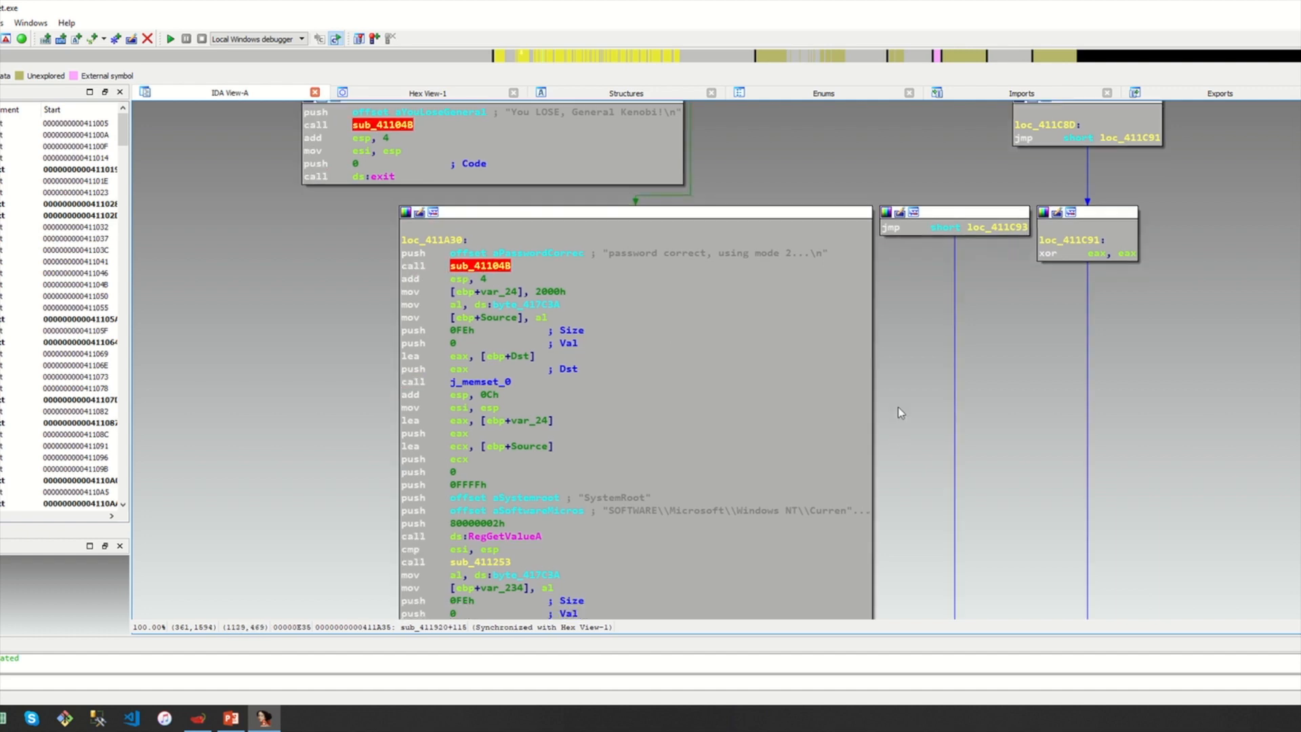
{"action": "left_click", "coordinate": [493, 419]}
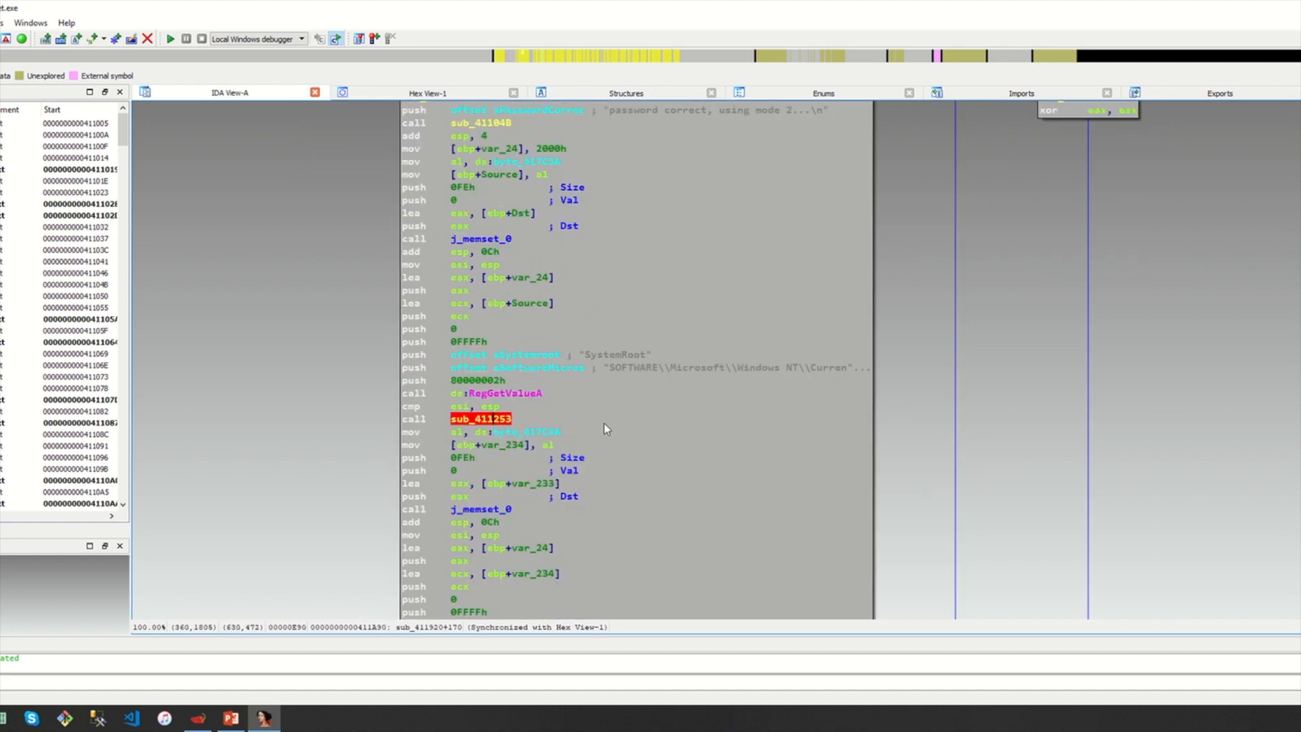
{"action": "double_click", "coordinate": [499, 420]}
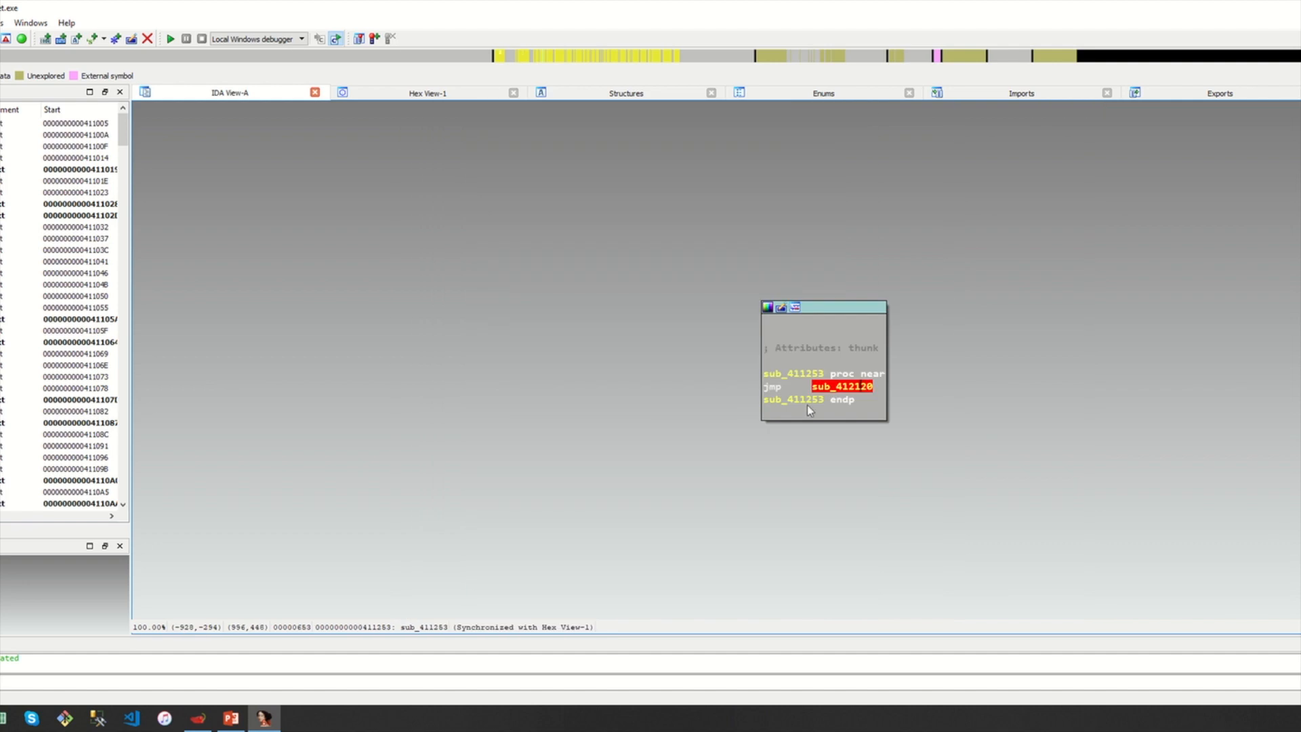
{"action": "key", "text": "Escape"}
{"action": "scroll", "coordinate": [889, 382], "scroll_direction": "down", "scroll_amount": 20}
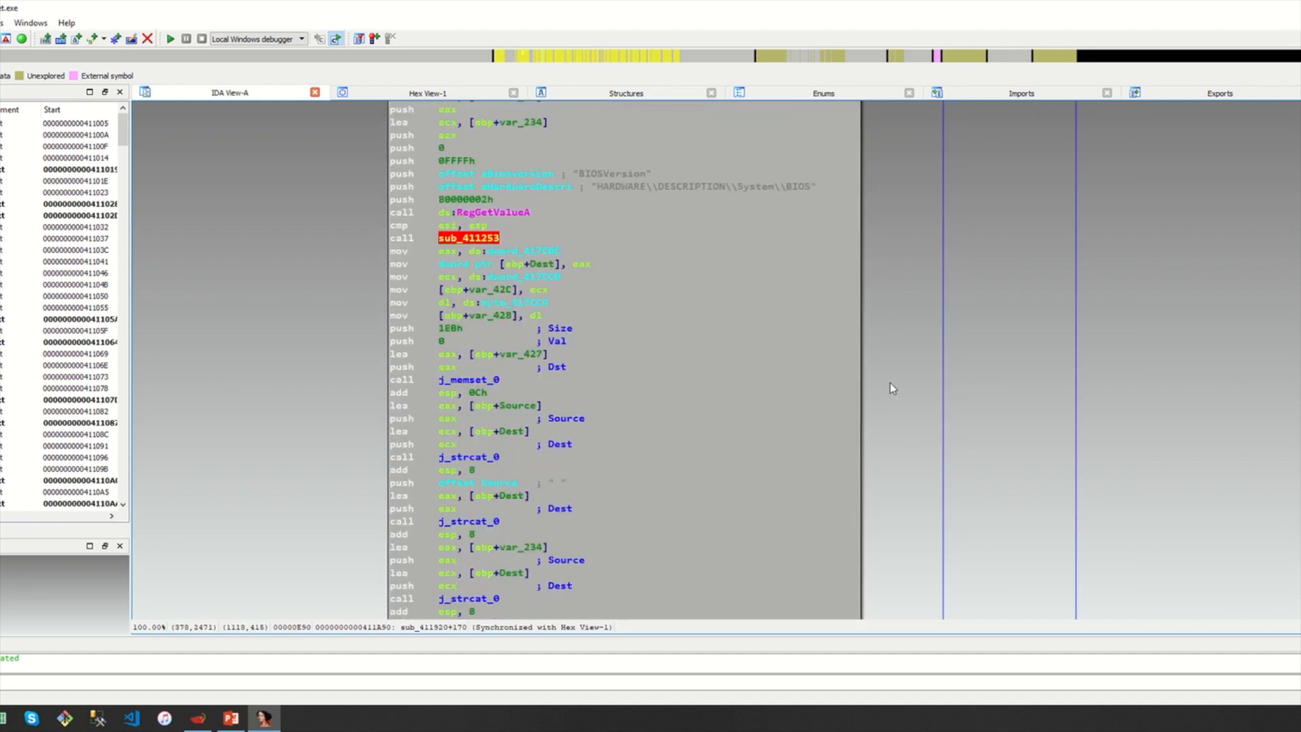
{"action": "scroll", "coordinate": [890, 383], "scroll_direction": "up", "scroll_amount": 20}
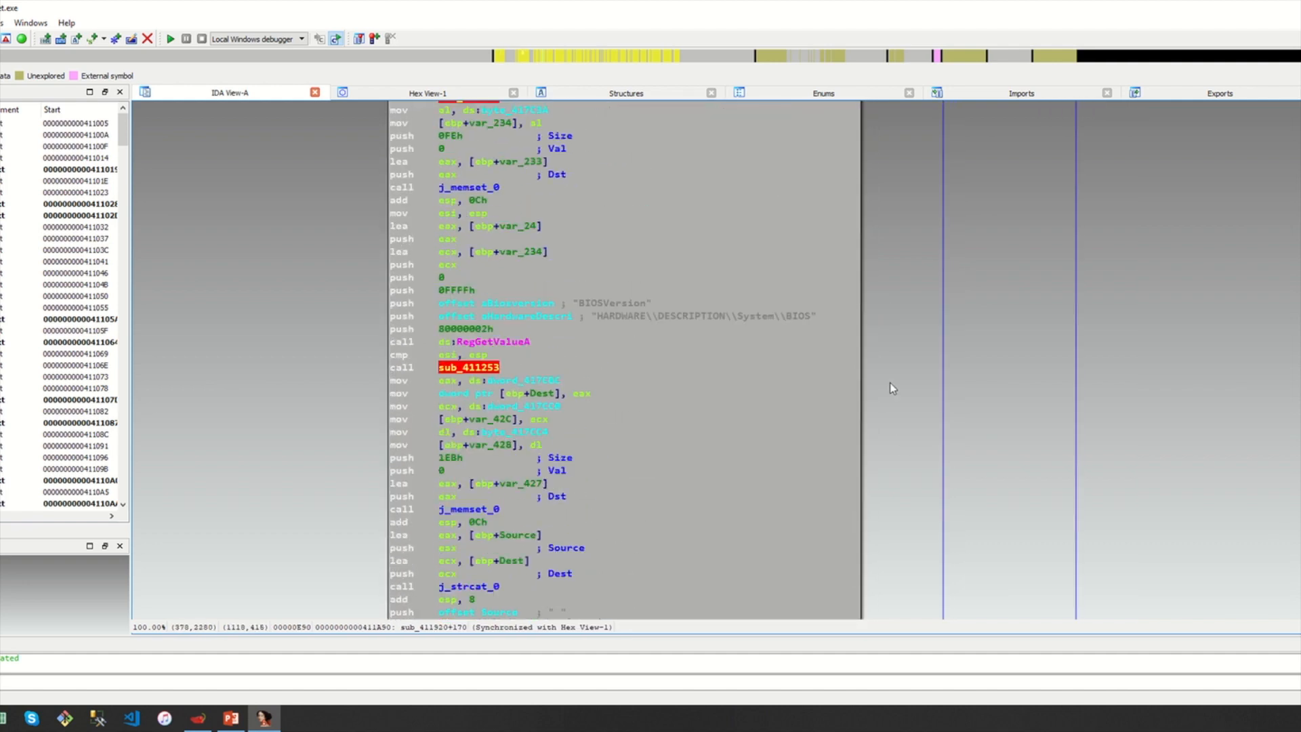
{"action": "left_click_drag", "start_coordinate": [1151, 309], "coordinate": [952, 454]}
{"action": "left_click_drag", "start_coordinate": [1023, 352], "coordinate": [1066, 188]}
{"action": "left_click_drag", "start_coordinate": [1025, 407], "coordinate": [1069, 281]}
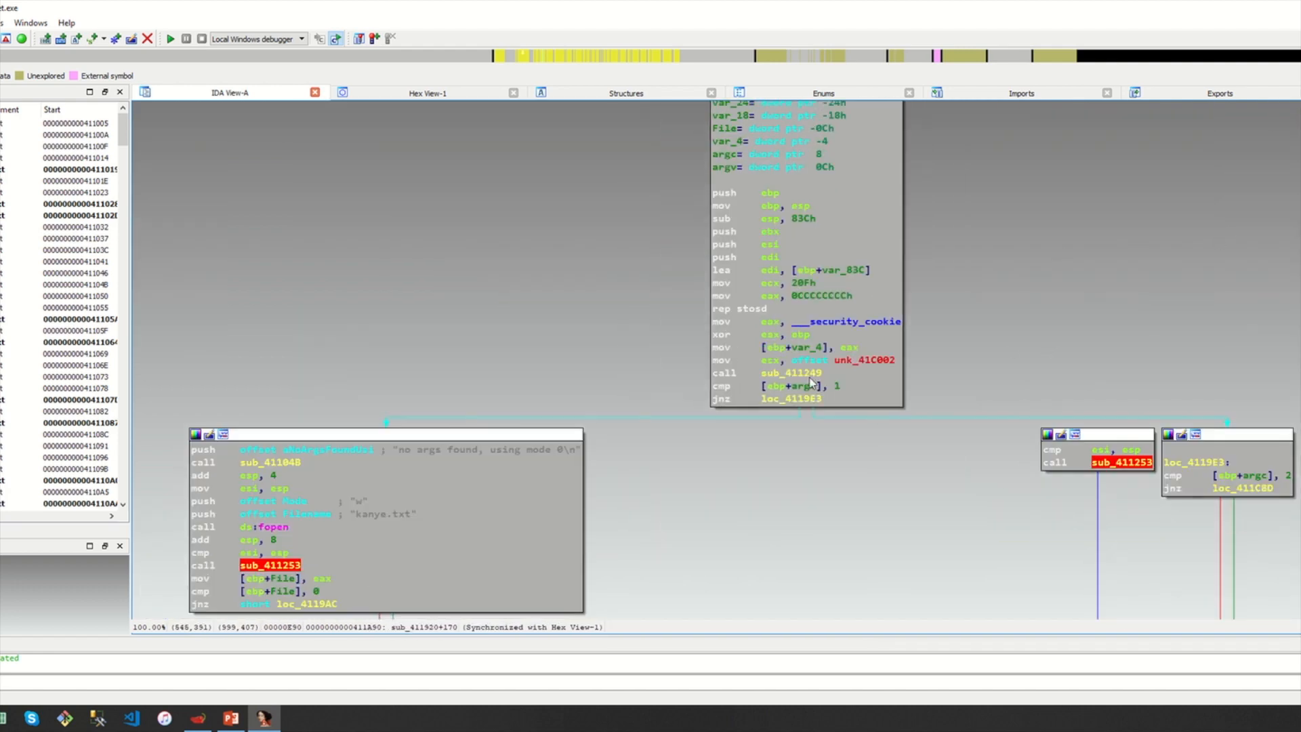
{"action": "double_click", "coordinate": [791, 373]}
{"action": "key", "text": "Escape"}
{"action": "left_click_drag", "start_coordinate": [777, 521], "coordinate": [910, 357]}
{"action": "left_click_drag", "start_coordinate": [840, 400], "coordinate": [918, 219]}
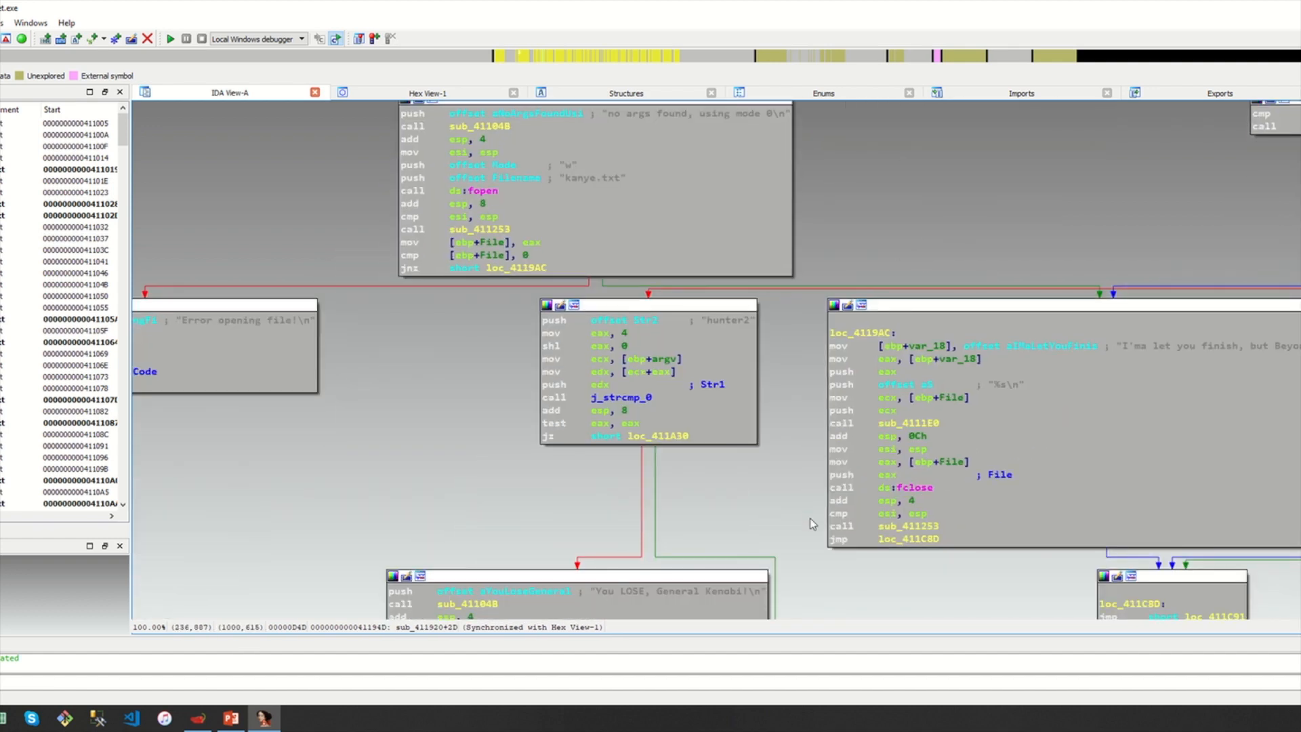
{"action": "left_click_drag", "start_coordinate": [810, 518], "coordinate": [749, 438]}
{"action": "left_click_drag", "start_coordinate": [746, 520], "coordinate": [681, 273]}
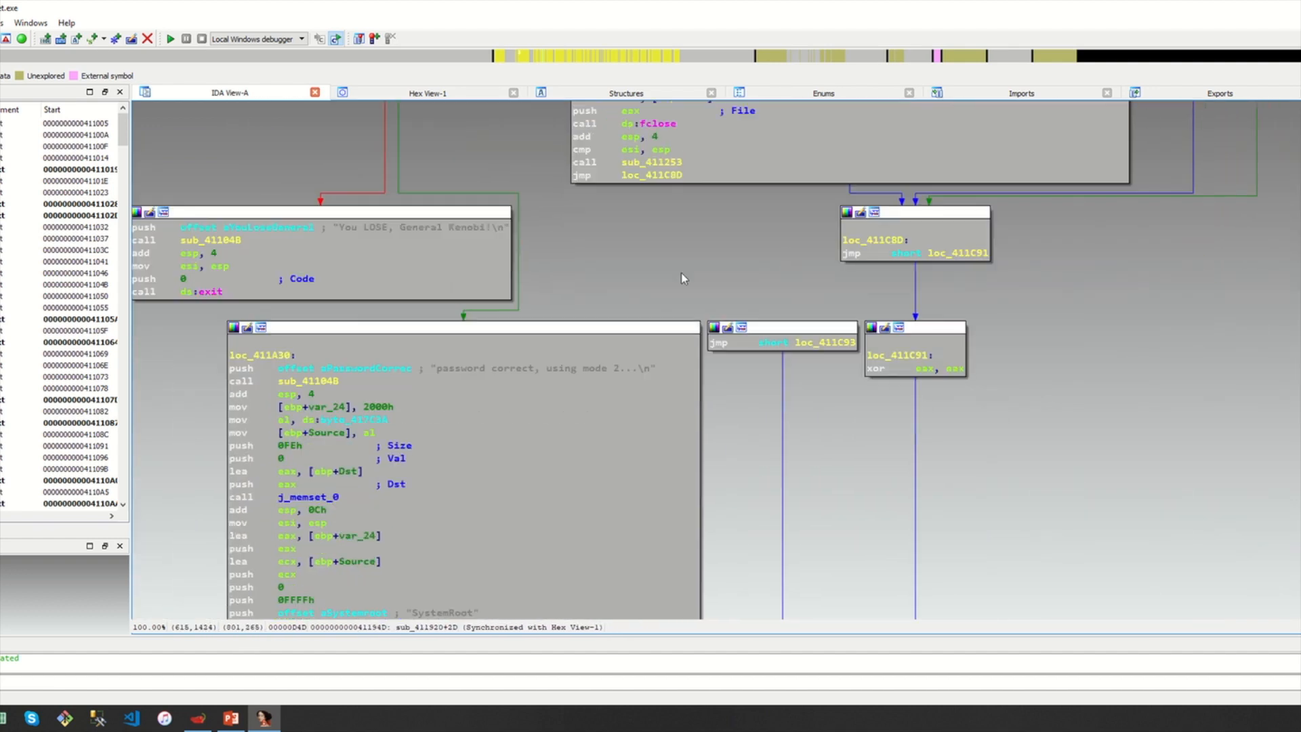
{"action": "scroll", "coordinate": [681, 273], "scroll_direction": "down", "scroll_amount": 15}
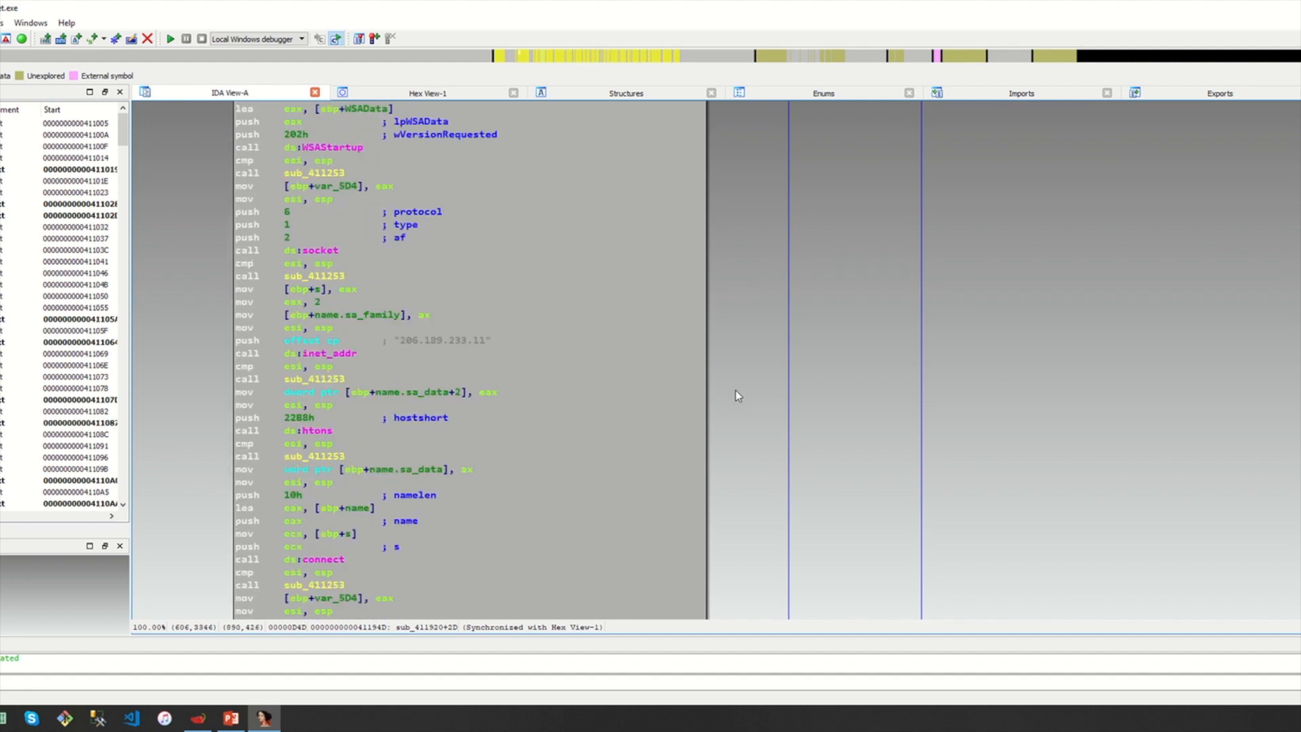
{"action": "scroll", "coordinate": [738, 396], "scroll_direction": "down", "scroll_amount": 5}
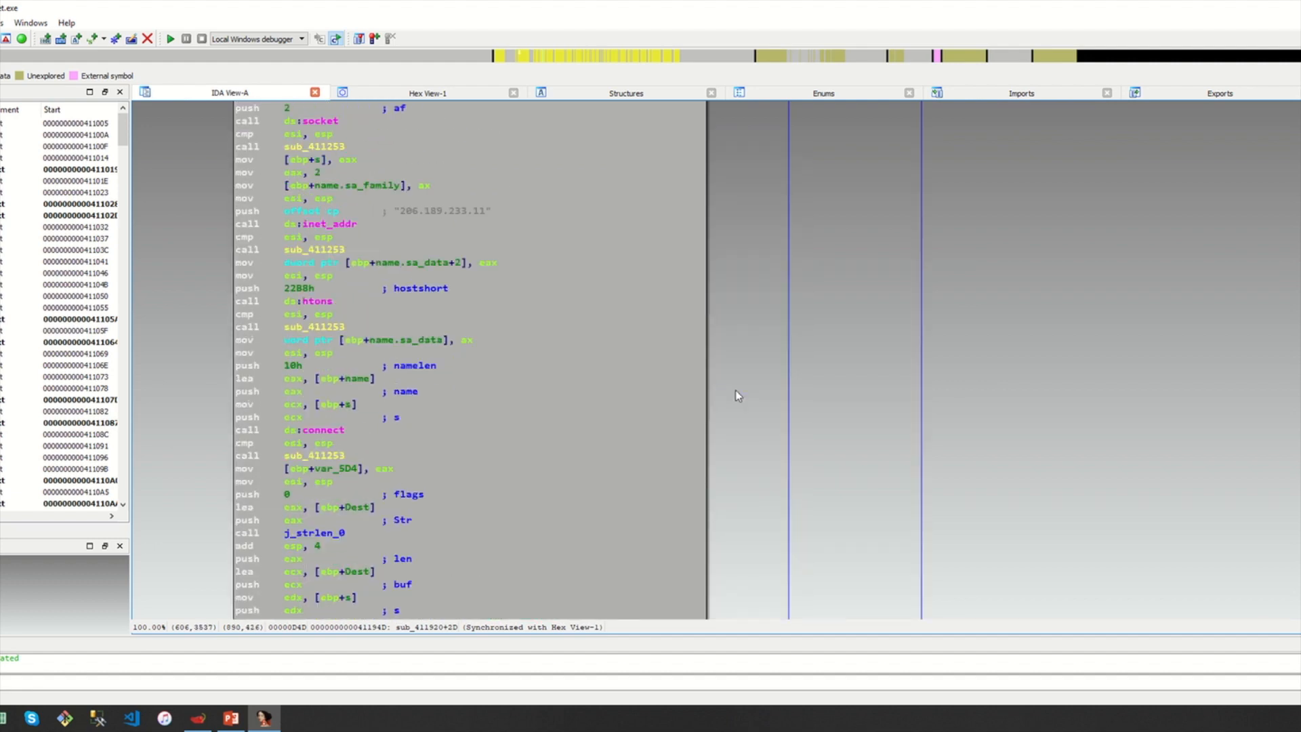
{"action": "scroll", "coordinate": [738, 396], "scroll_direction": "up", "scroll_amount": 20}
{"action": "left_click_drag", "start_coordinate": [615, 420], "coordinate": [584, 233]}
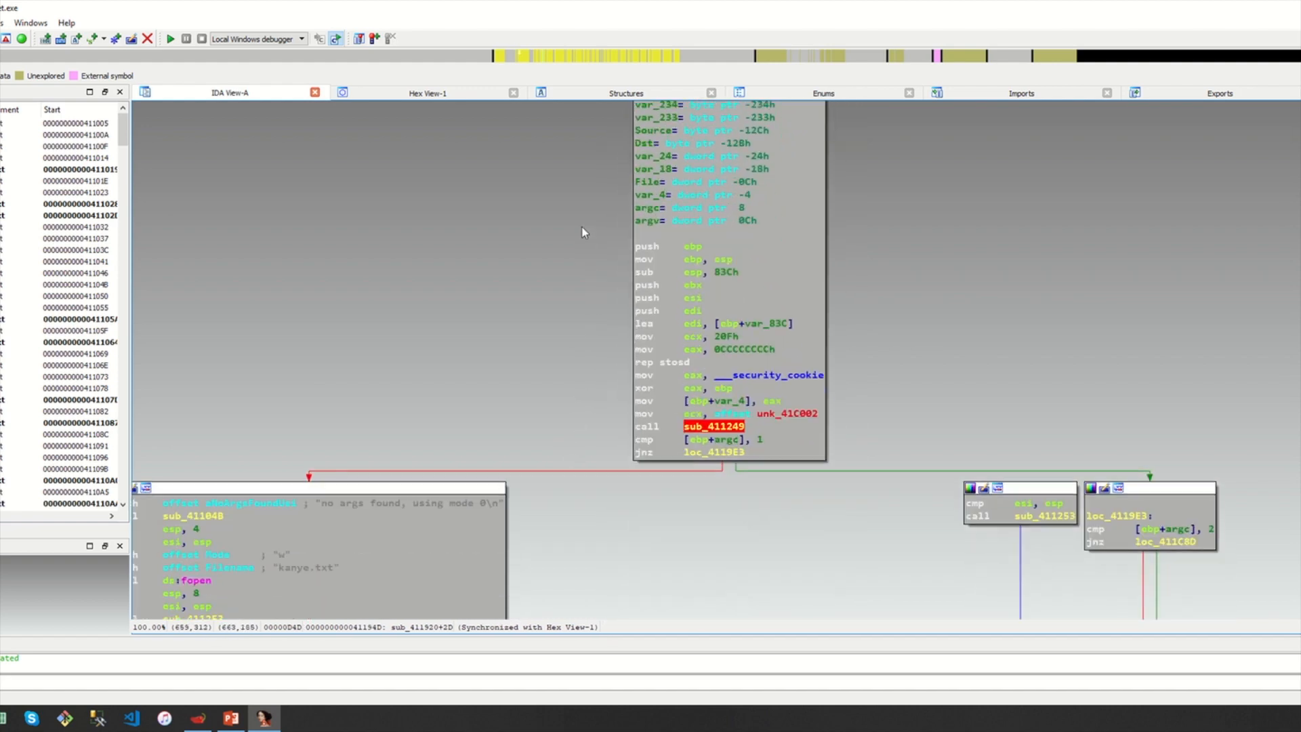
{"action": "left_click_drag", "start_coordinate": [696, 566], "coordinate": [763, 489]}
{"action": "scroll", "coordinate": [596, 310], "scroll_direction": "up", "scroll_amount": 5}
{"action": "scroll", "coordinate": [636, 359], "scroll_direction": "down", "scroll_amount": 1}
{"action": "scroll", "coordinate": [636, 360], "scroll_direction": "up", "scroll_amount": 4}
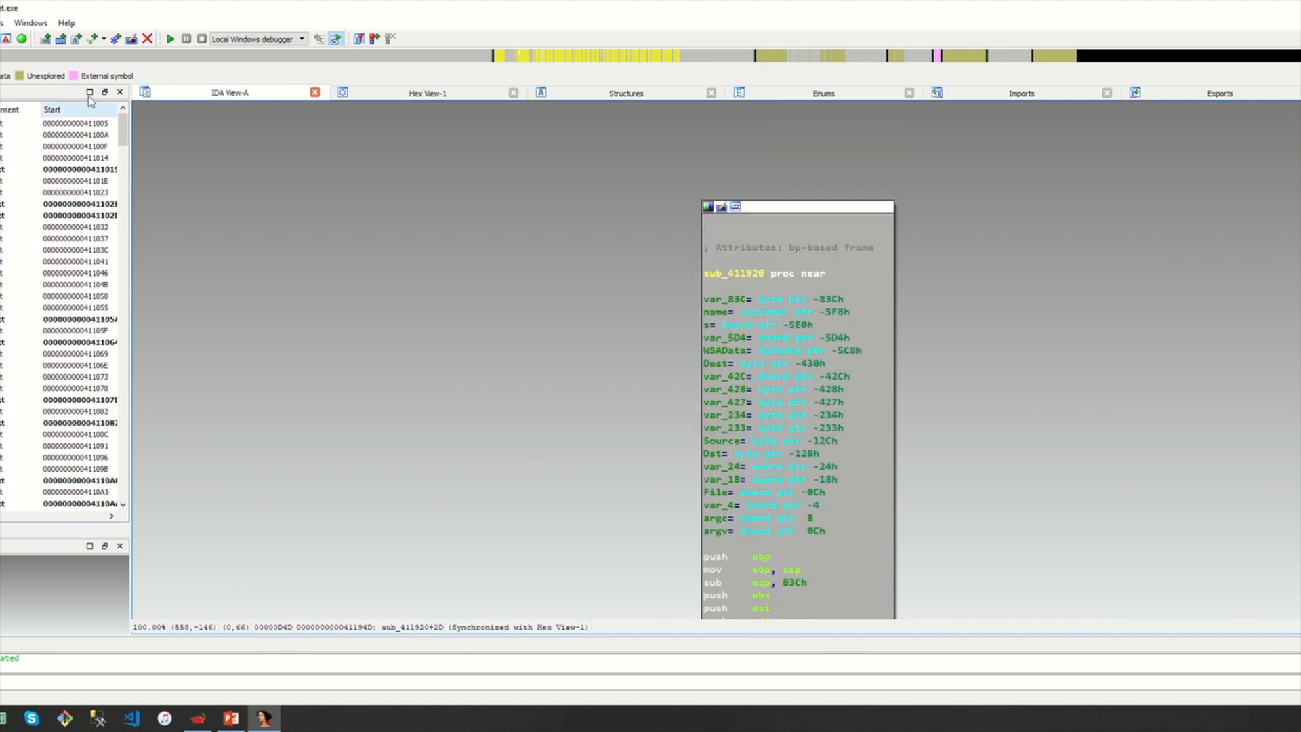
{"action": "left_click_drag", "start_coordinate": [652, 379], "coordinate": [611, 309]}
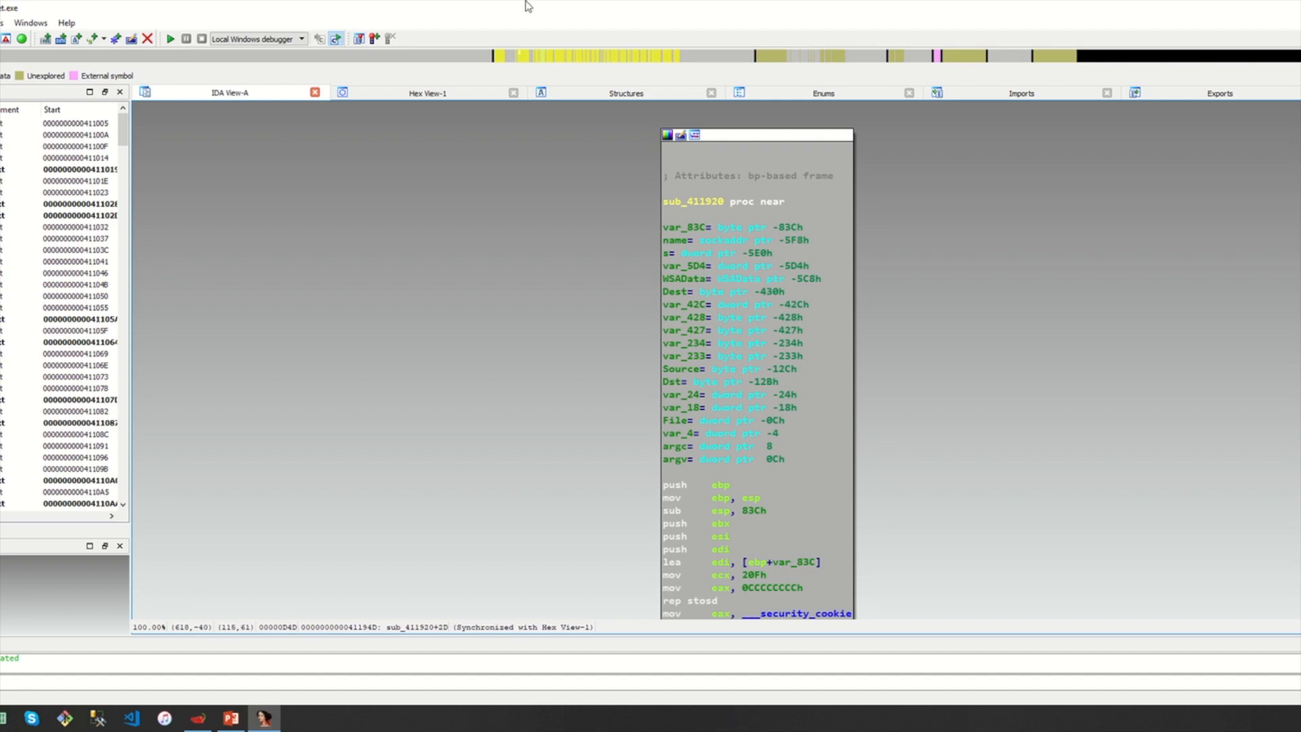
Check the connected Wi-Fi network, then start a Wireshark capture on the Wi-Fi interface
{"action": "mouse_move", "coordinate": [725, 15]}
{"action": "left_click", "coordinate": [601, 30]}
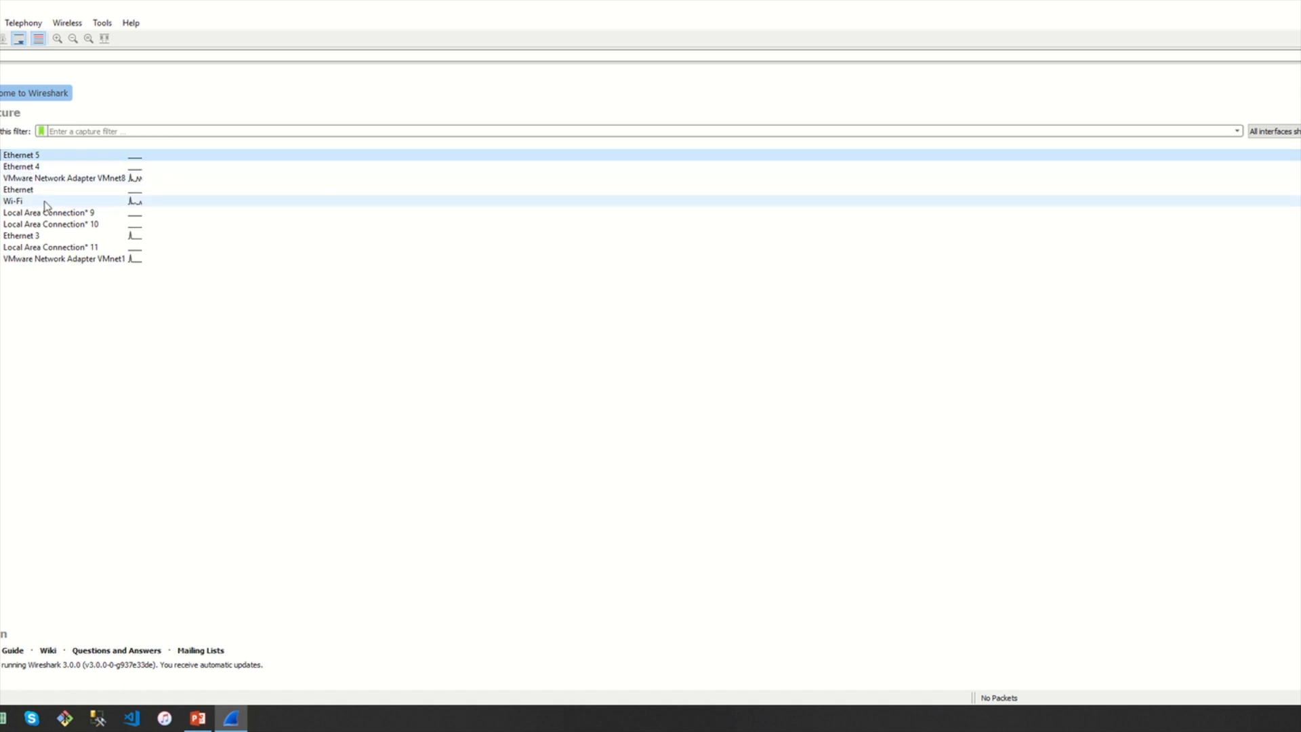
{"action": "left_click", "coordinate": [1299, 718]}
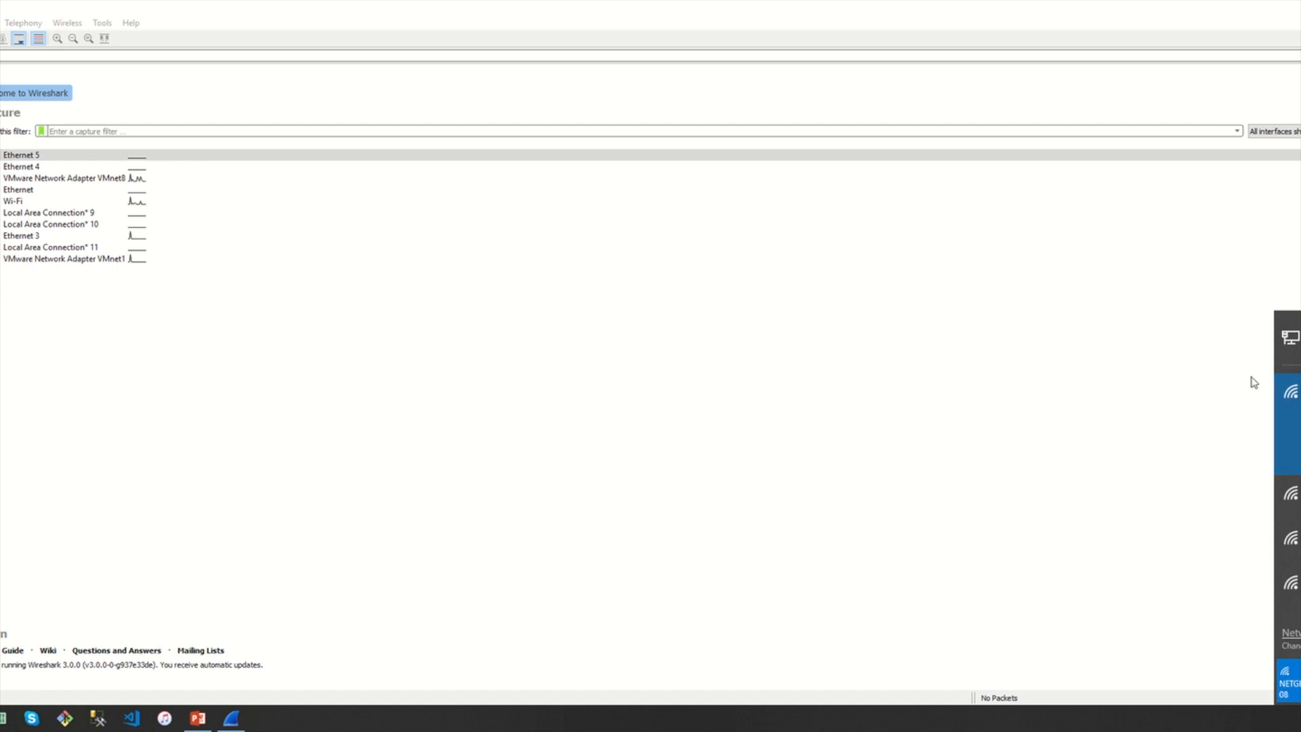
{"action": "left_click", "coordinate": [637, 330]}
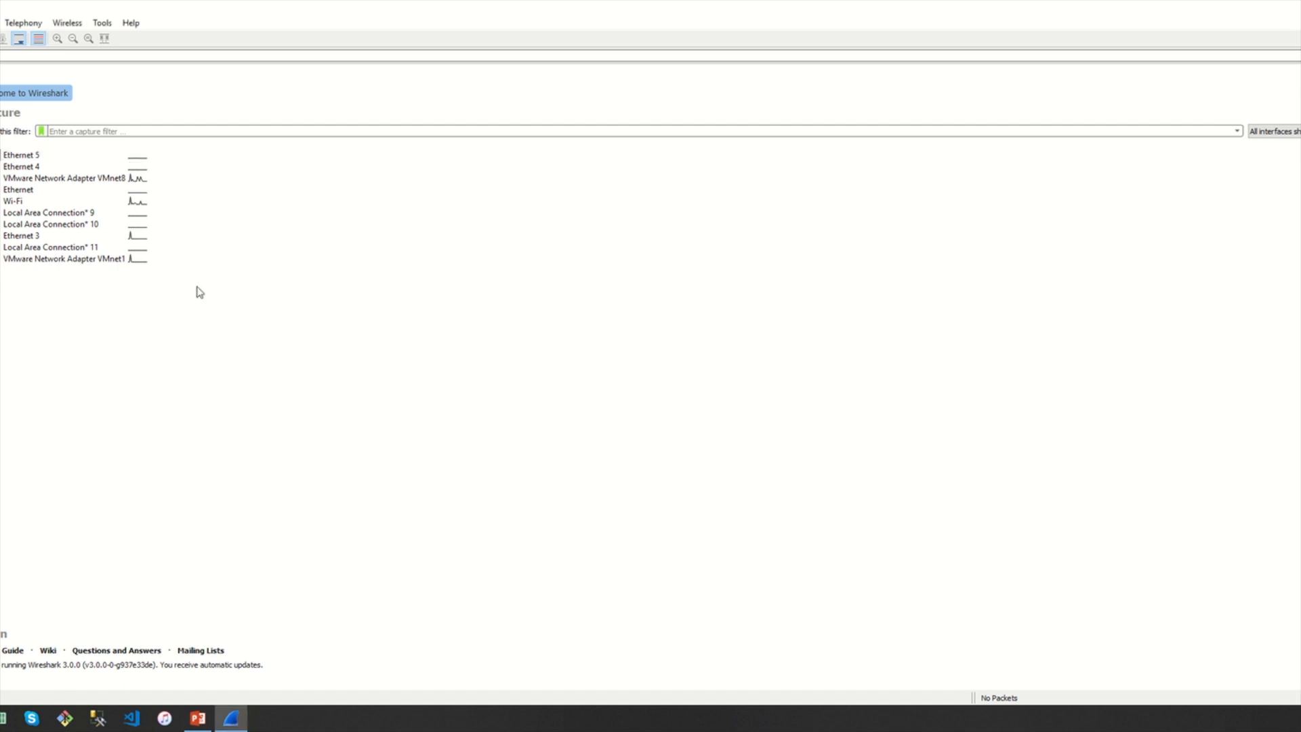
{"action": "double_click", "coordinate": [17, 201]}
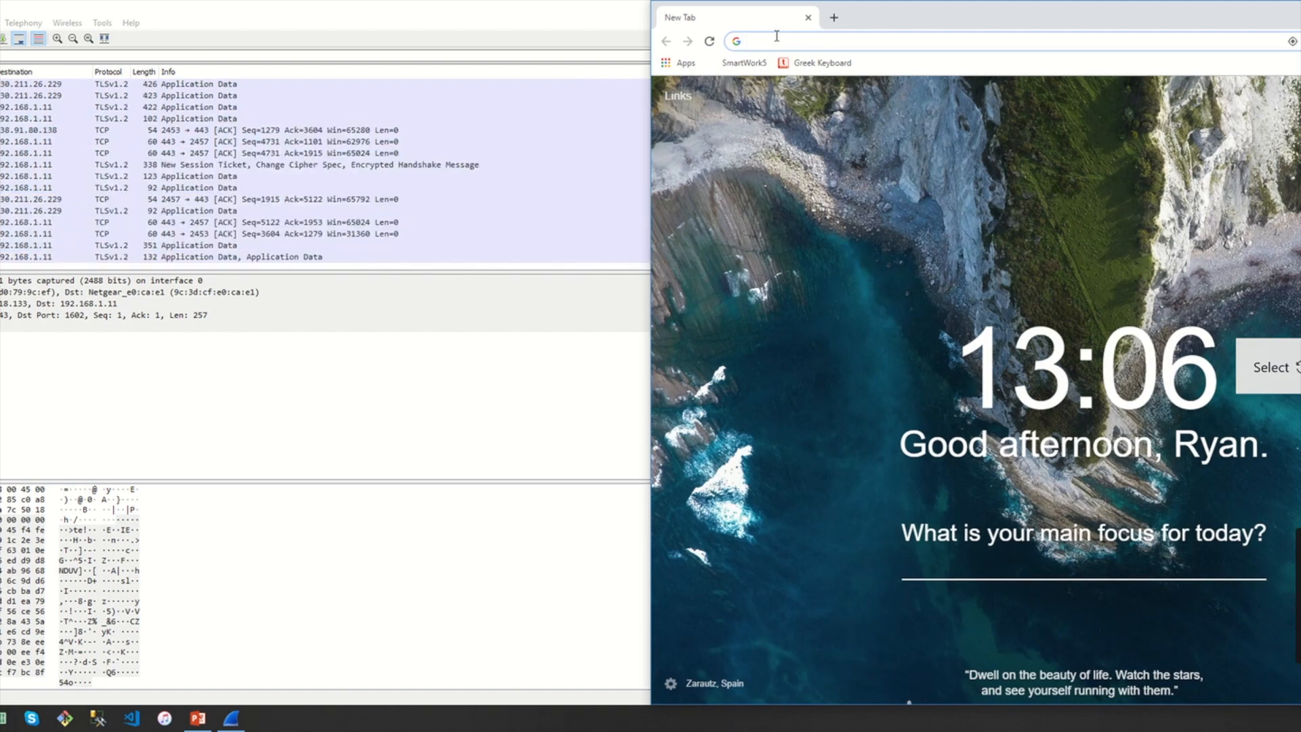
{"action": "type", "text": "www.mscs.mu.edu"}
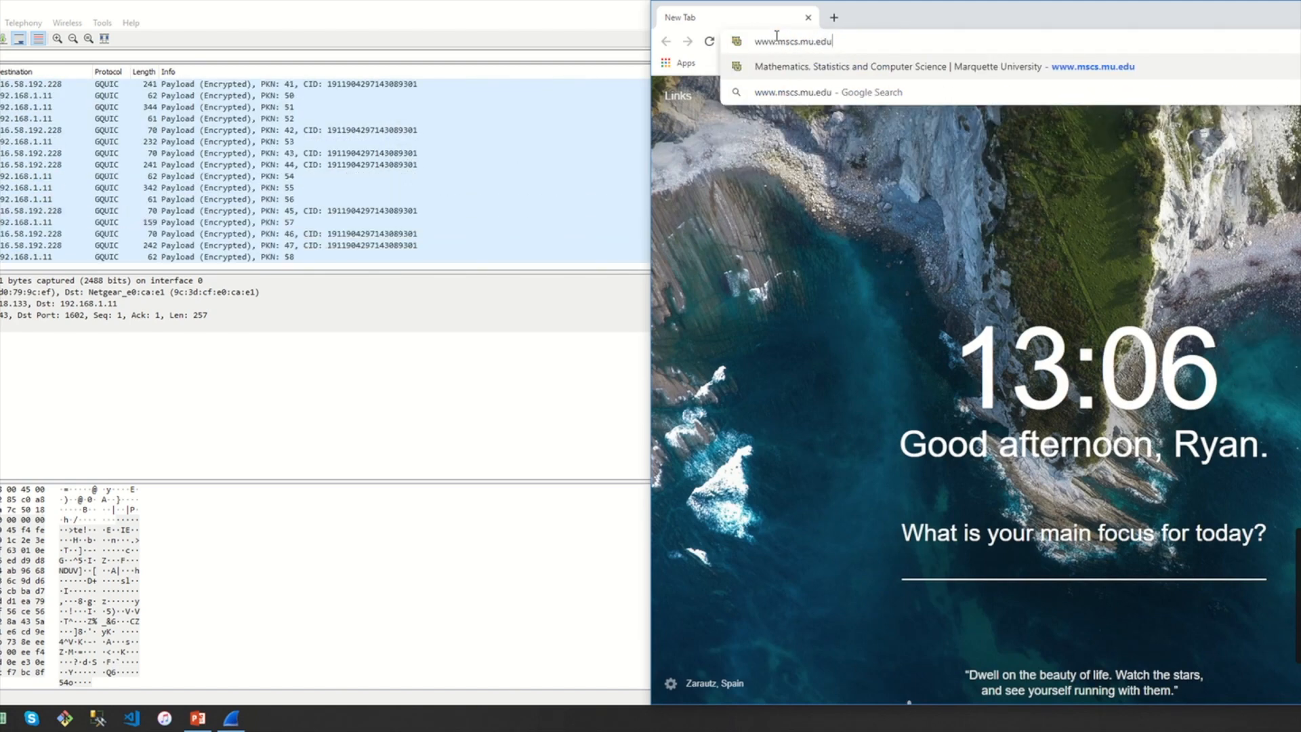
{"action": "key", "text": "Return"}
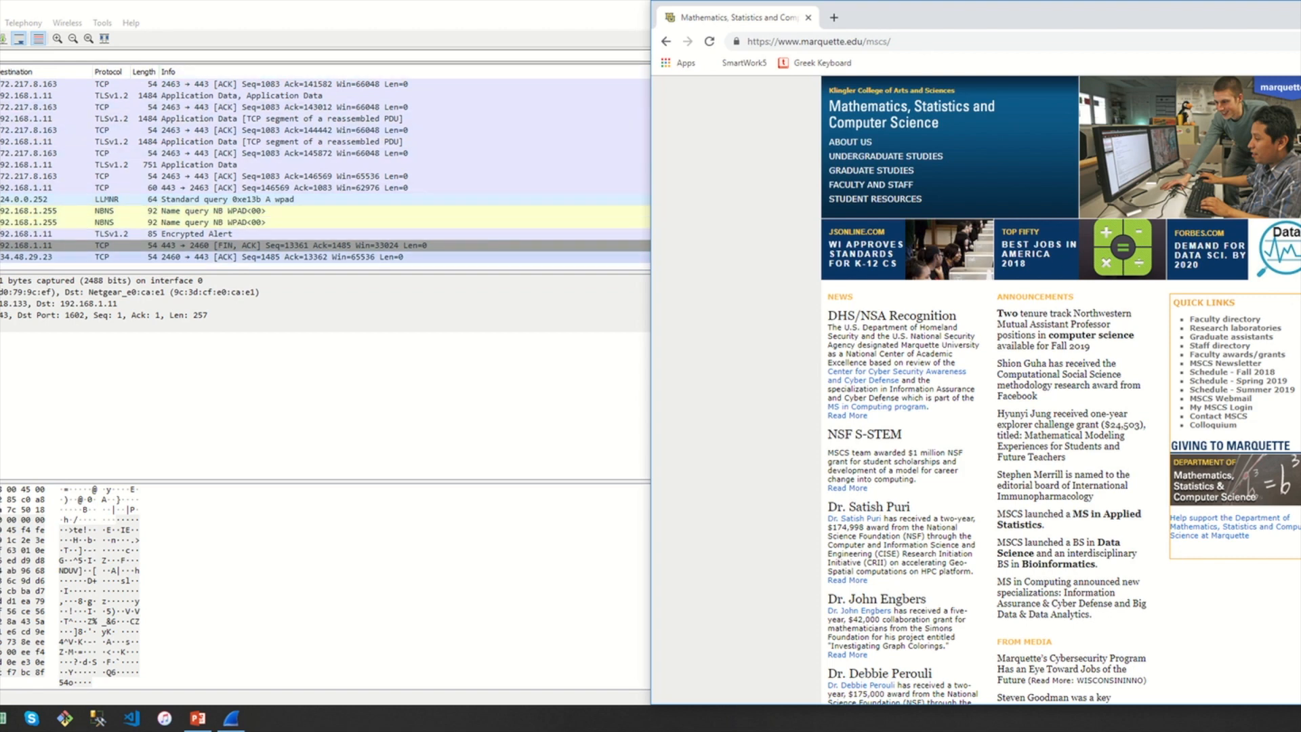
{"action": "left_click", "coordinate": [27, 187]}
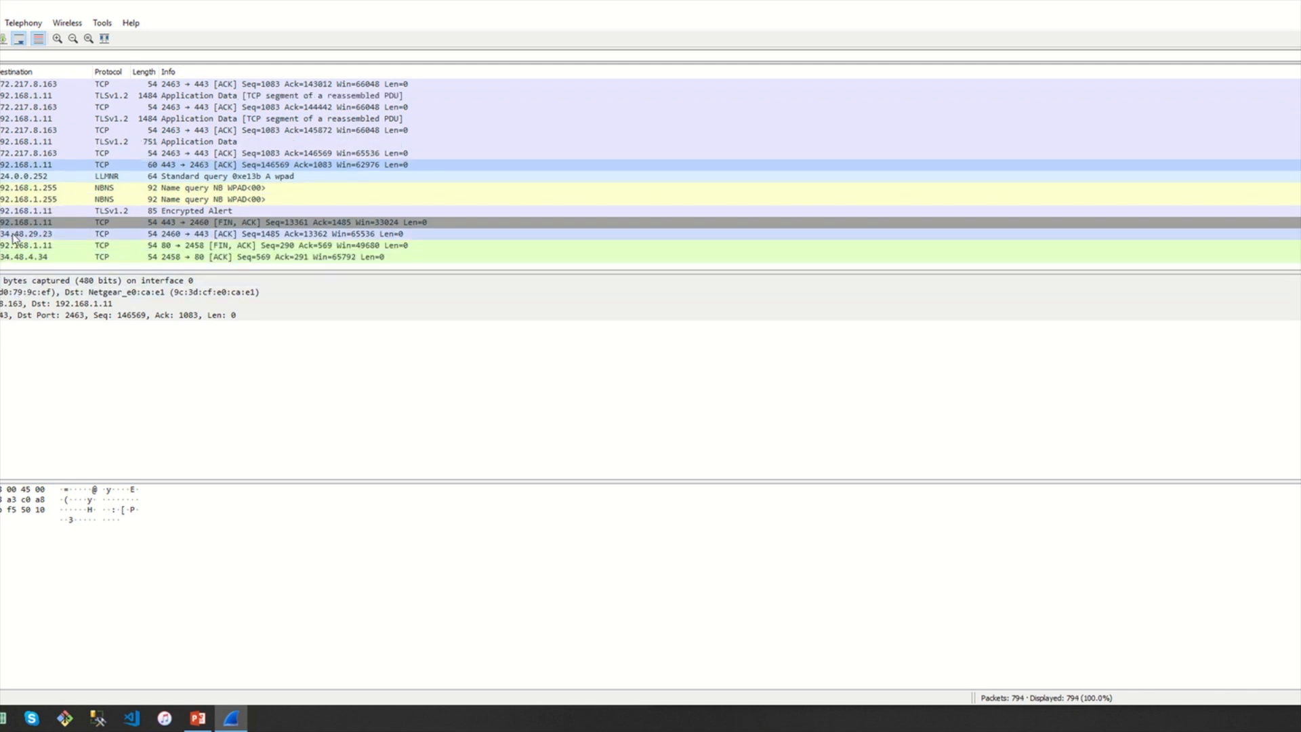
Apply the selected destination 134.48.29.23 as a display filter
{"action": "left_click", "coordinate": [4, 234]}
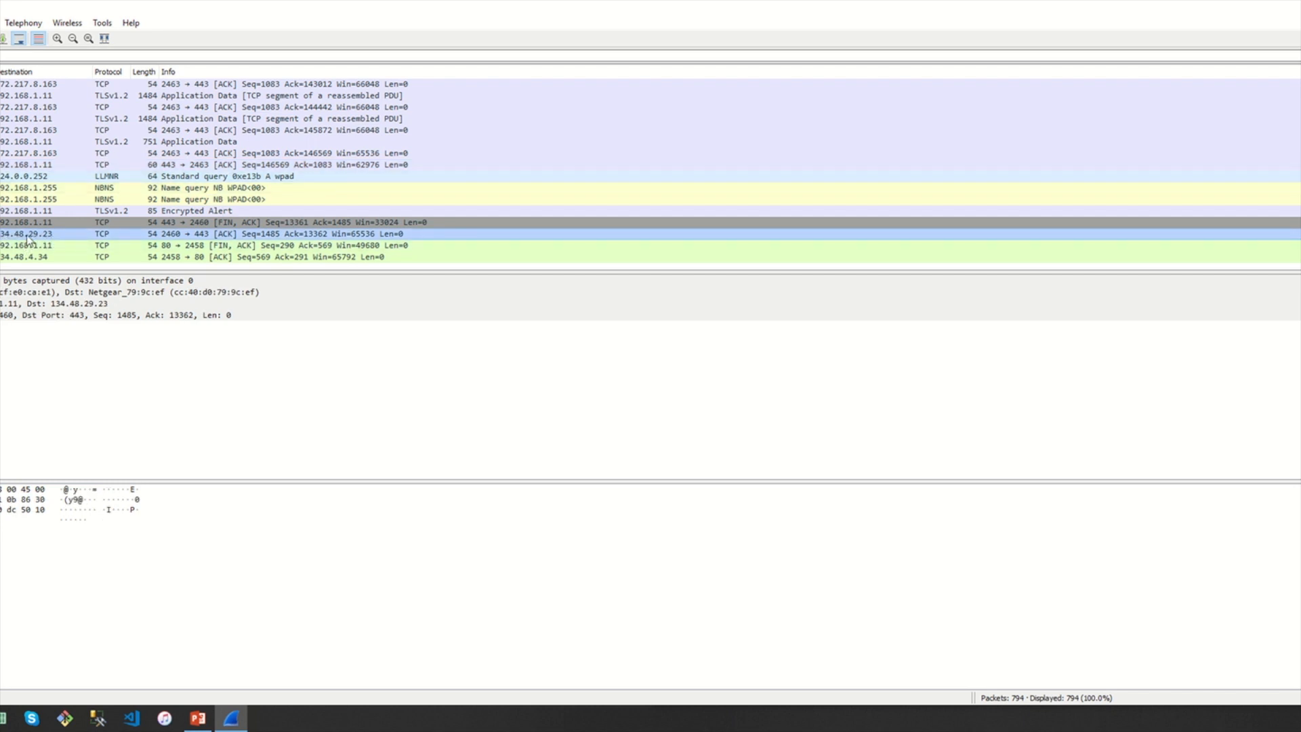
{"action": "right_click", "coordinate": [30, 203]}
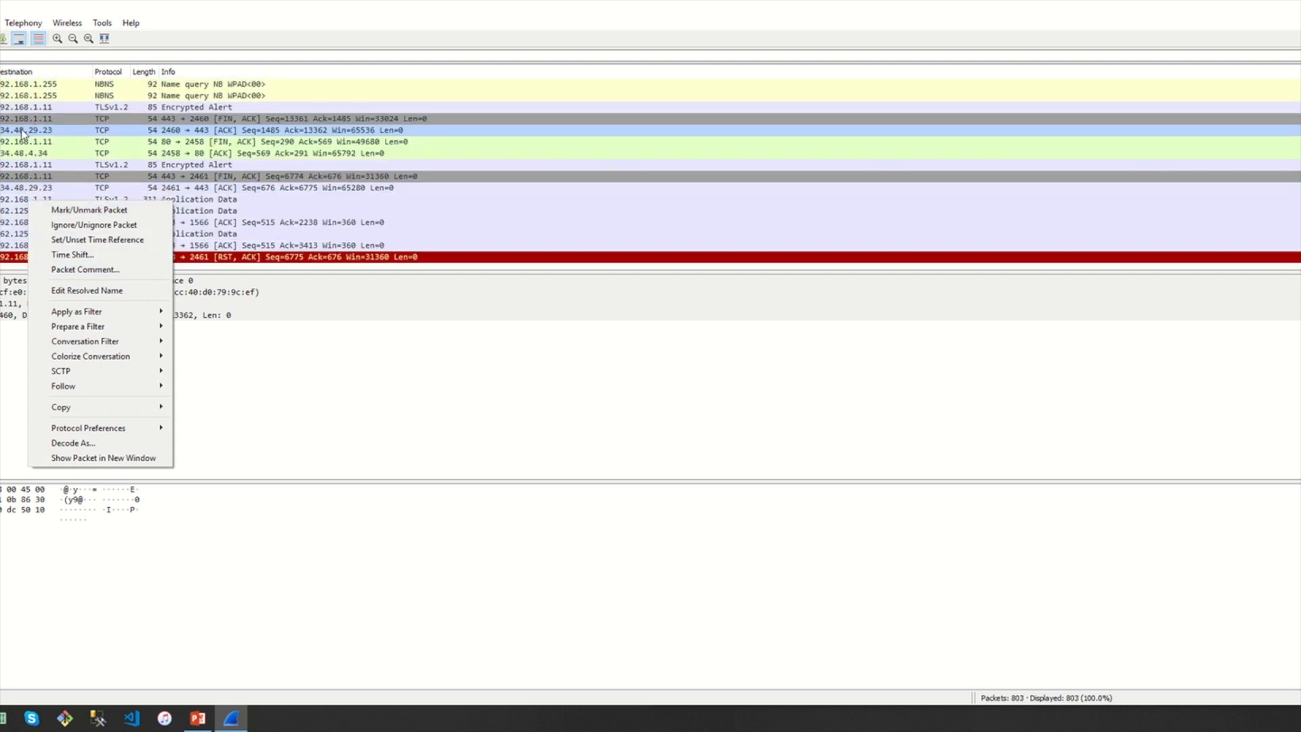
{"action": "mouse_move", "coordinate": [109, 311]}
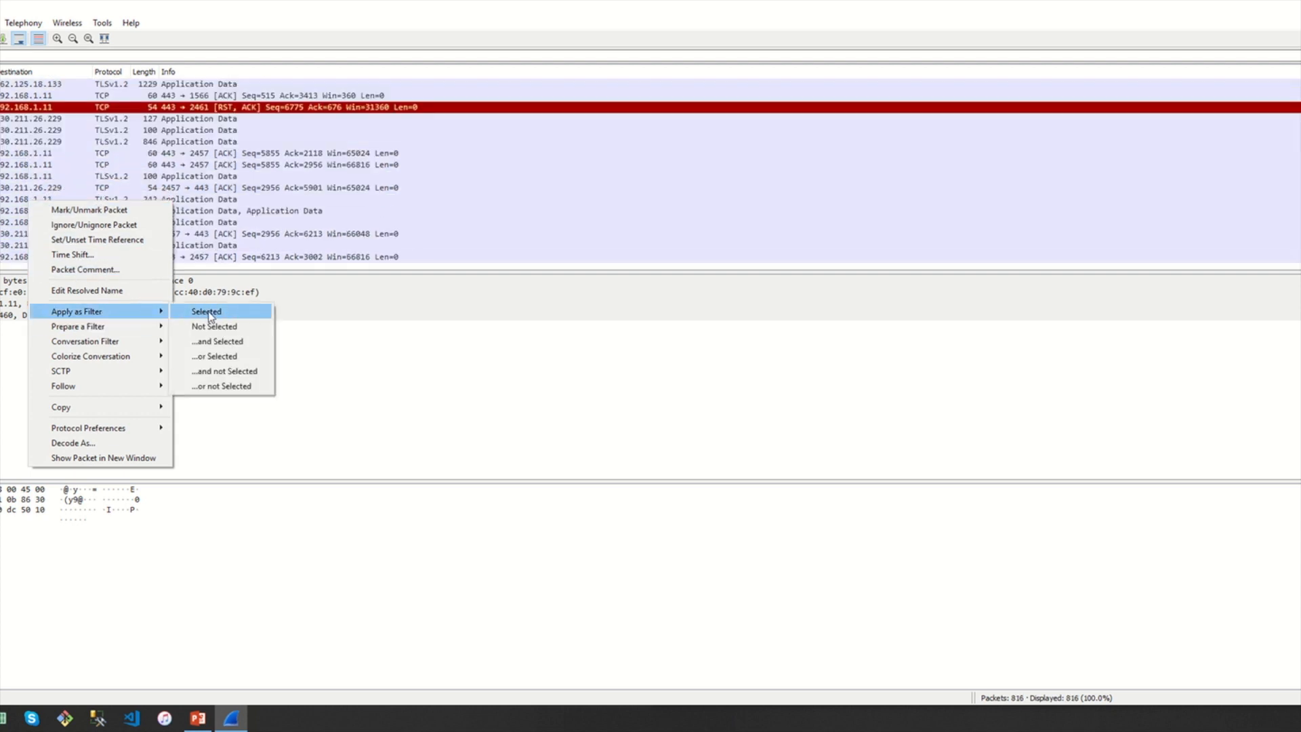
{"action": "left_click", "coordinate": [209, 314]}
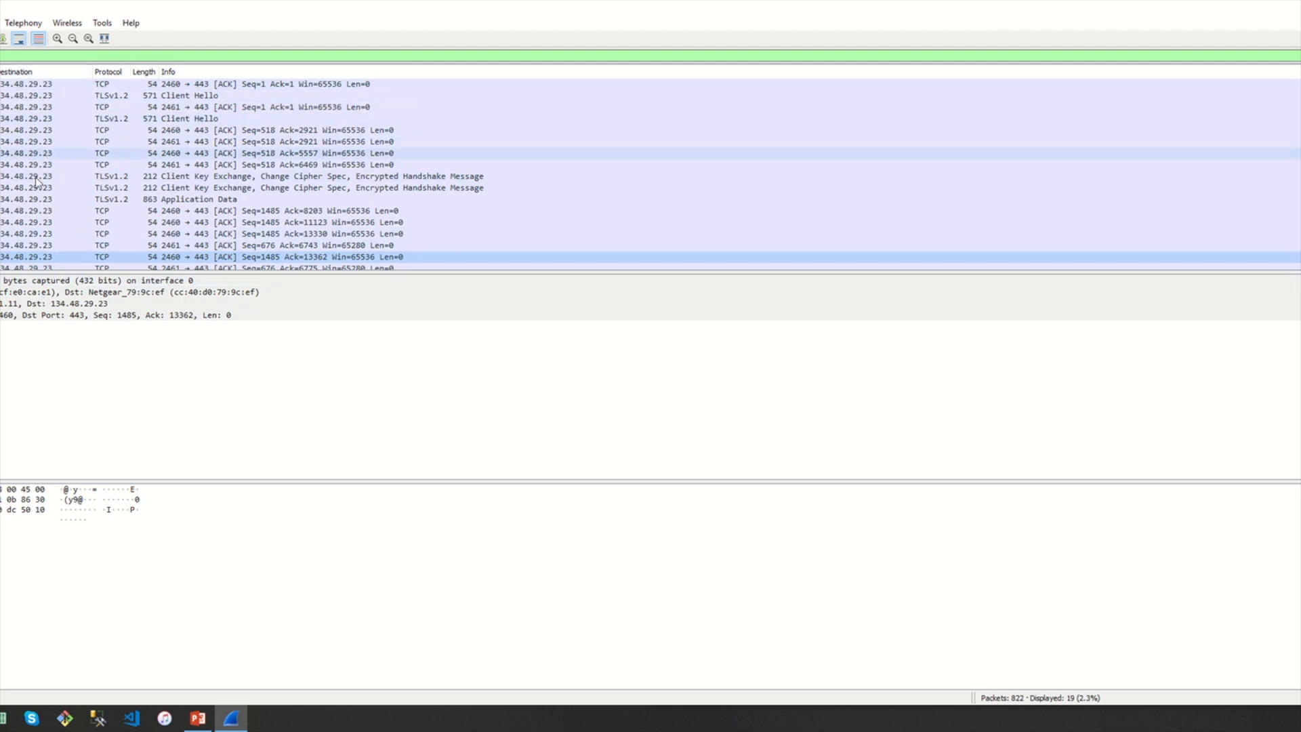
Inspect the first filtered packet and the Client Hello, then open the first packet's context menu
{"action": "left_click", "coordinate": [41, 85]}
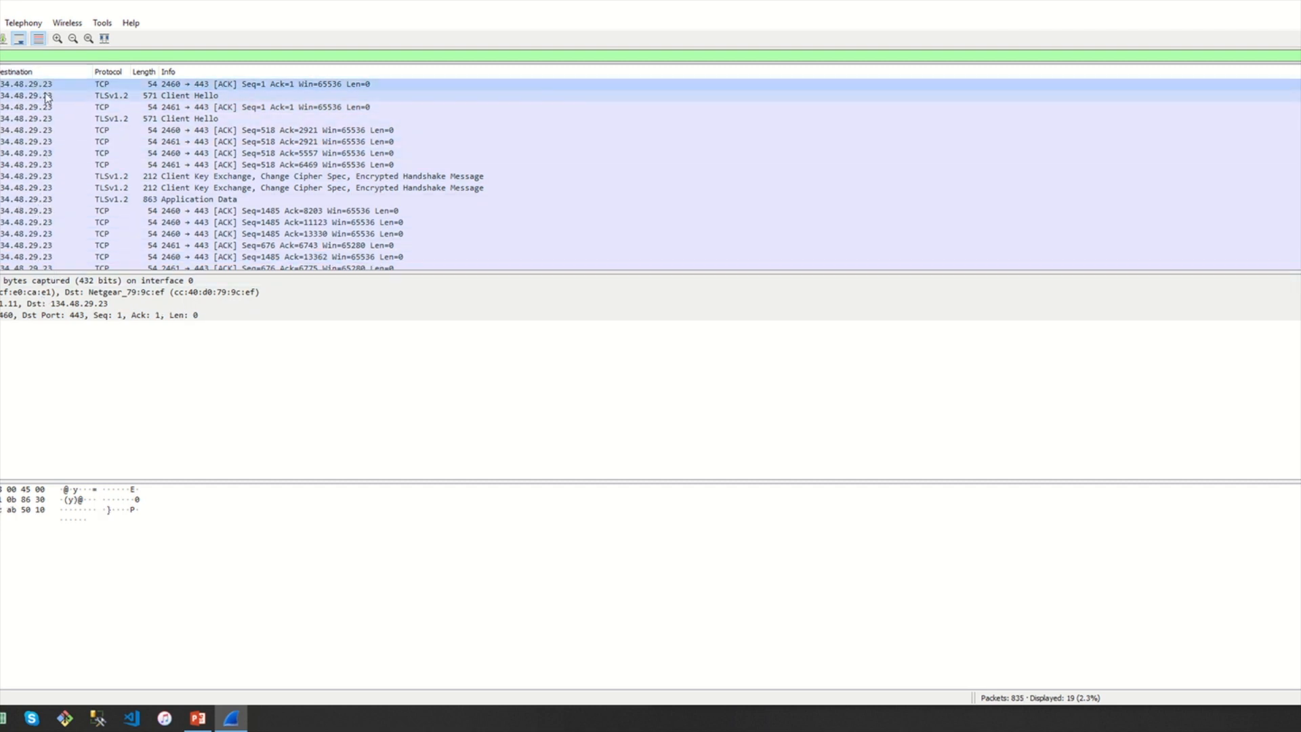
{"action": "left_click", "coordinate": [47, 96]}
{"action": "left_click", "coordinate": [51, 86]}
{"action": "left_click", "coordinate": [47, 96]}
{"action": "left_click", "coordinate": [52, 86]}
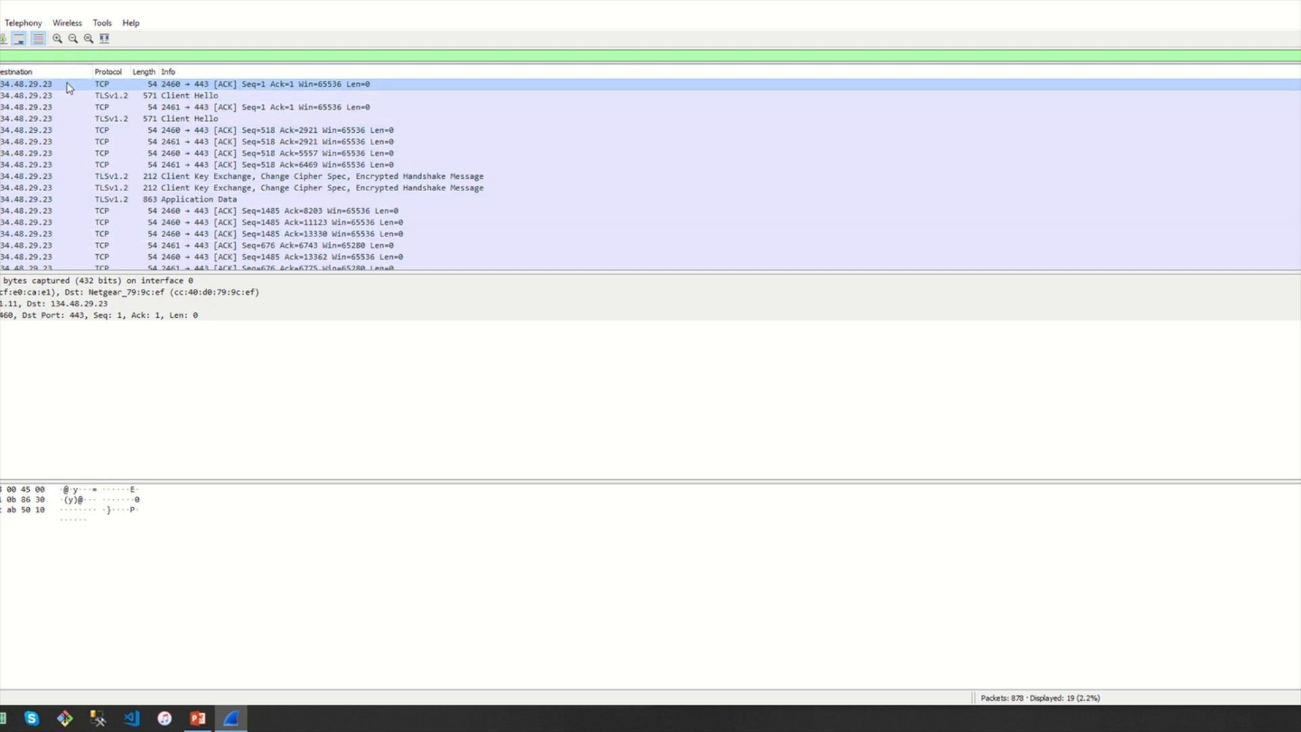
{"action": "right_click", "coordinate": [21, 86]}
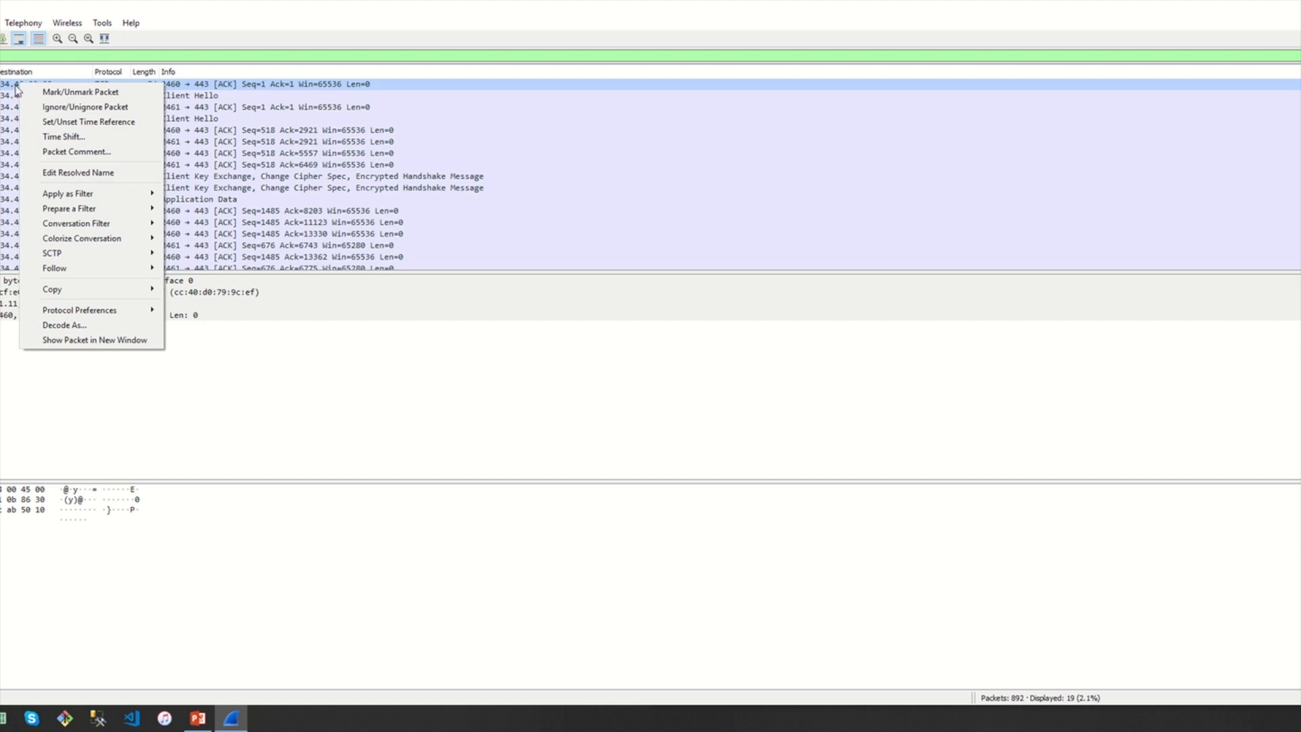
{"action": "mouse_move", "coordinate": [133, 270]}
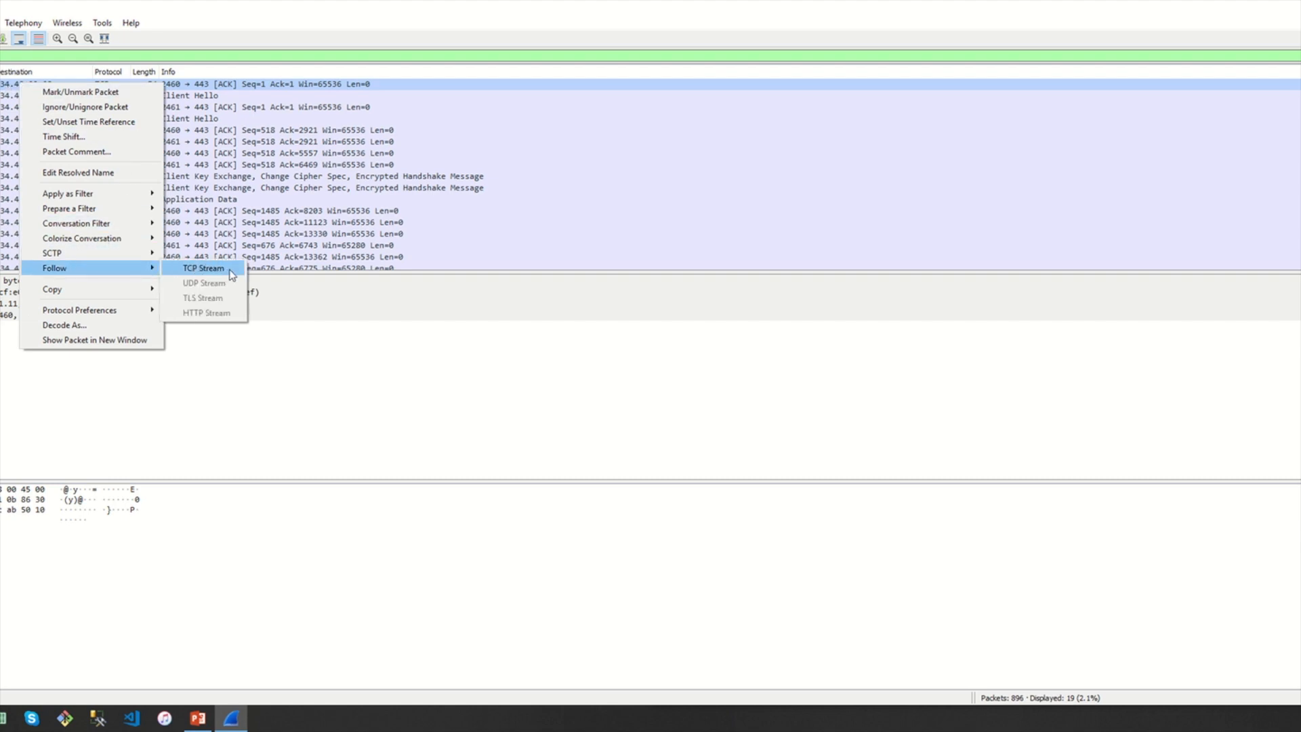
Open Follow TCP Stream for the first packet, showing stream 16
{"action": "left_click", "coordinate": [203, 268]}
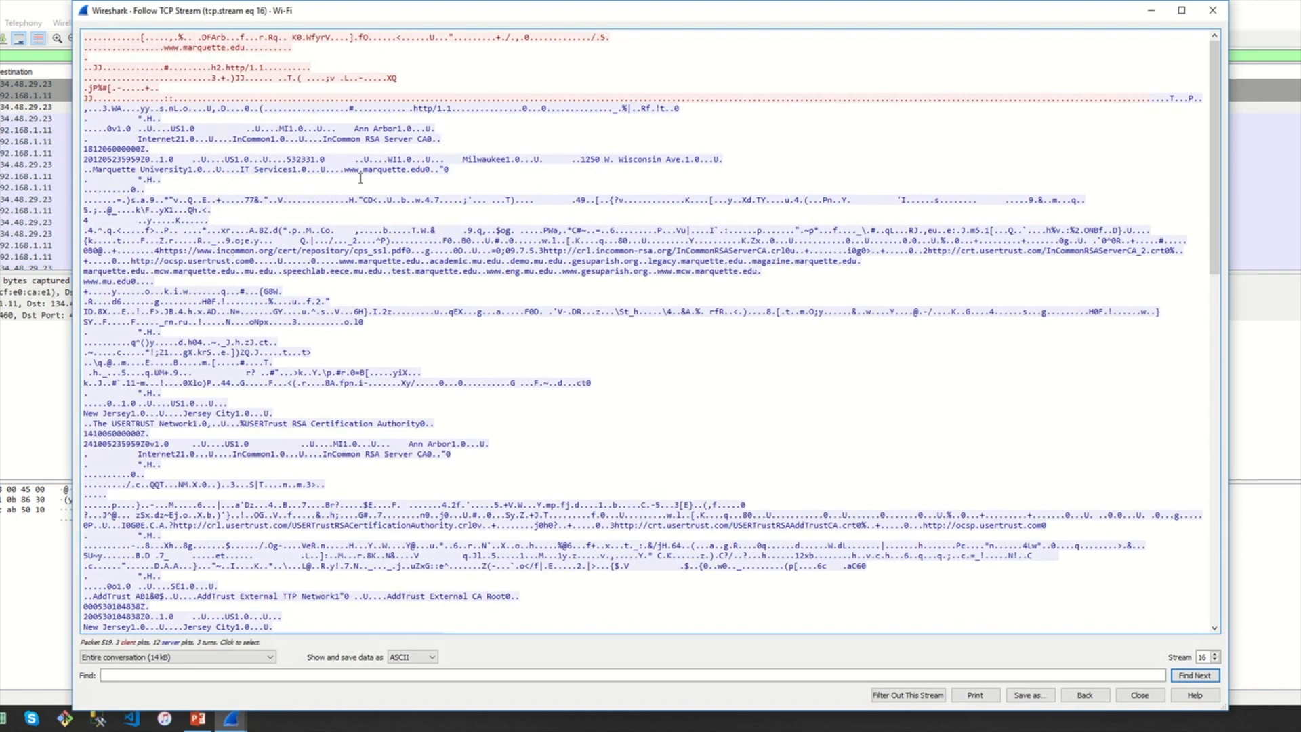
{"action": "left_click", "coordinate": [251, 86]}
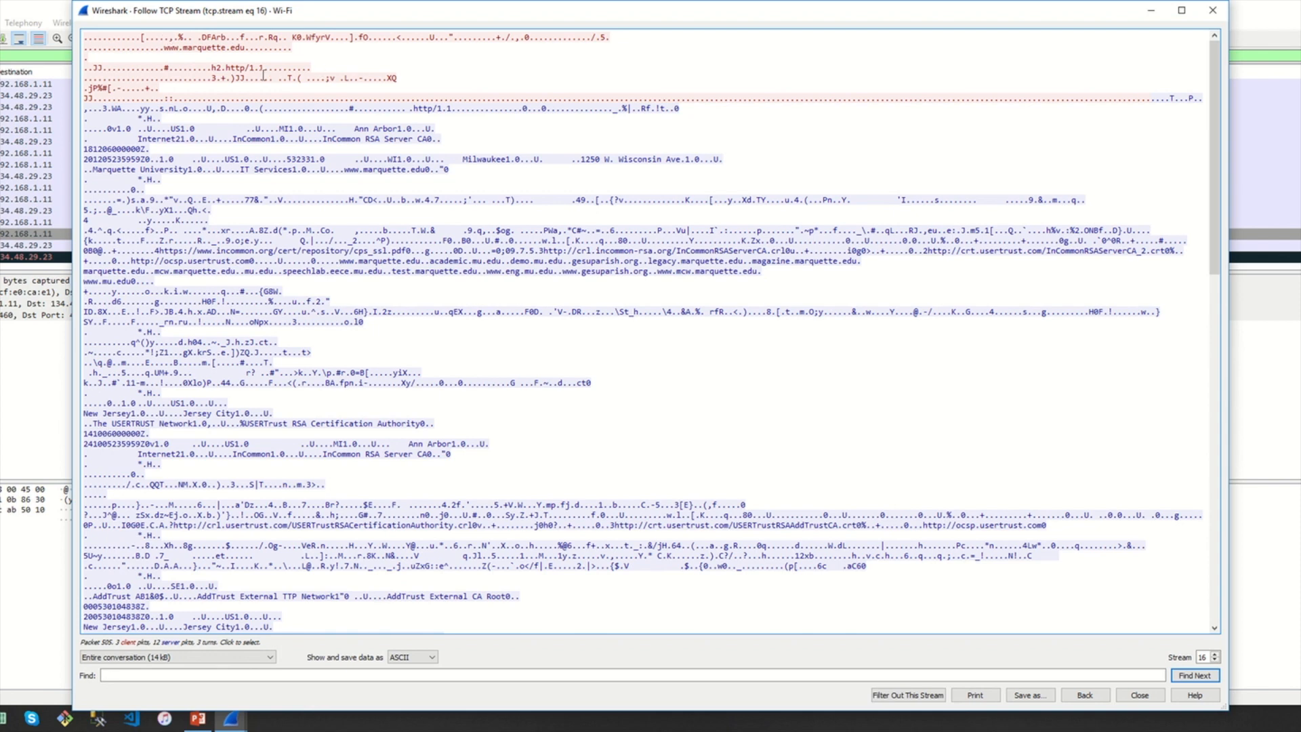
{"action": "left_click_drag", "start_coordinate": [771, 99], "coordinate": [128, 40]}
{"action": "left_click", "coordinate": [456, 59]}
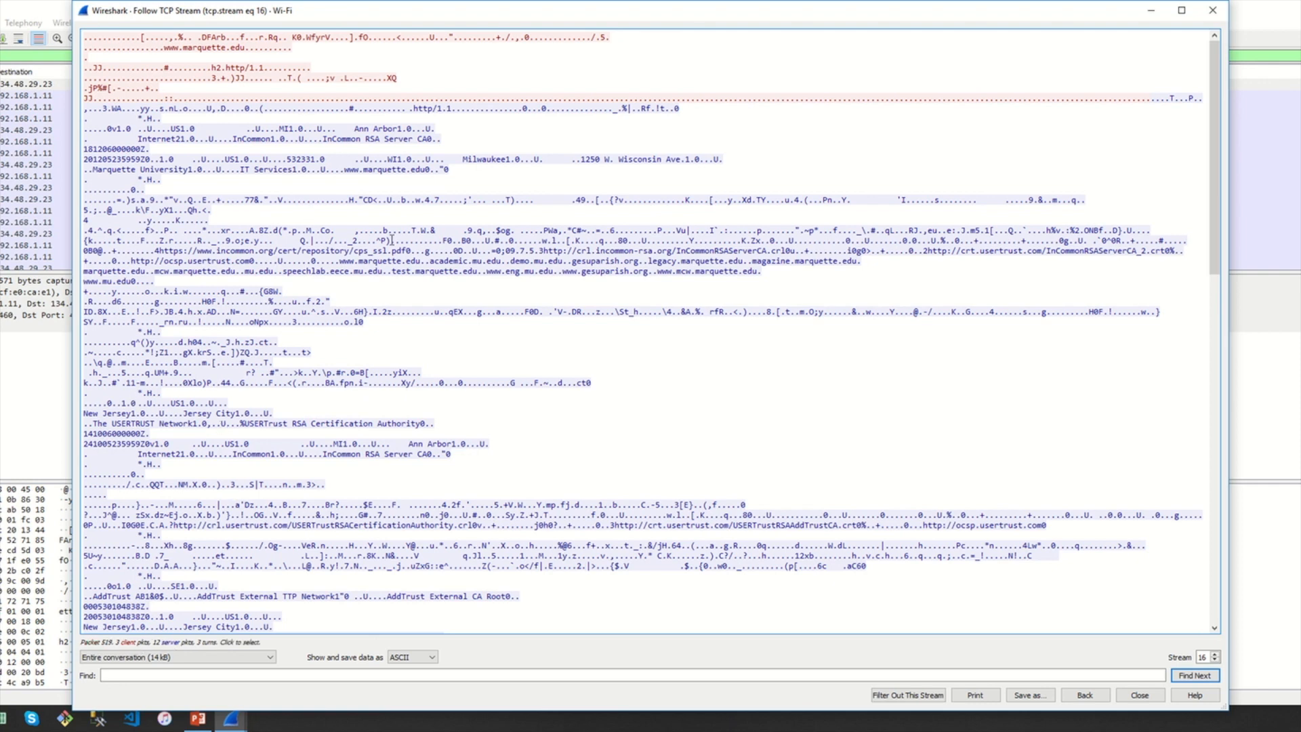
{"action": "left_click_drag", "start_coordinate": [507, 282], "coordinate": [84, 129]}
{"action": "left_click", "coordinate": [342, 162]}
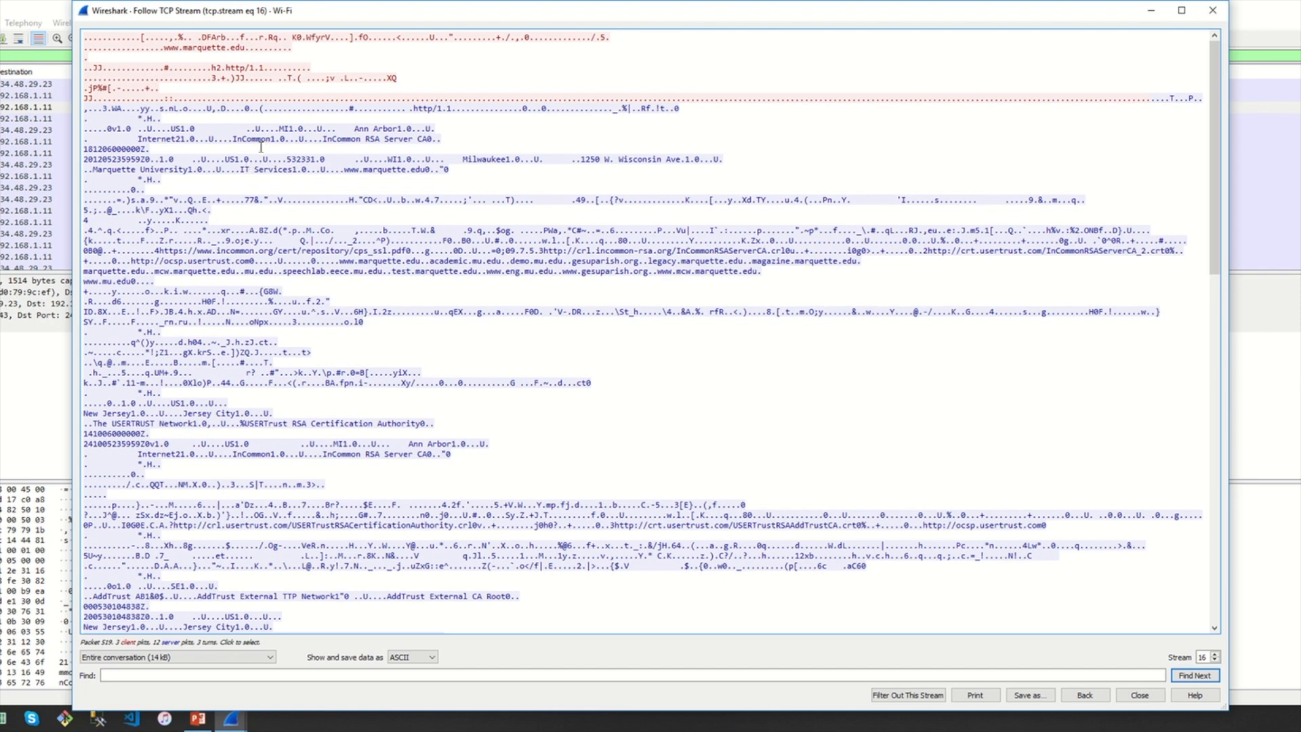
{"action": "left_click_drag", "start_coordinate": [241, 170], "coordinate": [296, 170]}
{"action": "left_click_drag", "start_coordinate": [166, 48], "coordinate": [256, 48]}
{"action": "left_click", "coordinate": [691, 97]}
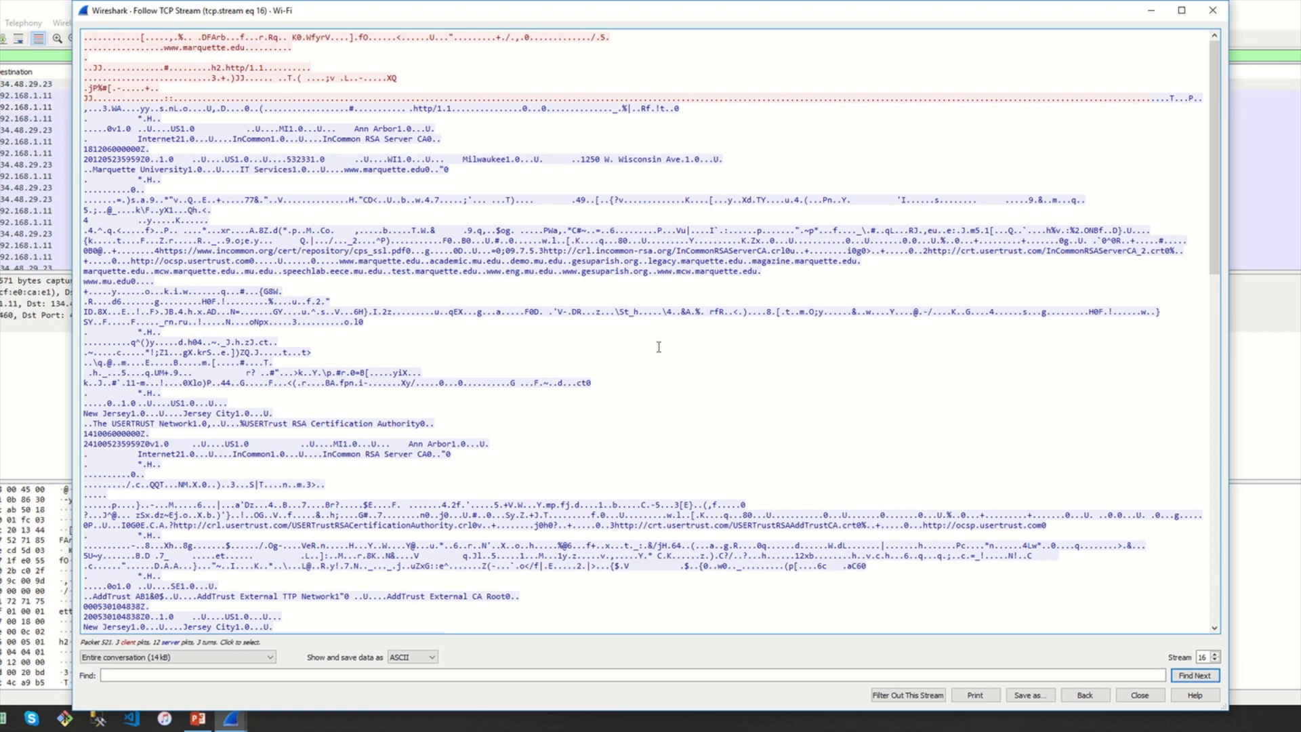
{"action": "scroll", "coordinate": [522, 256], "scroll_direction": "down", "scroll_amount": 3}
{"action": "scroll", "coordinate": [521, 256], "scroll_direction": "up", "scroll_amount": 3}
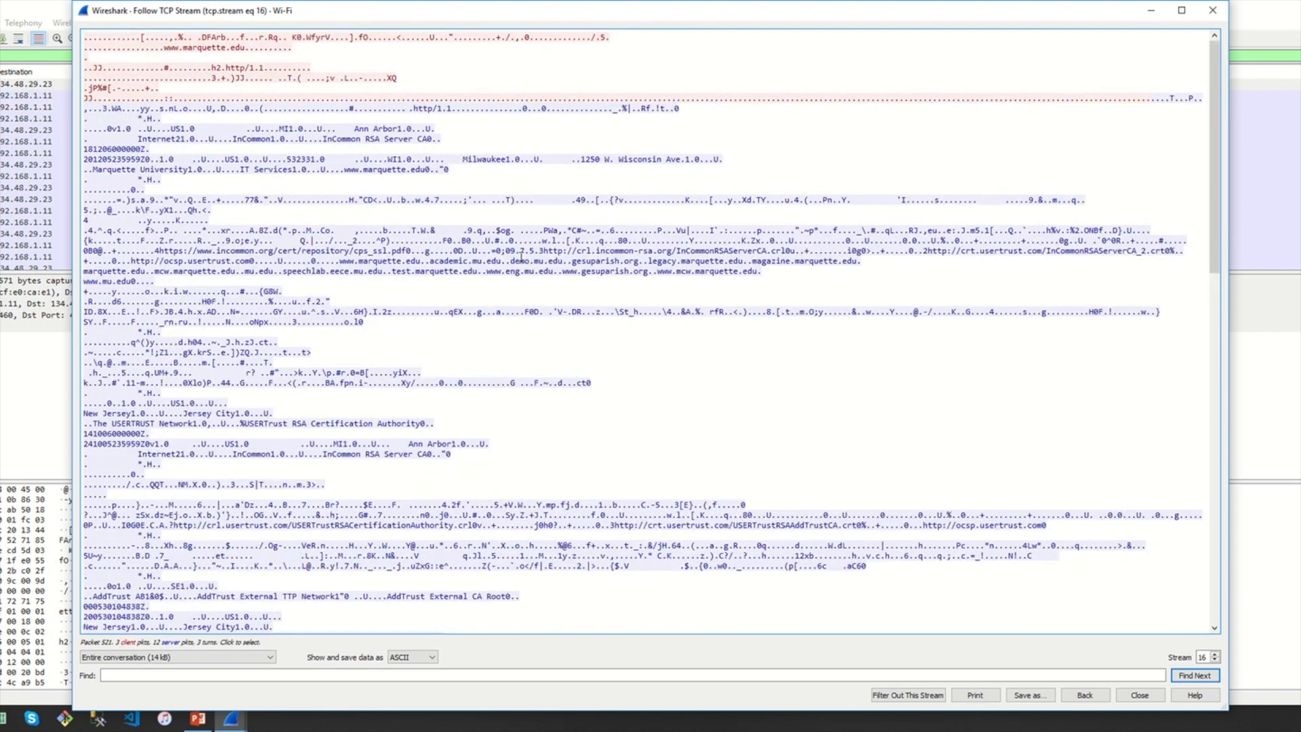